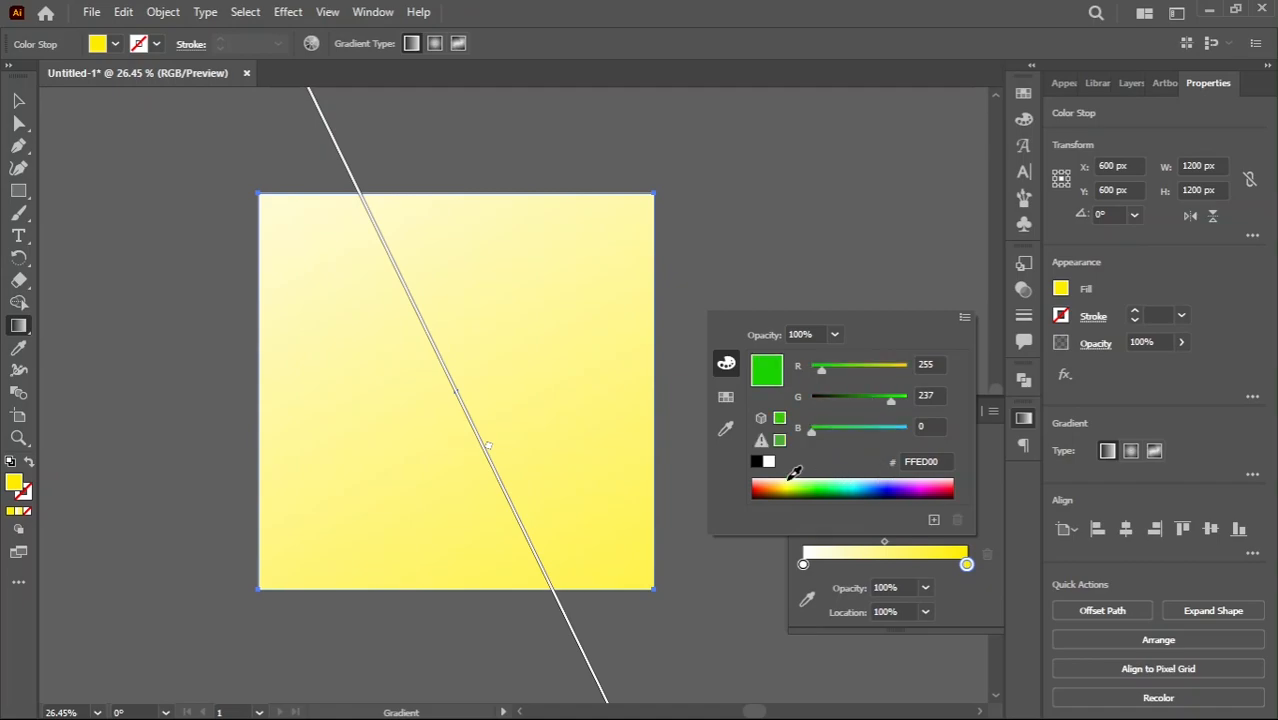
# Step: Recolor the gradient's end stop to a soft pale yellow
pyautogui.click(780, 478)
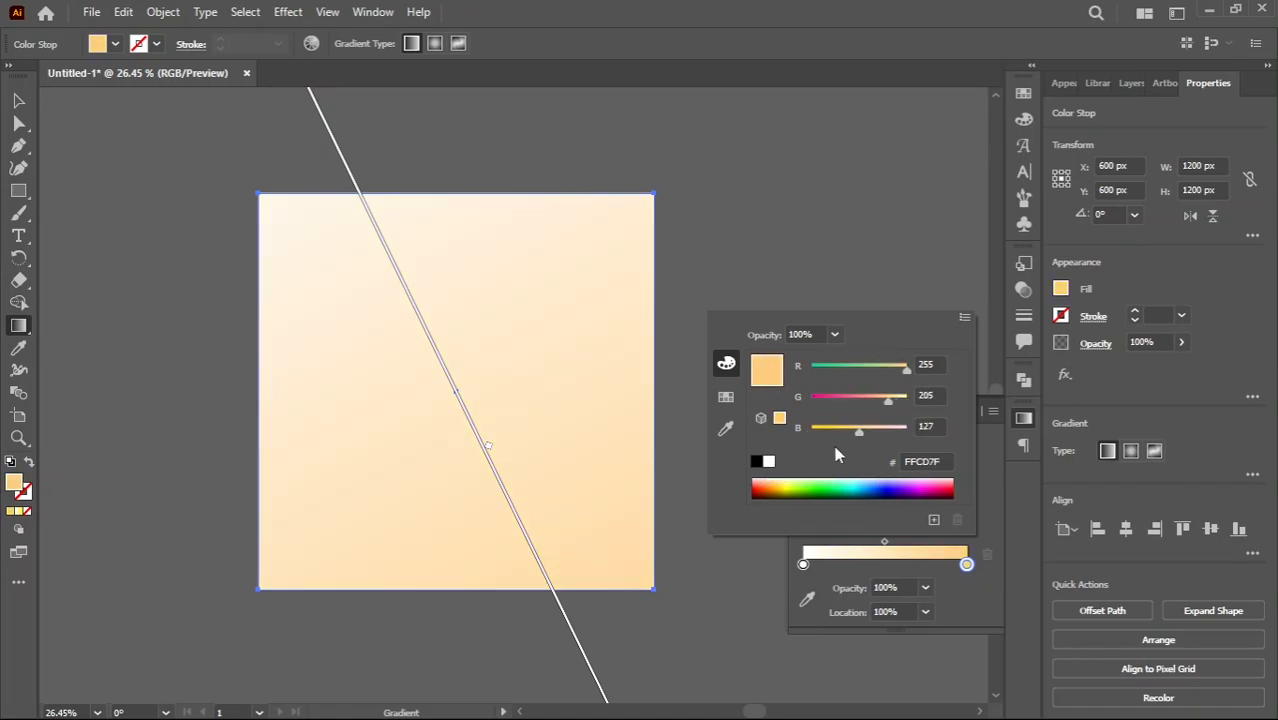
pyautogui.moveTo(861, 432)
pyautogui.mouseDown()
pyautogui.moveTo(899, 401)
pyautogui.moveTo(864, 433)
pyautogui.mouseUp()
pyautogui.click(965, 576)
# Step: Recolor the gradient's start stop to a light blue, about RGB 190, 228, 255
pyautogui.doubleClick(803, 565)
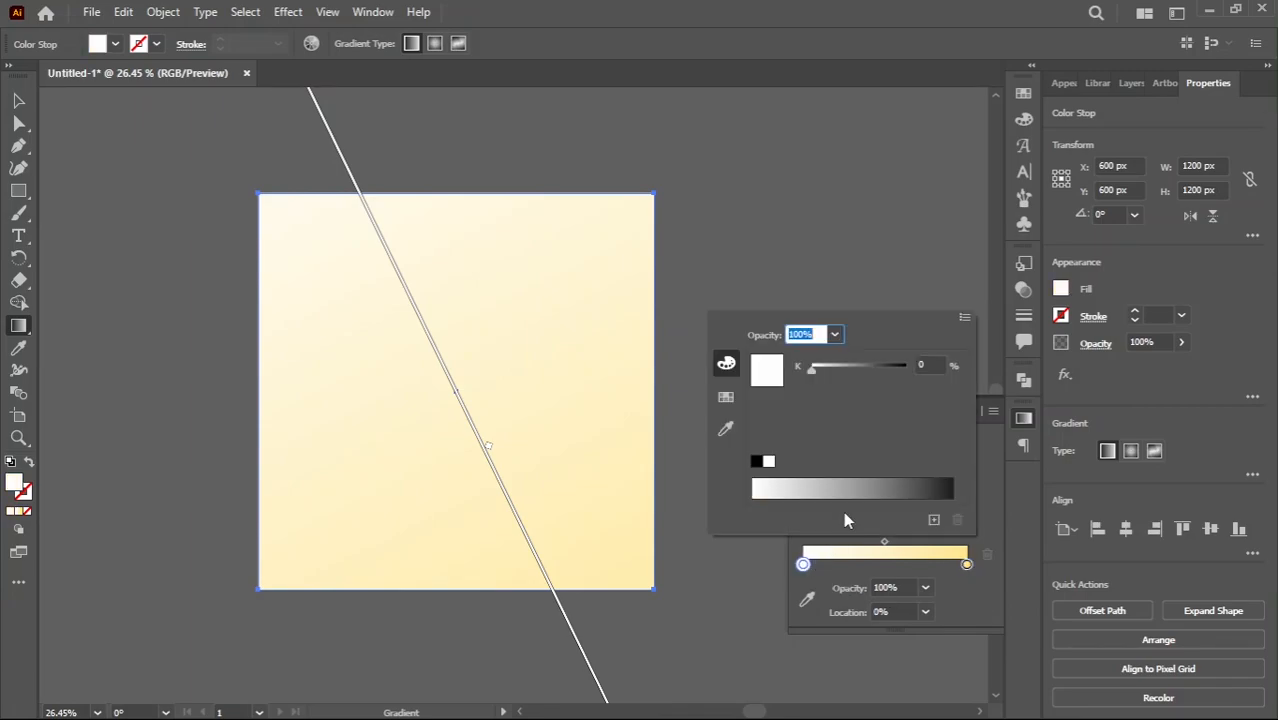
pyautogui.click(726, 397)
pyautogui.click(820, 366)
pyautogui.click(726, 363)
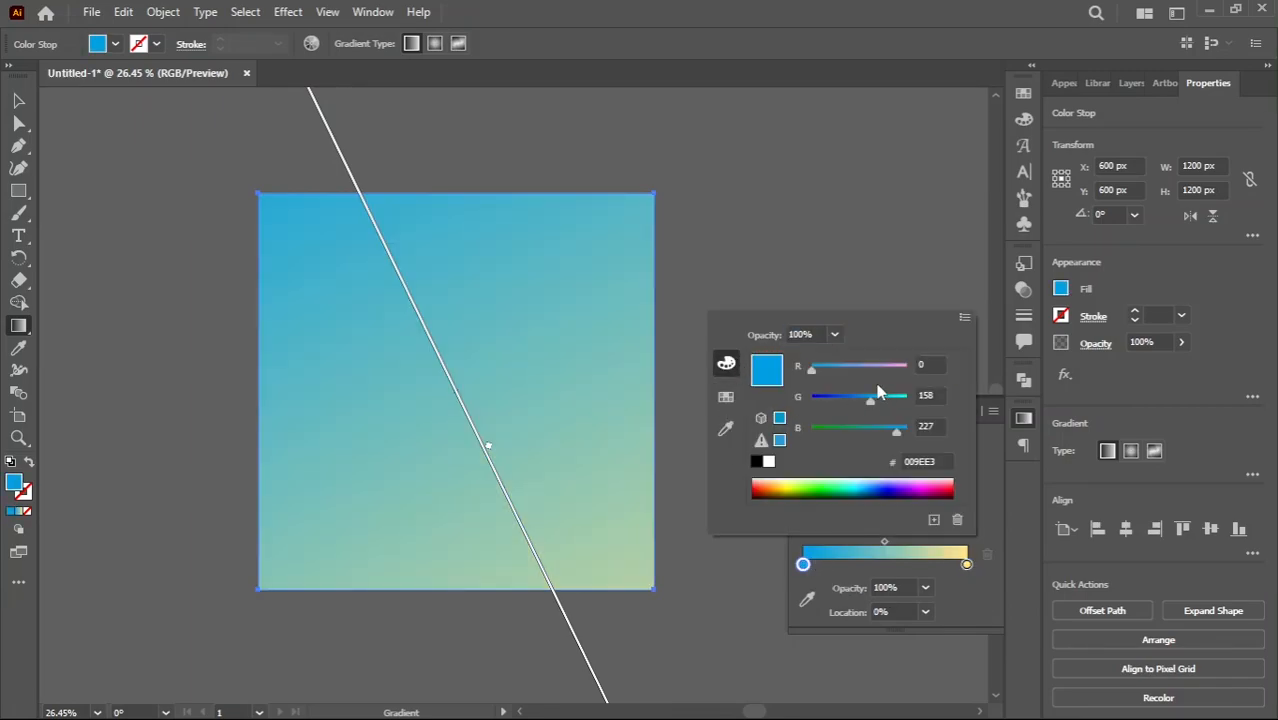
pyautogui.moveTo(911, 403); pyautogui.dragTo(897, 372)
pyautogui.click(876, 481)
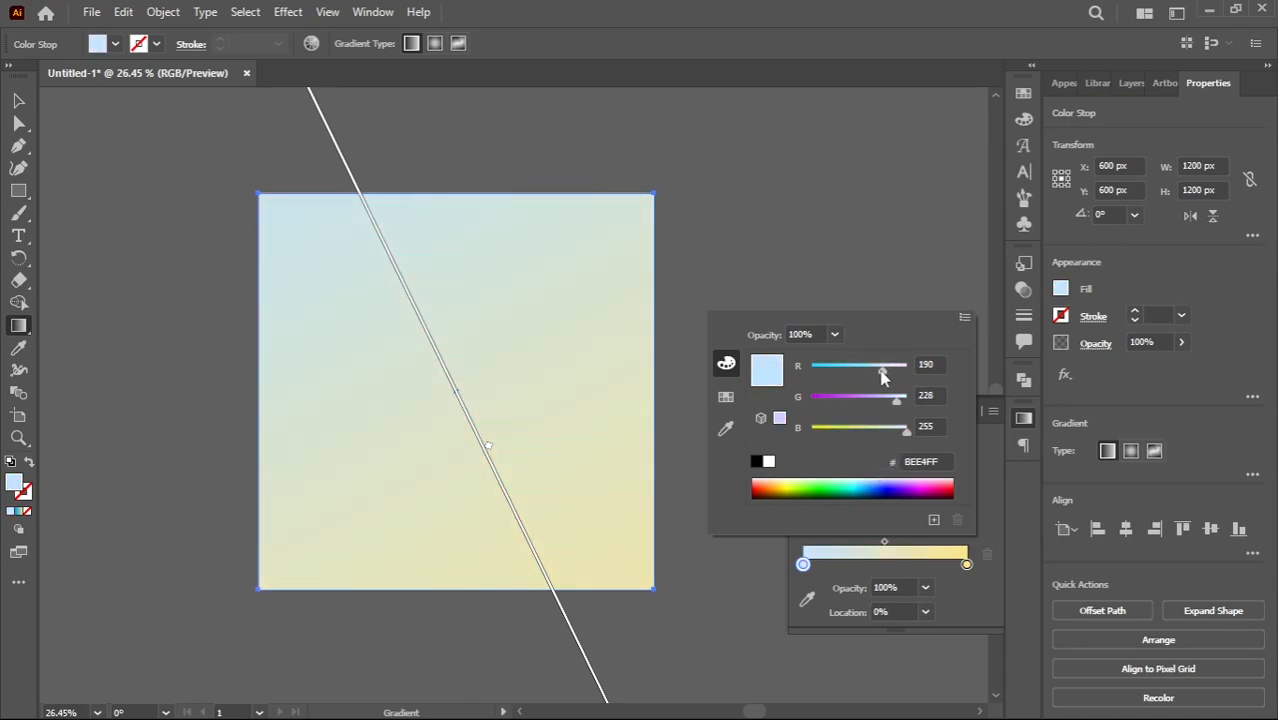
pyautogui.click(843, 274)
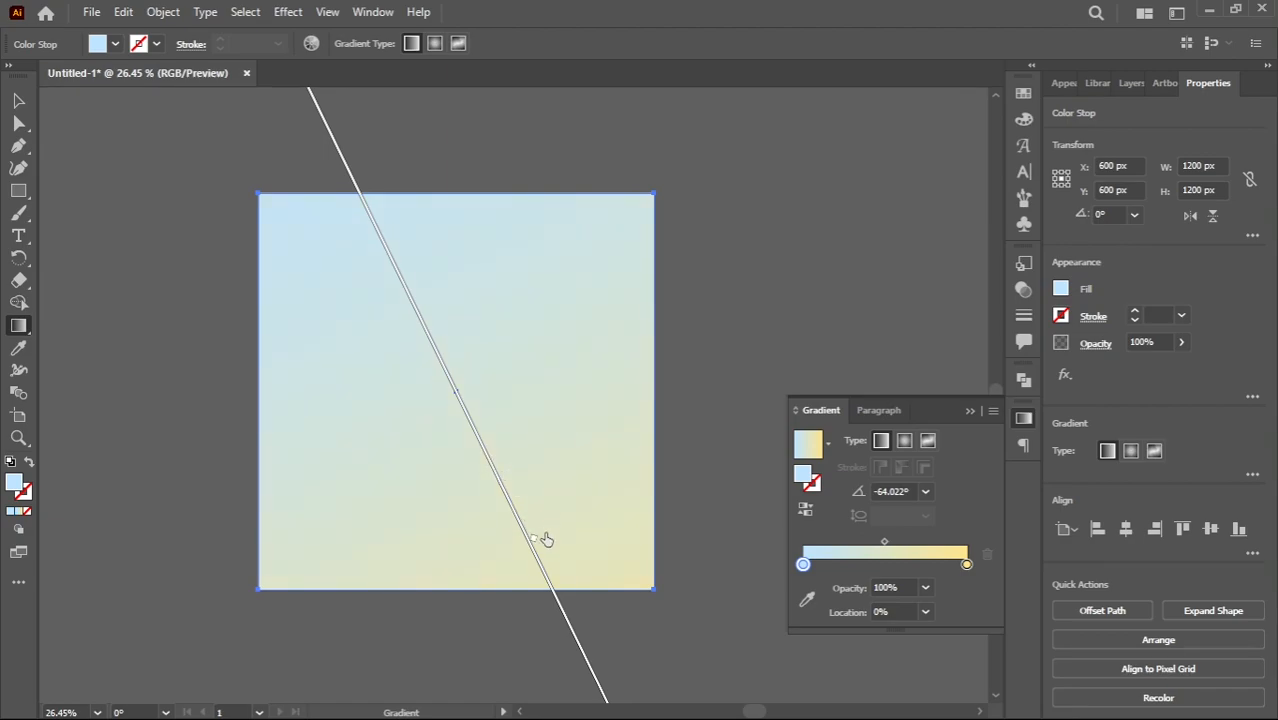
# Step: Shift the gradient's midpoint toward the yellow end and deselect the square
pyautogui.press('v')
pyautogui.click(671, 493)
pyautogui.moveTo(519, 485); pyautogui.dragTo(548, 535)
pyautogui.moveTo(505, 478); pyautogui.dragTo(553, 462)
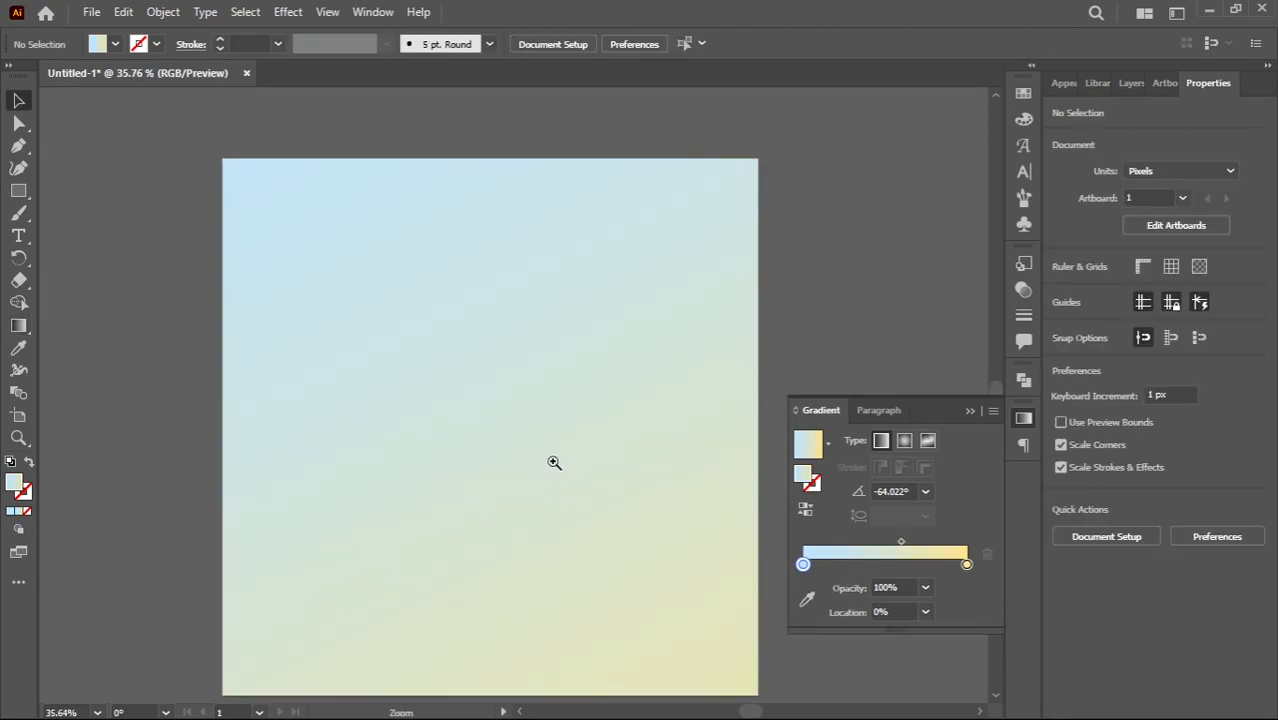
# Step: Lock the gradient background square and close the Gradient panel
pyautogui.rightClick(531, 440)
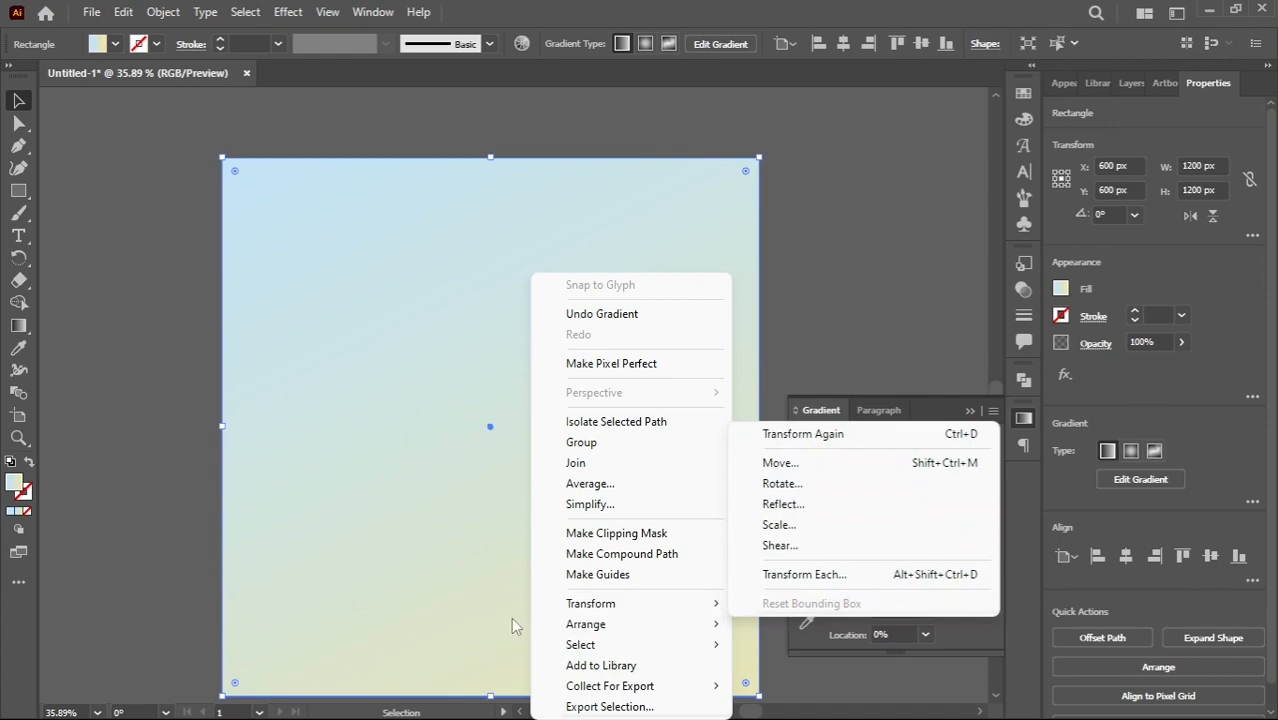
pyautogui.click(512, 616)
pyautogui.hotkey('ctrl', '2')
pyautogui.moveTo(563, 438); pyautogui.dragTo(618, 518)
pyautogui.click(969, 412)
pyautogui.moveTo(571, 414); pyautogui.dragTo(562, 365)
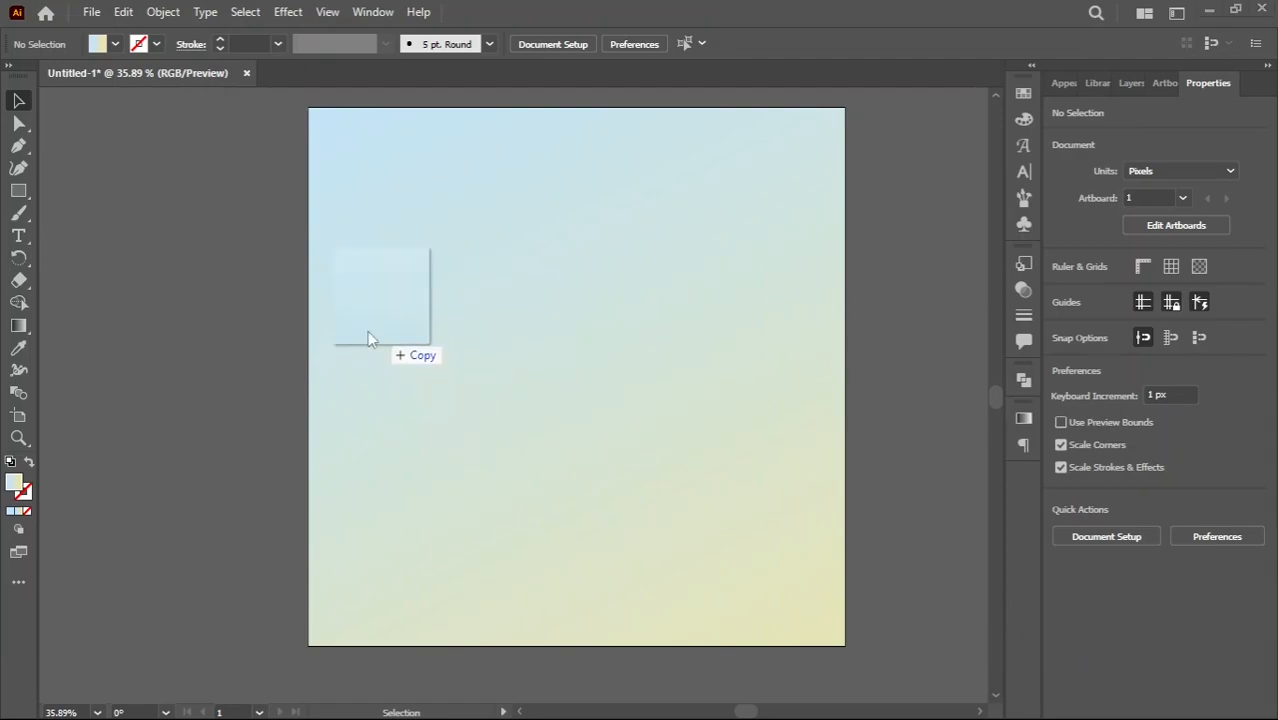
# Step: Place and embed the headphone image, sizing it to about 601 by 761 px on the right half of the artboard
pyautogui.moveTo(405, 343); pyautogui.dragTo(667, 358)
pyautogui.click(364, 44)
pyautogui.moveTo(819, 548); pyautogui.dragTo(798, 523)
pyautogui.moveTo(740, 447); pyautogui.dragTo(676, 536)
pyautogui.click(866, 375)
pyautogui.moveTo(582, 576); pyautogui.dragTo(613, 577)
pyautogui.moveTo(471, 536); pyautogui.dragTo(496, 534)
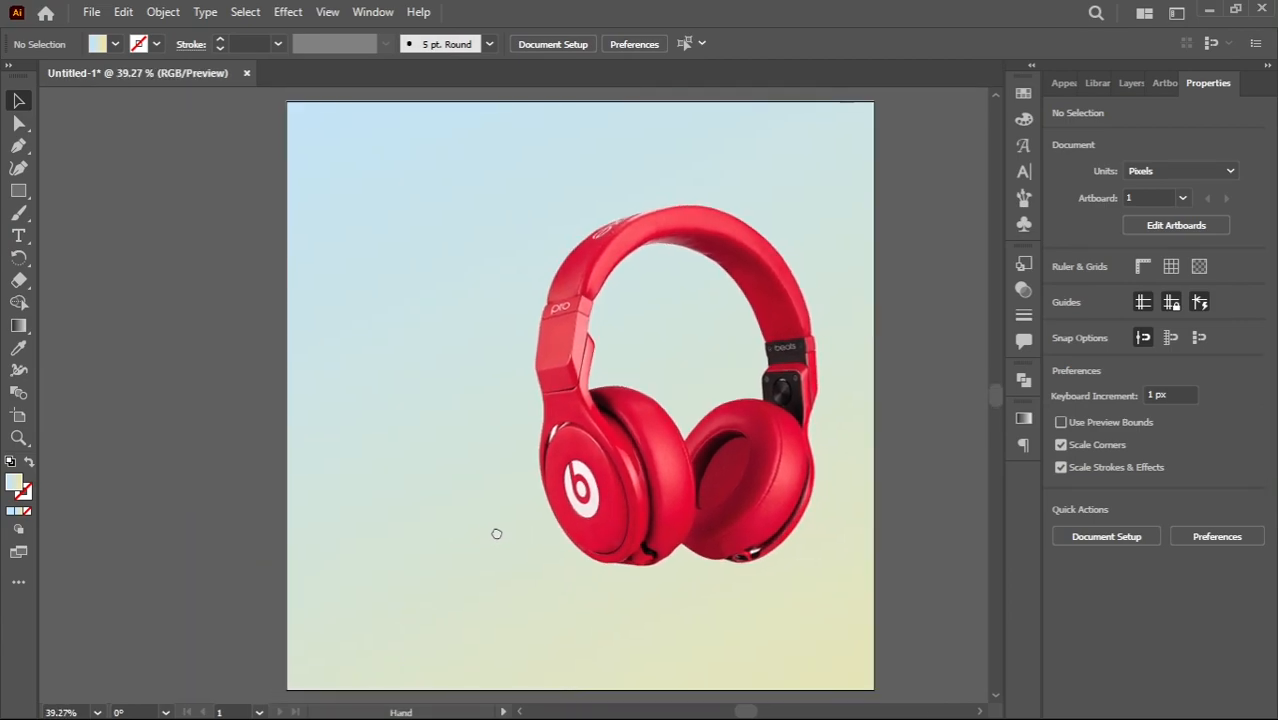
# Step: Draw a square about 395 px wide and fully round one corner to make a quarter circle
pyautogui.click(20, 193)
pyautogui.moveTo(620, 392); pyautogui.dragTo(579, 384)
pyautogui.moveTo(356, 247); pyautogui.dragTo(550, 440)
pyautogui.press('a')
pyautogui.click(356, 247)
pyautogui.moveTo(369, 261); pyautogui.dragTo(655, 560)
# Step: Rotate the quarter circle to 270°, move it to the headband's upper right and bring the headphones to the front
pyautogui.press('v')
pyautogui.moveTo(556, 446); pyautogui.dragTo(395, 475)
pyautogui.moveTo(437, 403); pyautogui.dragTo(701, 277)
pyautogui.click(707, 430)
pyautogui.hotkey('ctrl', 'shift', ']')
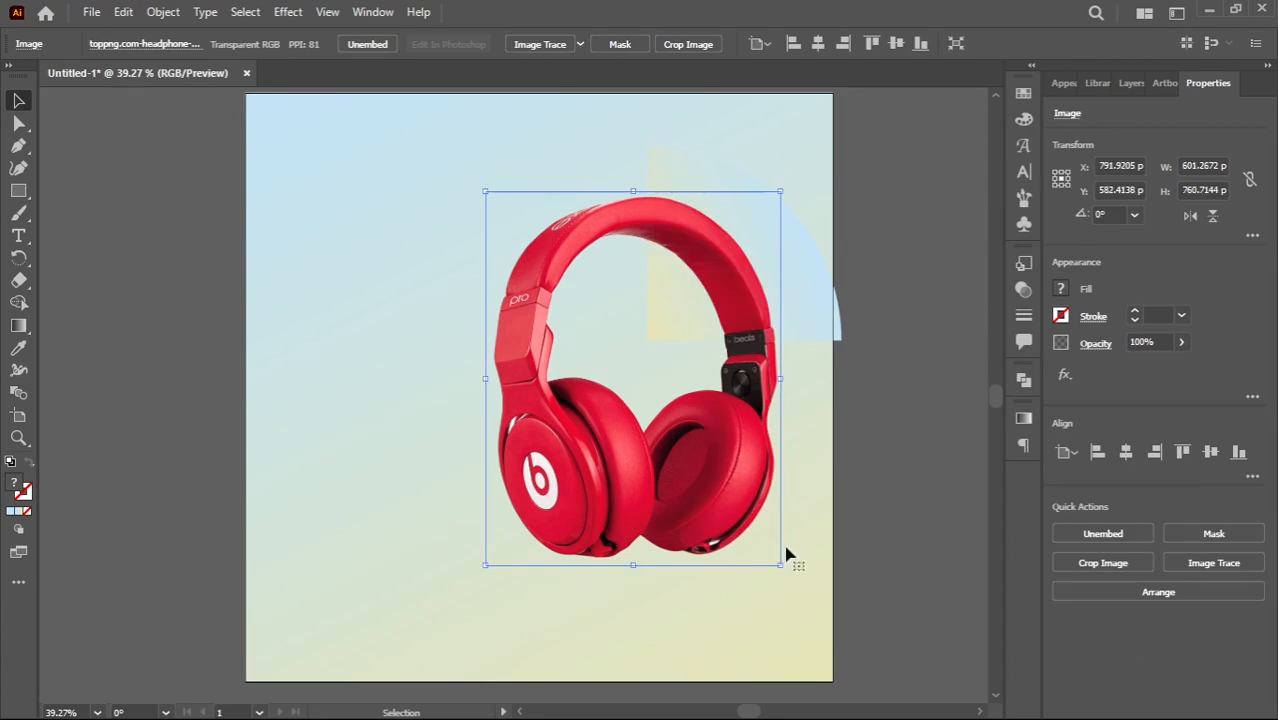
# Step: Scale the quarter circle down to about 330 px and reposition it behind the headband's upper right
pyautogui.click(788, 297)
pyautogui.moveTo(790, 294); pyautogui.dragTo(772, 293)
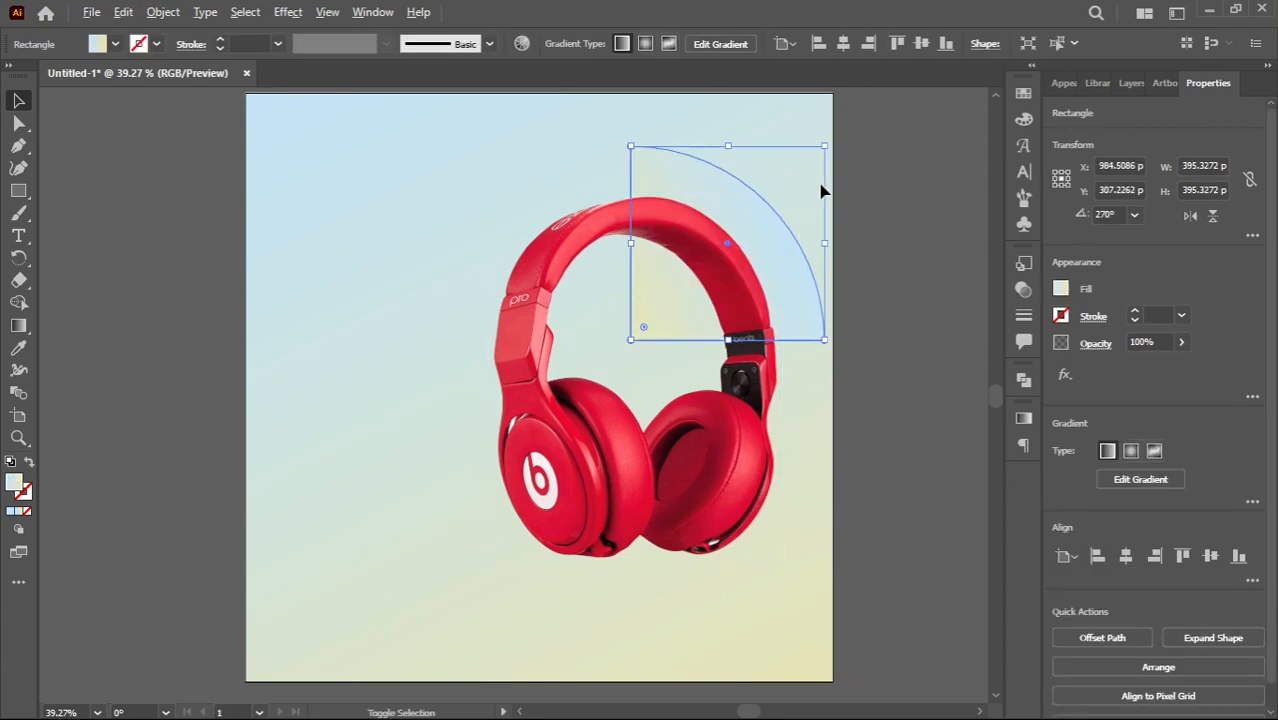
pyautogui.moveTo(826, 151); pyautogui.dragTo(817, 164)
pyautogui.moveTo(788, 284); pyautogui.dragTo(795, 283)
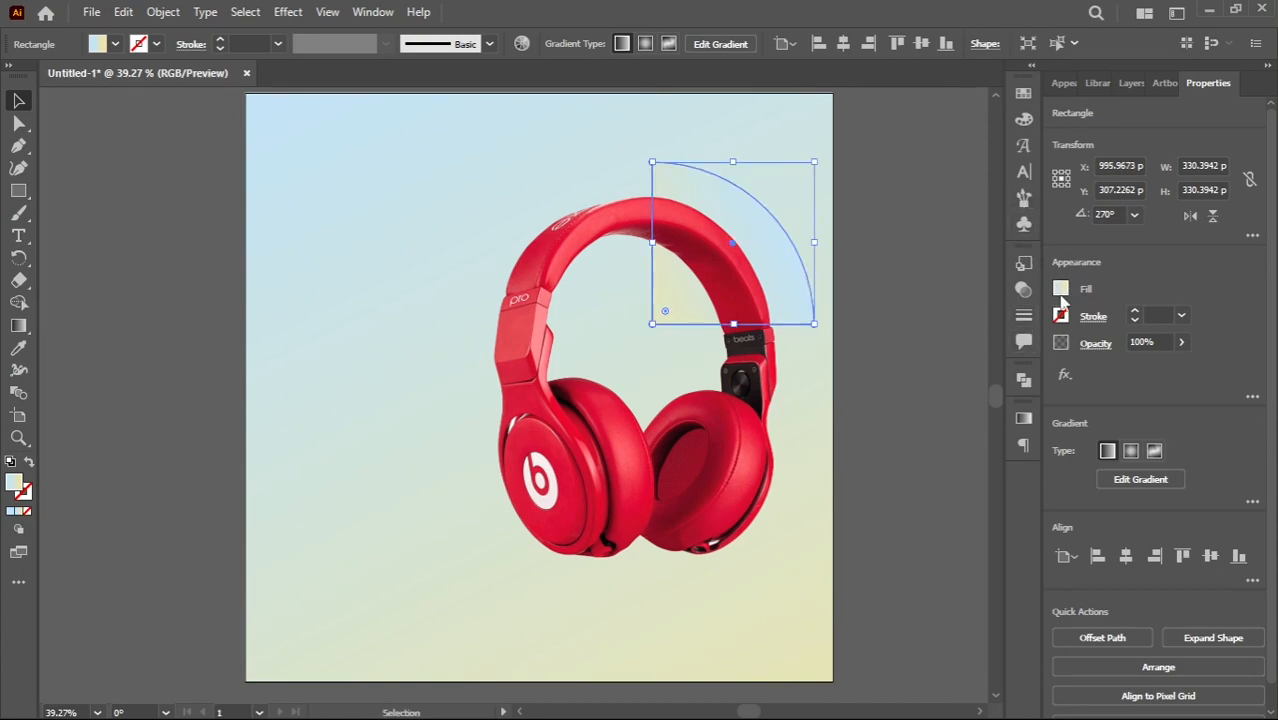
# Step: Replace the quarter circle's gradient with a solid orange fill, RGB 255, 187, 44 (FFBB2C)
pyautogui.click(1061, 292)
pyautogui.click(926, 356)
pyautogui.hscroll(3, 722, 363)
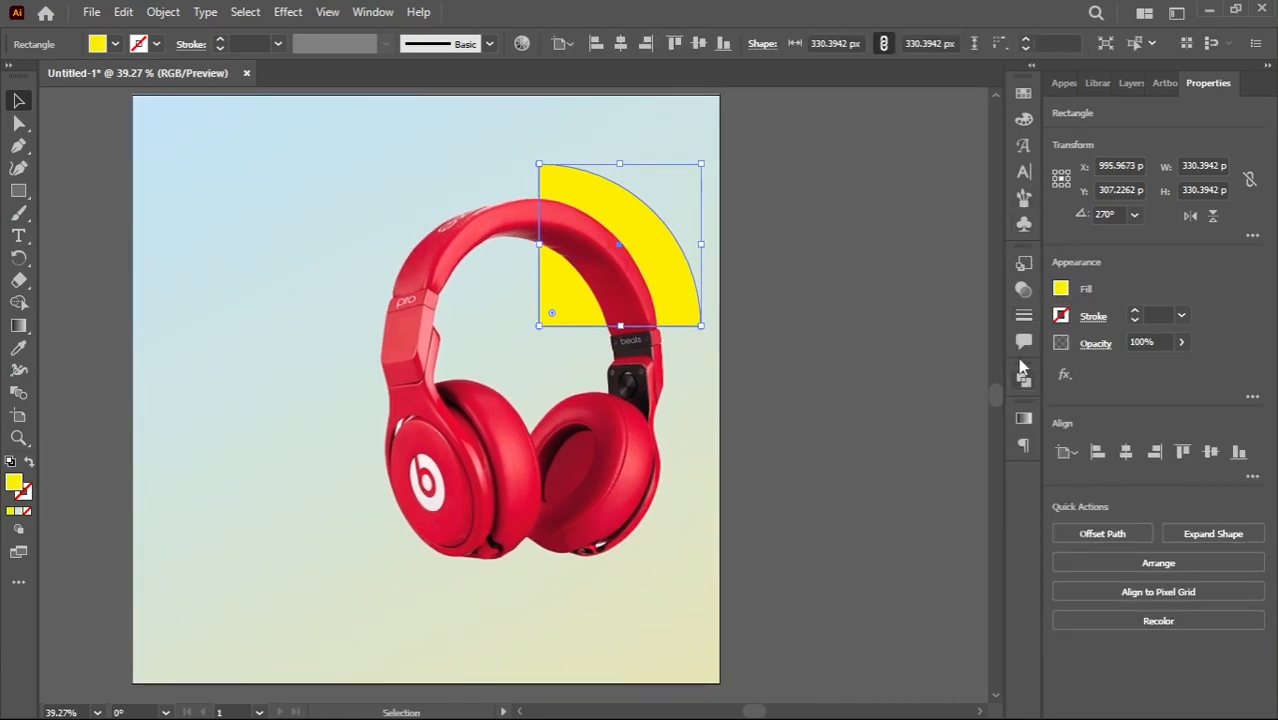
pyautogui.click(1023, 122)
pyautogui.moveTo(928, 152); pyautogui.dragTo(833, 186)
pyautogui.moveTo(929, 152); pyautogui.dragTo(935, 152)
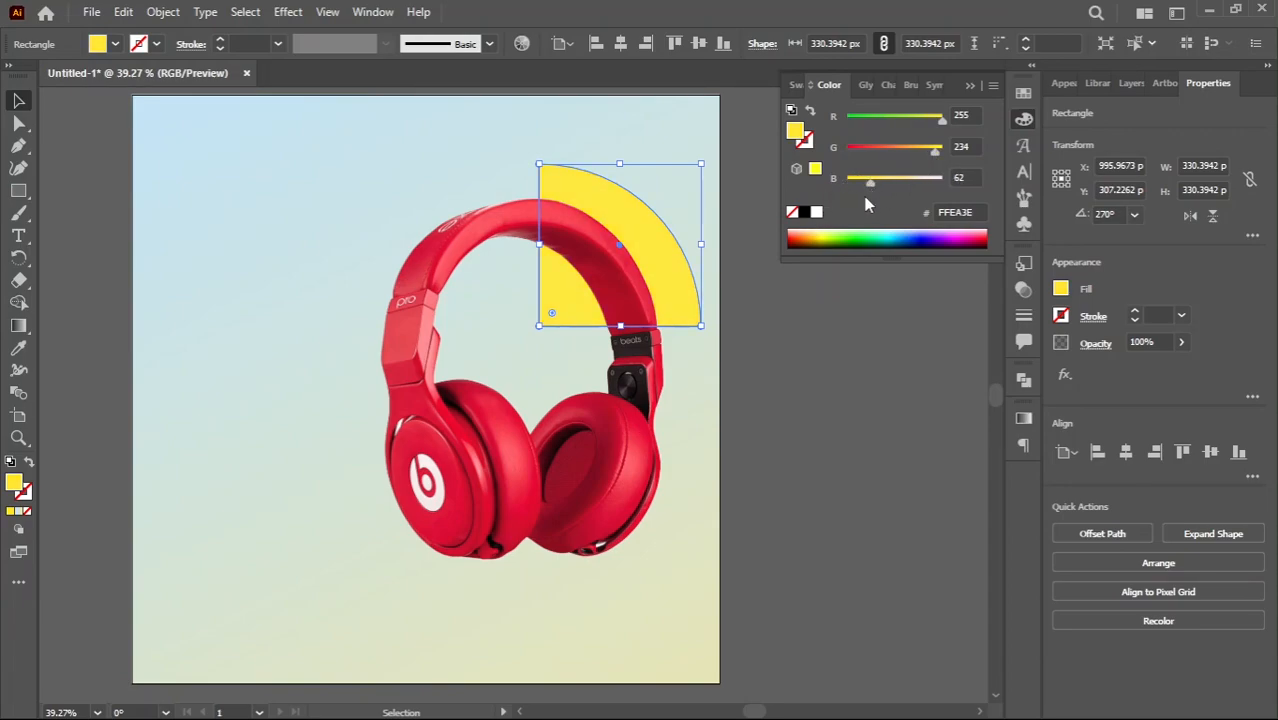
pyautogui.click(802, 379)
pyautogui.moveTo(802, 379); pyautogui.dragTo(893, 370)
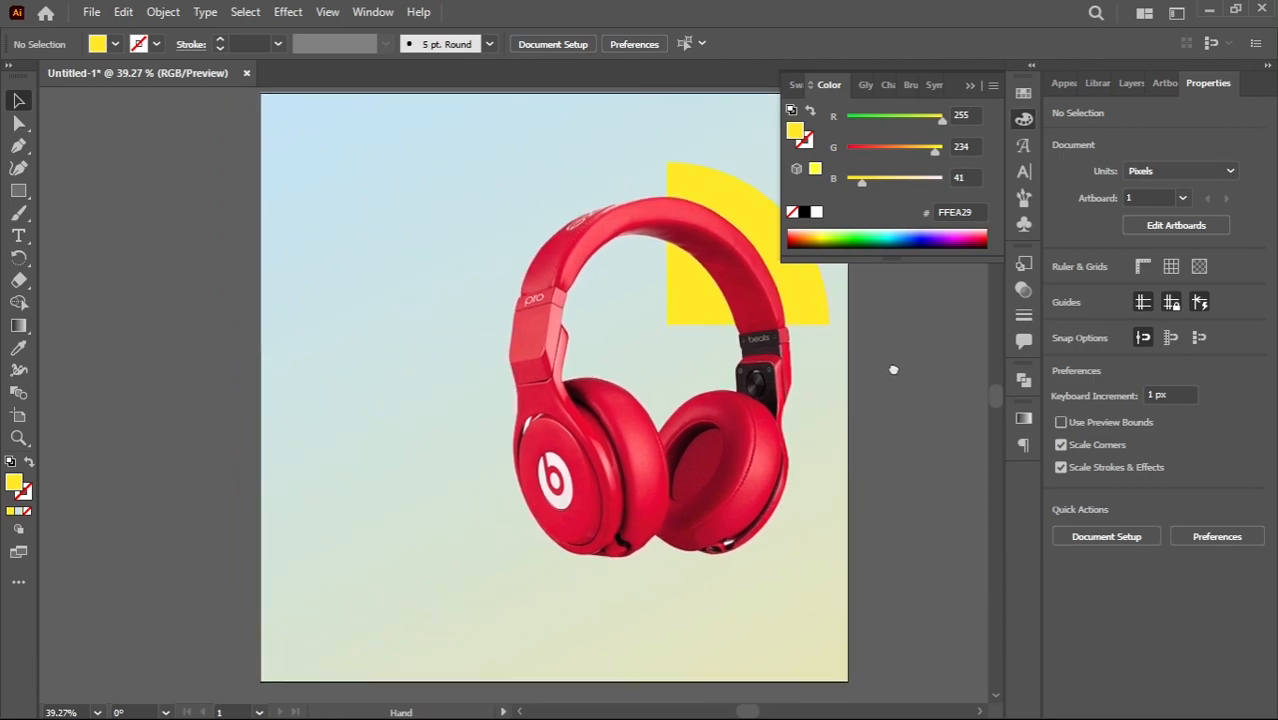
pyautogui.click(823, 279)
pyautogui.moveTo(919, 155); pyautogui.dragTo(918, 155)
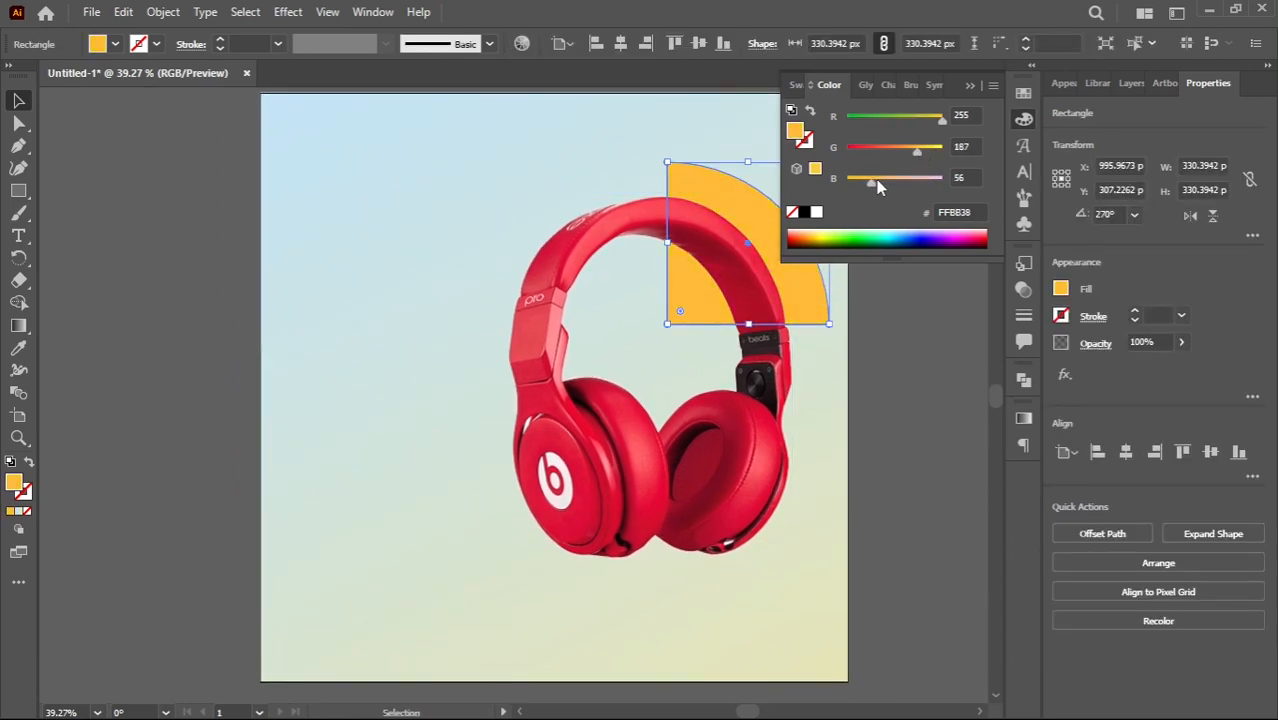
pyautogui.click(918, 277)
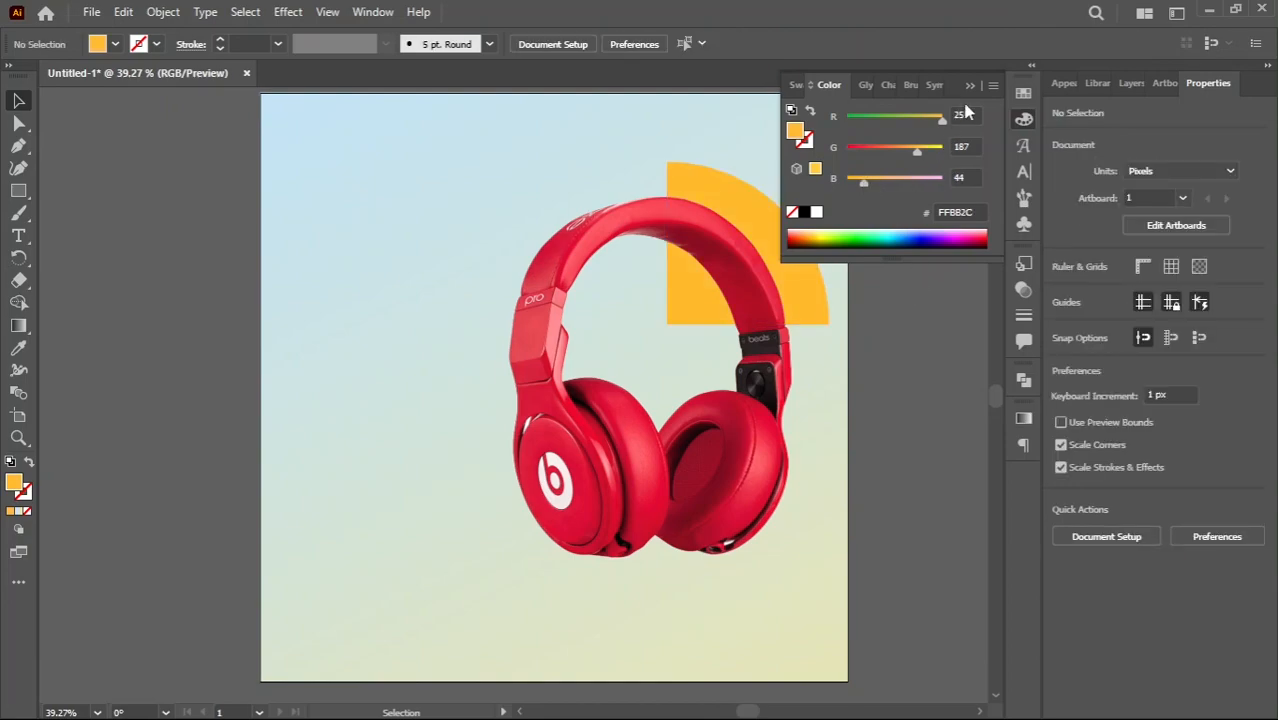
# Step: Close the Color panel and fine-tune the orange quarter circle's horizontal position behind the headband
pyautogui.moveTo(815, 262); pyautogui.dragTo(808, 262)
pyautogui.moveTo(663, 325); pyautogui.dragTo(662, 325)
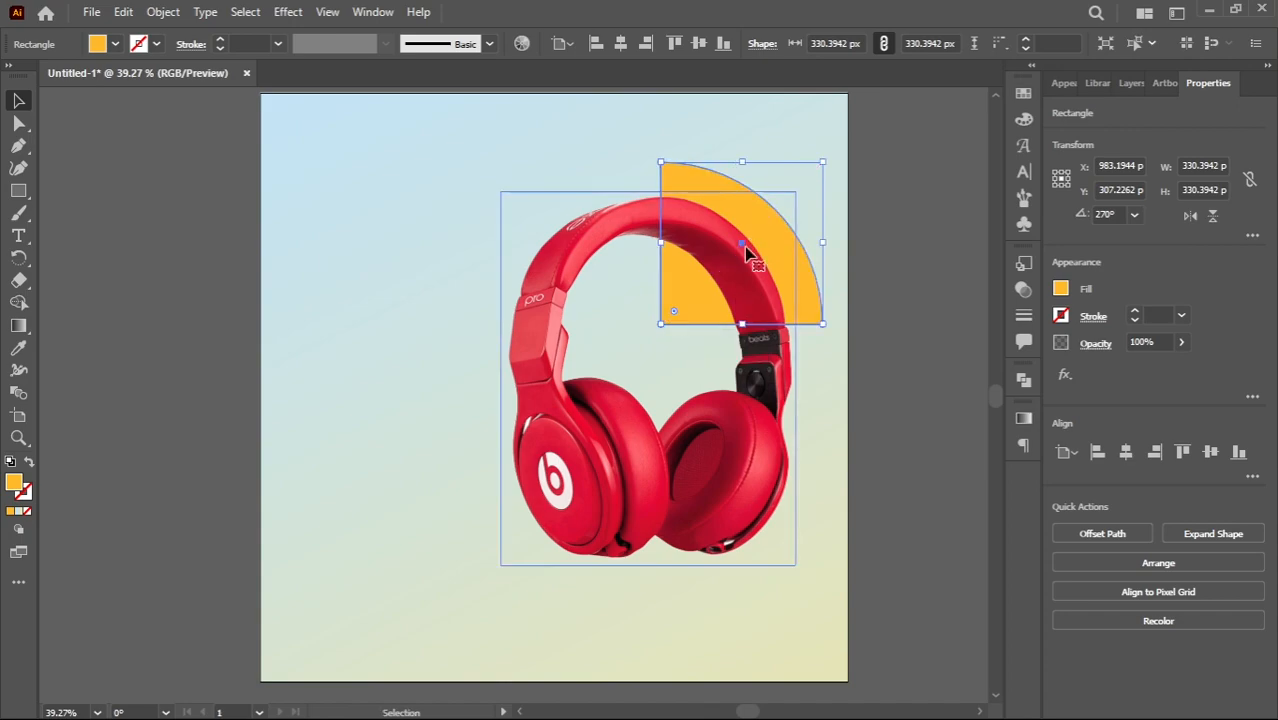
pyautogui.press('a')
pyautogui.press('v')
pyautogui.click(878, 352)
pyautogui.moveTo(815, 300); pyautogui.dragTo(825, 302)
pyautogui.click(866, 361)
# Step: Draw a circle about 237 px in diameter over the upper left side of the headband
pyautogui.moveTo(18, 191); pyautogui.dragTo(100, 211)
pyautogui.moveTo(529, 314)
pyautogui.mouseDown()
pyautogui.moveTo(577, 371)
pyautogui.moveTo(581, 334)
pyautogui.moveTo(590, 343)
pyautogui.mouseUp()
pyautogui.click(888, 287)
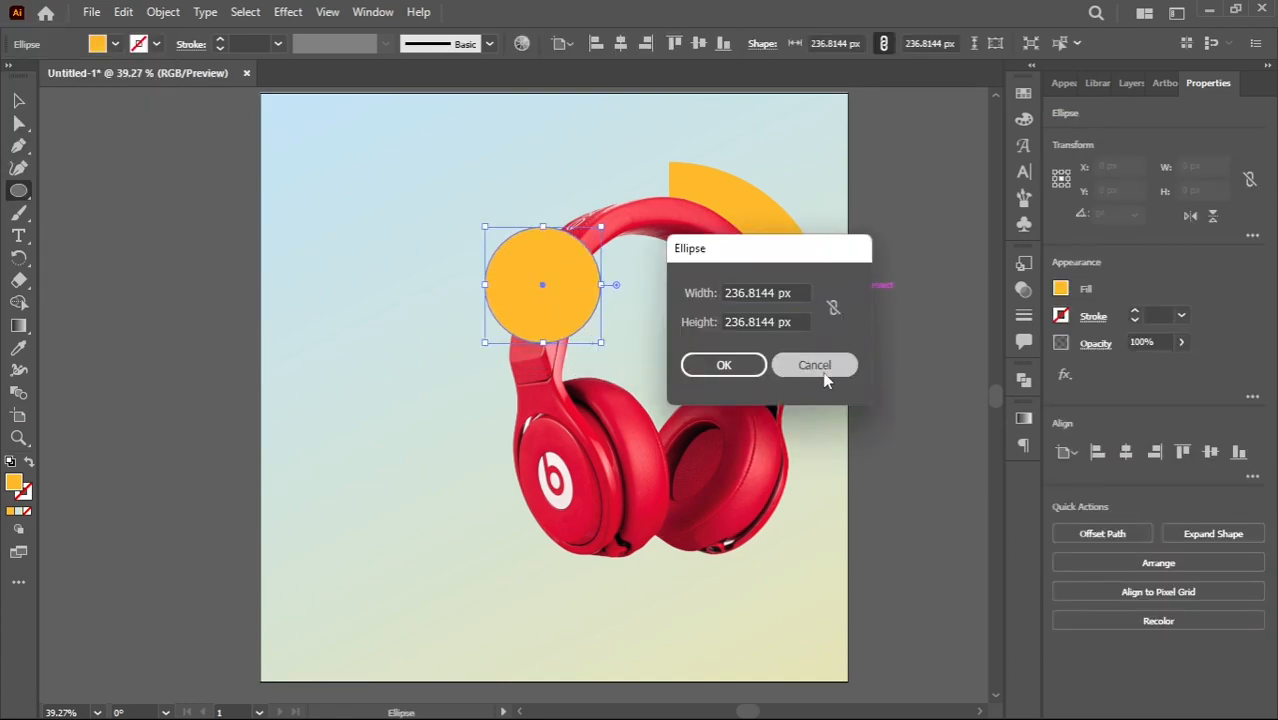
pyautogui.click(822, 369)
pyautogui.press('v')
pyautogui.click(624, 303)
# Step: Fill the circle with blue 2E31FF and bring the headphones in front of it
pyautogui.click(572, 290)
pyautogui.click(1024, 120)
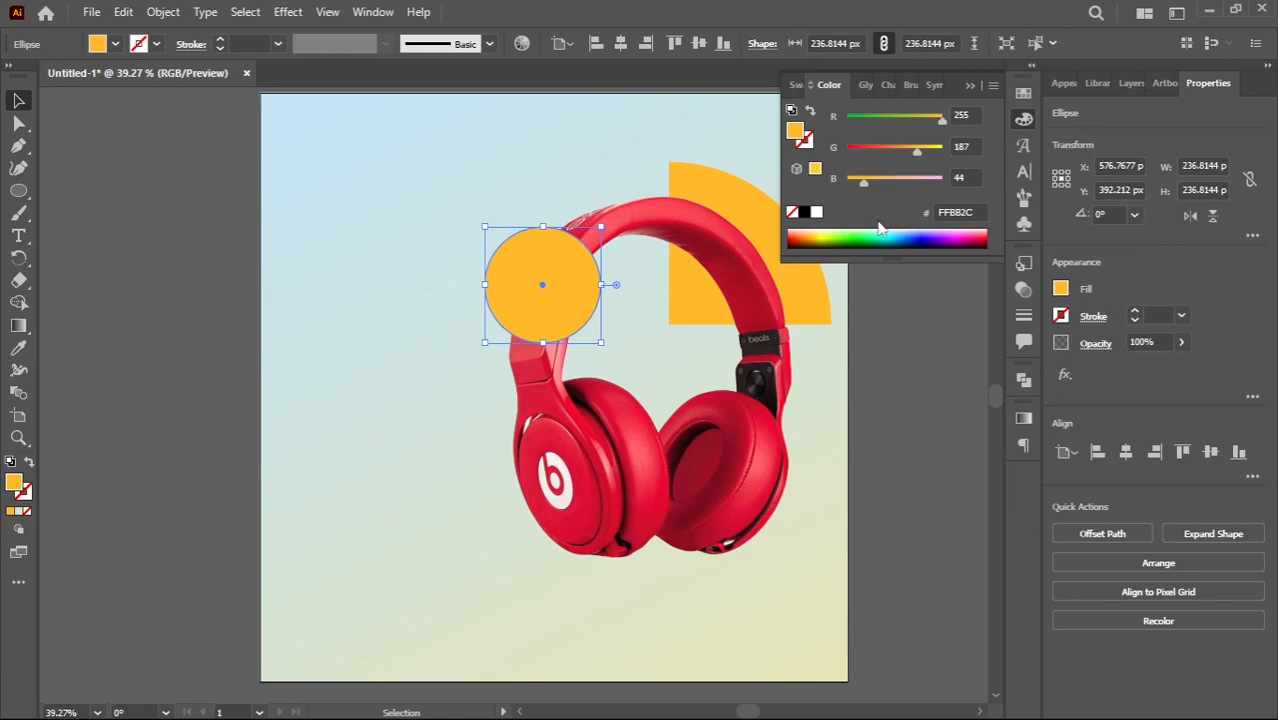
pyautogui.click(898, 235)
pyautogui.click(866, 150)
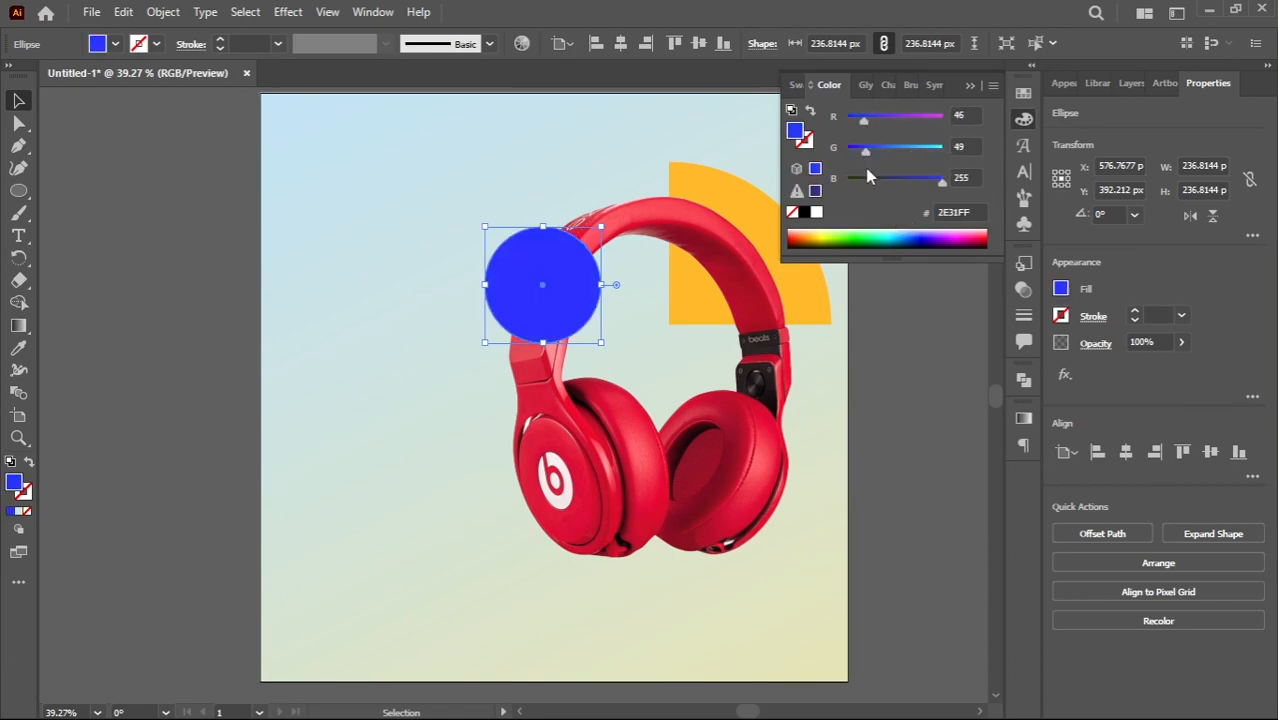
pyautogui.click(865, 383)
pyautogui.click(722, 393)
pyautogui.hotkey('ctrl', 'shift', ']')
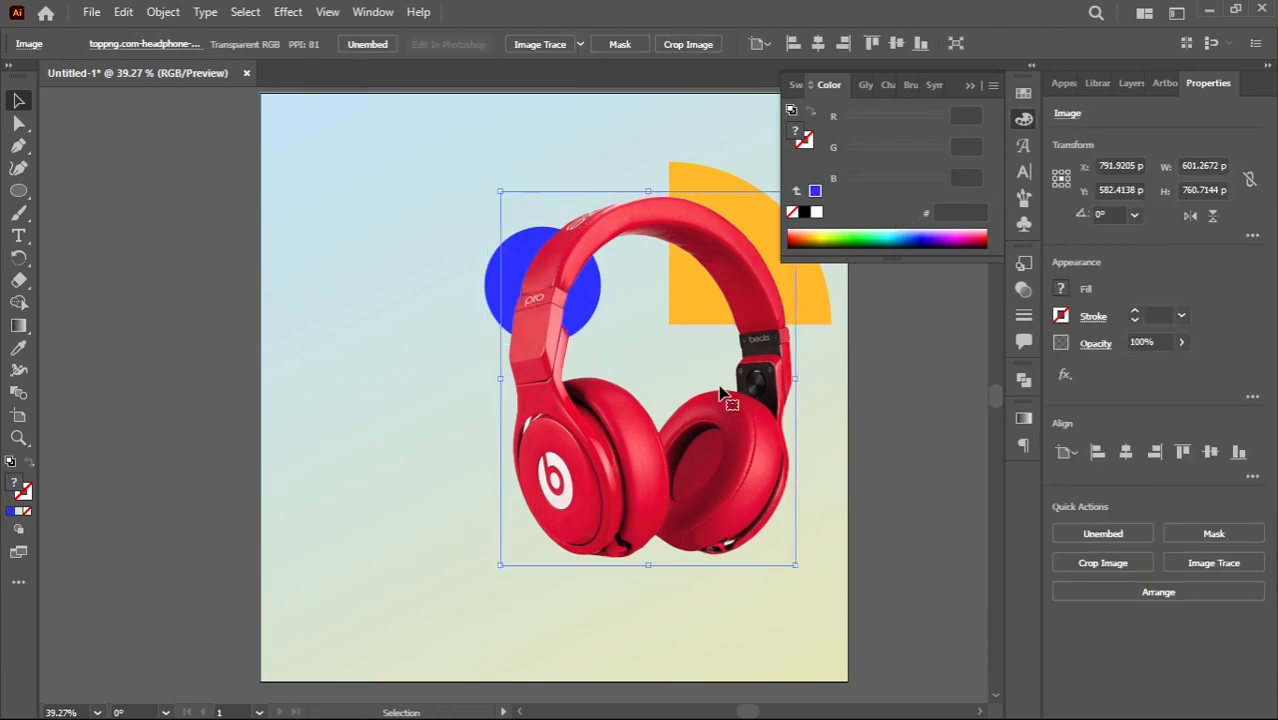
# Step: Move the blue circle slightly up and to the right behind the headband
pyautogui.click(384, 308)
pyautogui.moveTo(502, 276)
pyautogui.mouseDown()
pyautogui.moveTo(507, 261)
pyautogui.moveTo(486, 280)
pyautogui.moveTo(495, 286)
pyautogui.mouseUp()
pyautogui.hotkey('ctrl', 'z')
pyautogui.keyDown('shift'); pyautogui.click(608, 337); pyautogui.keyUp('shift')
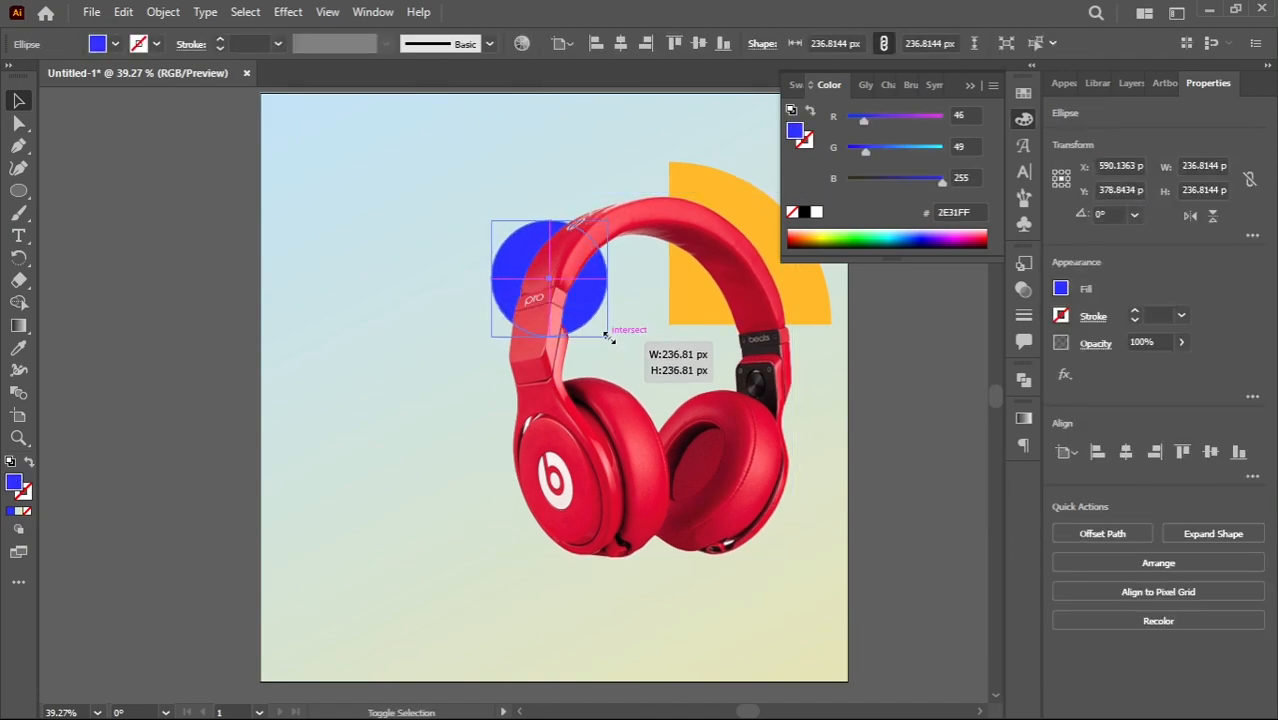
# Step: Change the circle's fill to purple, RGB 106, 50, 238 (6A32EE), and close the Color panel
pyautogui.moveTo(904, 125); pyautogui.dragTo(864, 156)
pyautogui.click(897, 321)
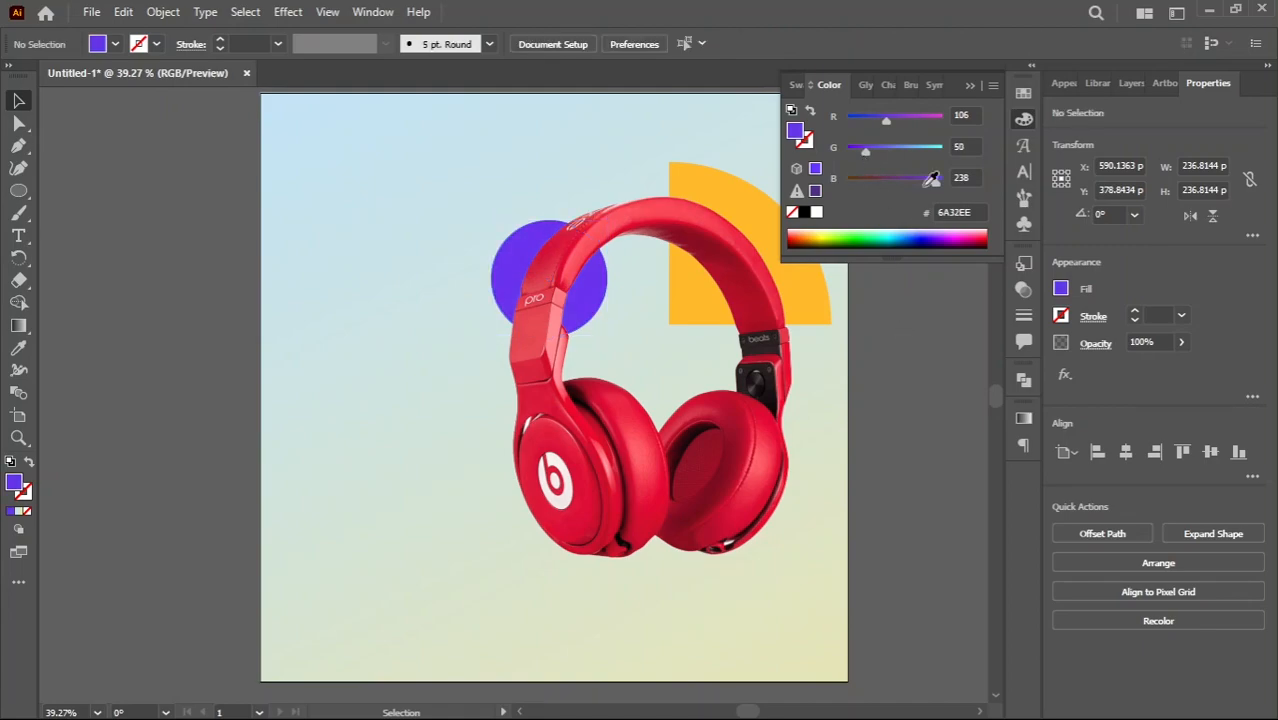
pyautogui.click(970, 86)
# Step: Add the text "Exclusive" to the left of the headphones and enlarge it to about 92 pt
pyautogui.moveTo(709, 300)
pyautogui.mouseDown()
pyautogui.moveTo(685, 274)
pyautogui.moveTo(713, 290)
pyautogui.mouseUp()
pyautogui.moveTo(760, 332)
pyautogui.mouseDown()
pyautogui.moveTo(736, 328)
pyautogui.moveTo(758, 338)
pyautogui.mouseUp()
pyautogui.moveTo(496, 430); pyautogui.dragTo(536, 430)
pyautogui.moveTo(480, 388); pyautogui.dragTo(491, 390)
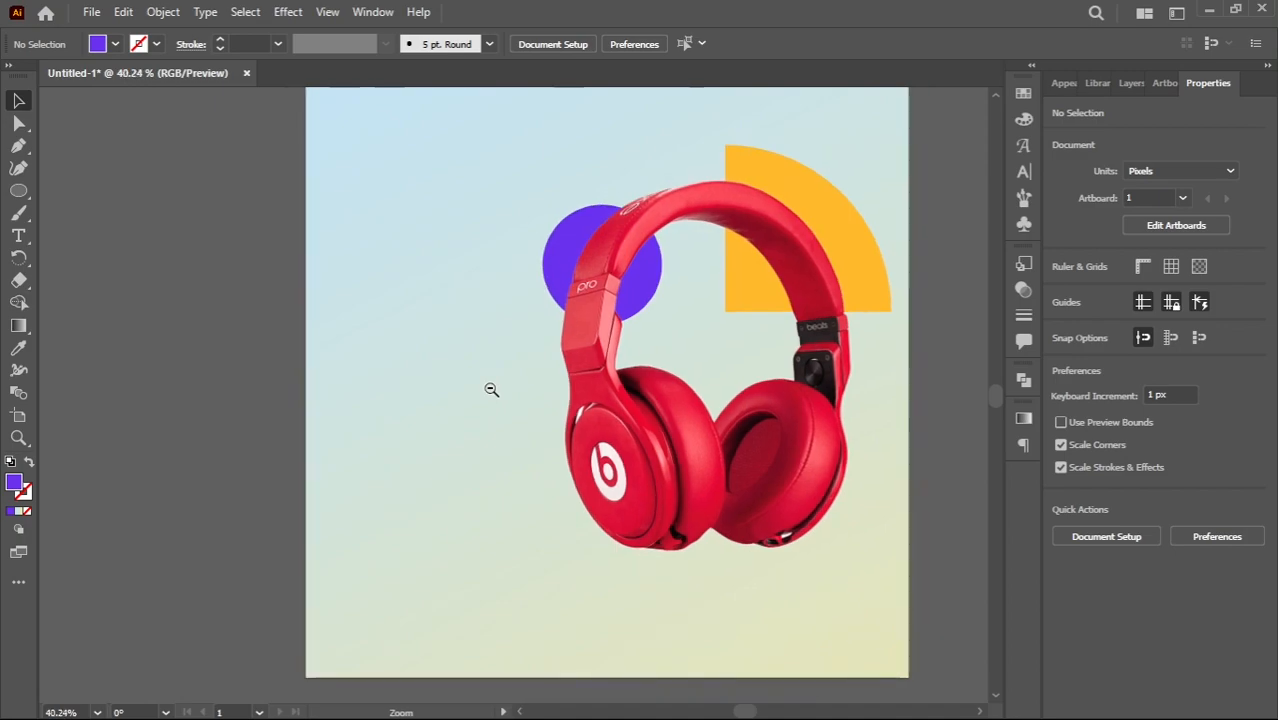
pyautogui.click(19, 235)
pyautogui.click(423, 281)
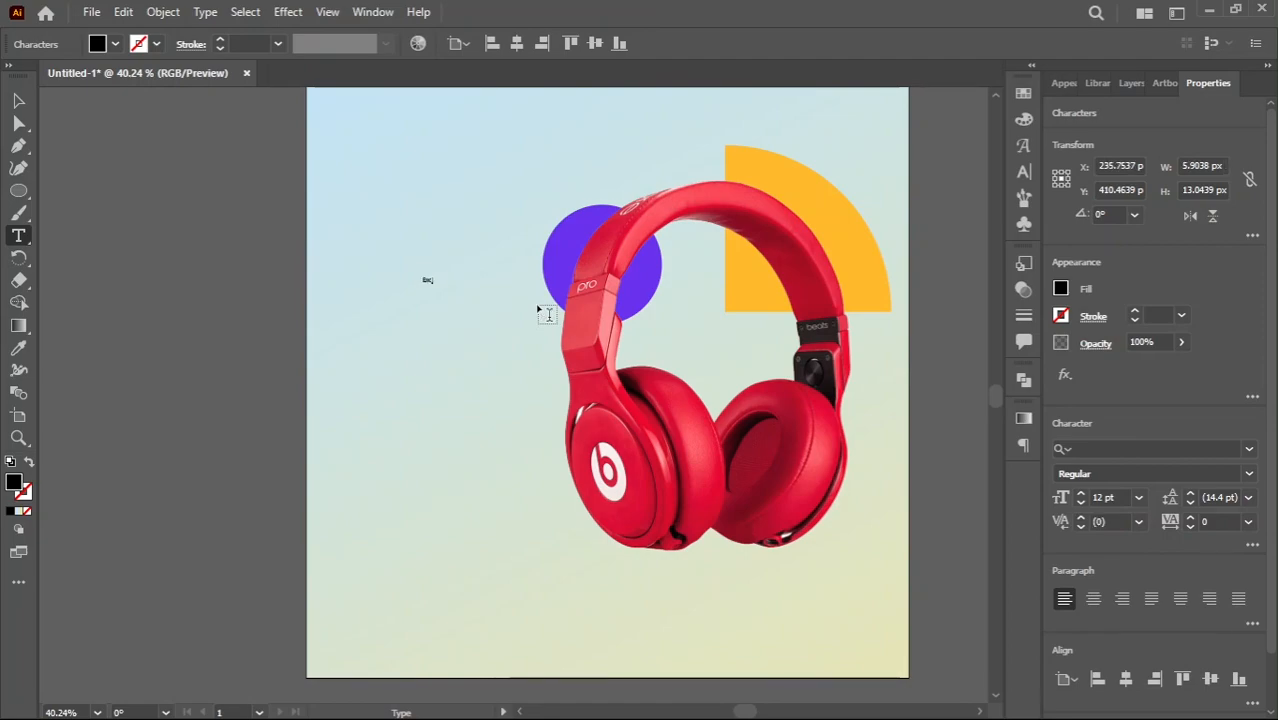
pyautogui.press('Escape')
pyautogui.moveTo(447, 276); pyautogui.dragTo(522, 214)
pyautogui.click(395, 310)
pyautogui.hotkey('ctrl', '=')
pyautogui.hotkey('ctrl', '=')
# Step: Set the "Exclusive" text in all caps and scale it down to about 60 pt
pyautogui.click(441, 362)
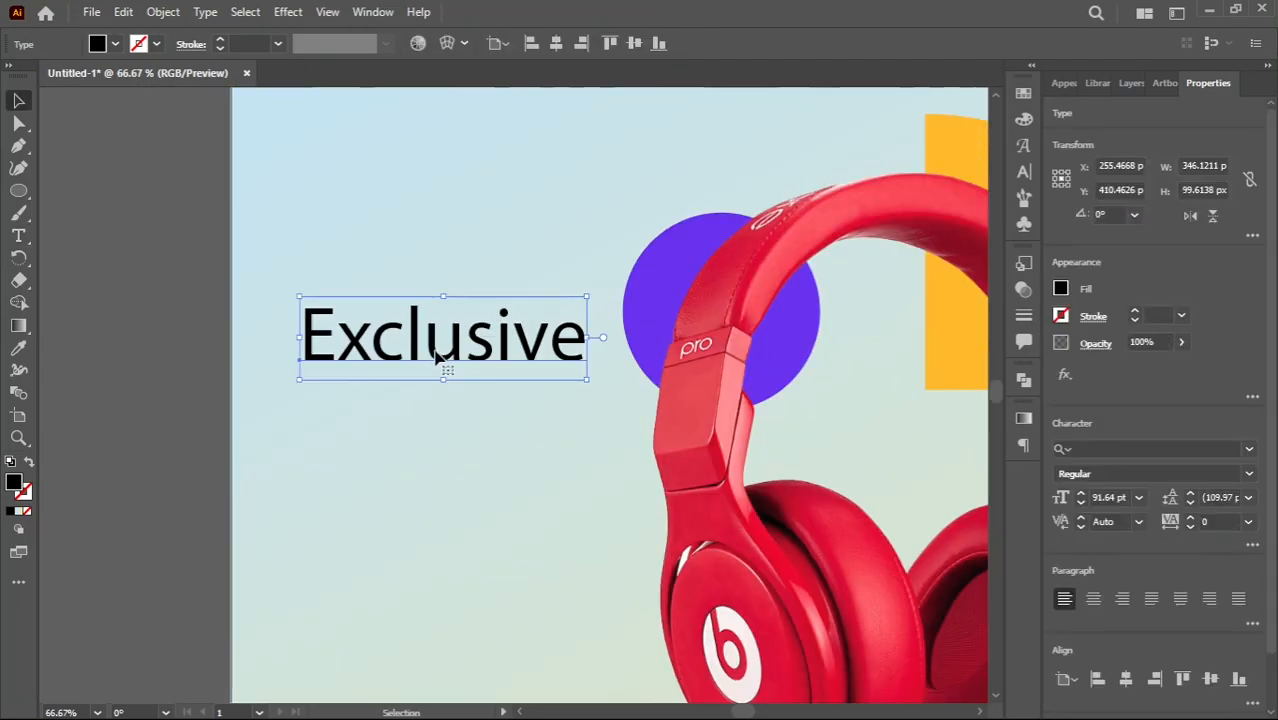
pyautogui.hotkey('ctrl', 't')
pyautogui.click(805, 277)
pyautogui.moveTo(651, 297); pyautogui.dragTo(534, 326)
pyautogui.click(519, 418)
# Step: Duplicate the EXCLUSIVE line directly below and change the copy's text to "HEADPHONE"
pyautogui.moveTo(356, 373); pyautogui.dragTo(508, 420)
pyautogui.click(486, 378)
pyautogui.doubleClick(508, 419)
pyautogui.hotkey('ctrl', 'a')
pyautogui.write('HEADPHONE')
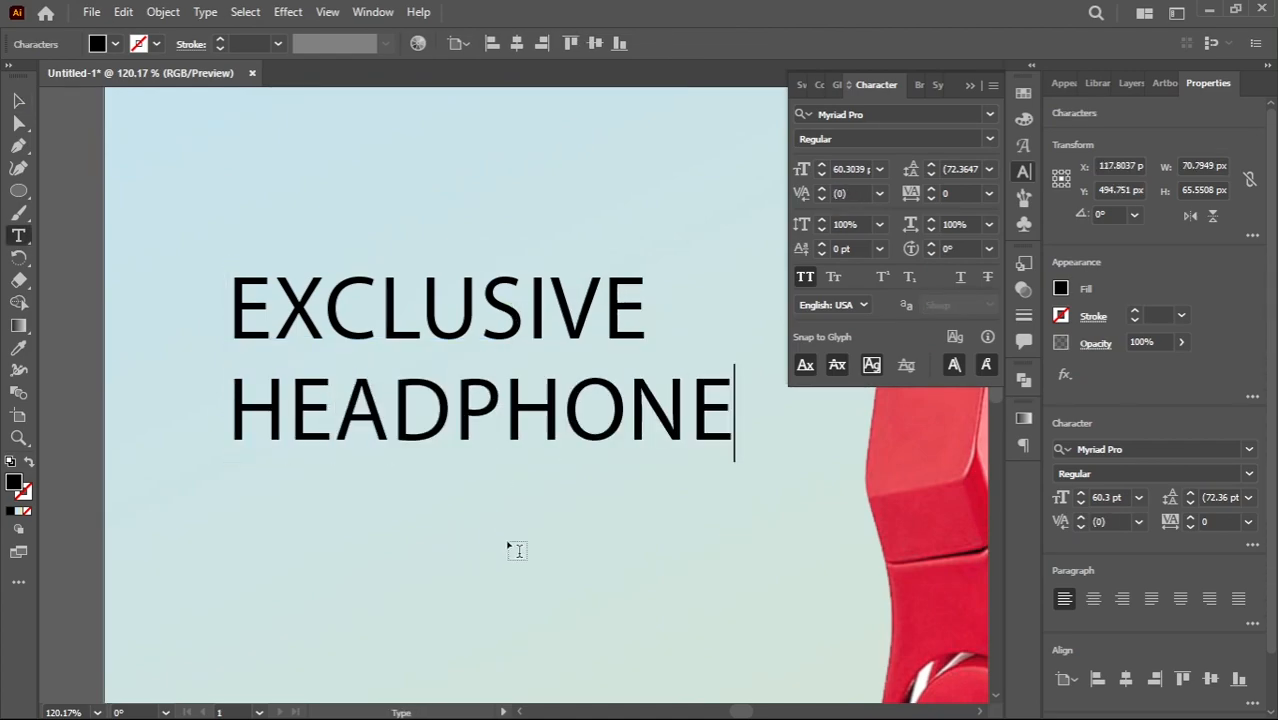
pyautogui.press('Escape')
# Step: Search the fonts for "font" and set the EXCLUSIVE line in a thin, condensed typeface
pyautogui.click(508, 531)
pyautogui.click(500, 310)
pyautogui.click(897, 114)
pyautogui.write('f')
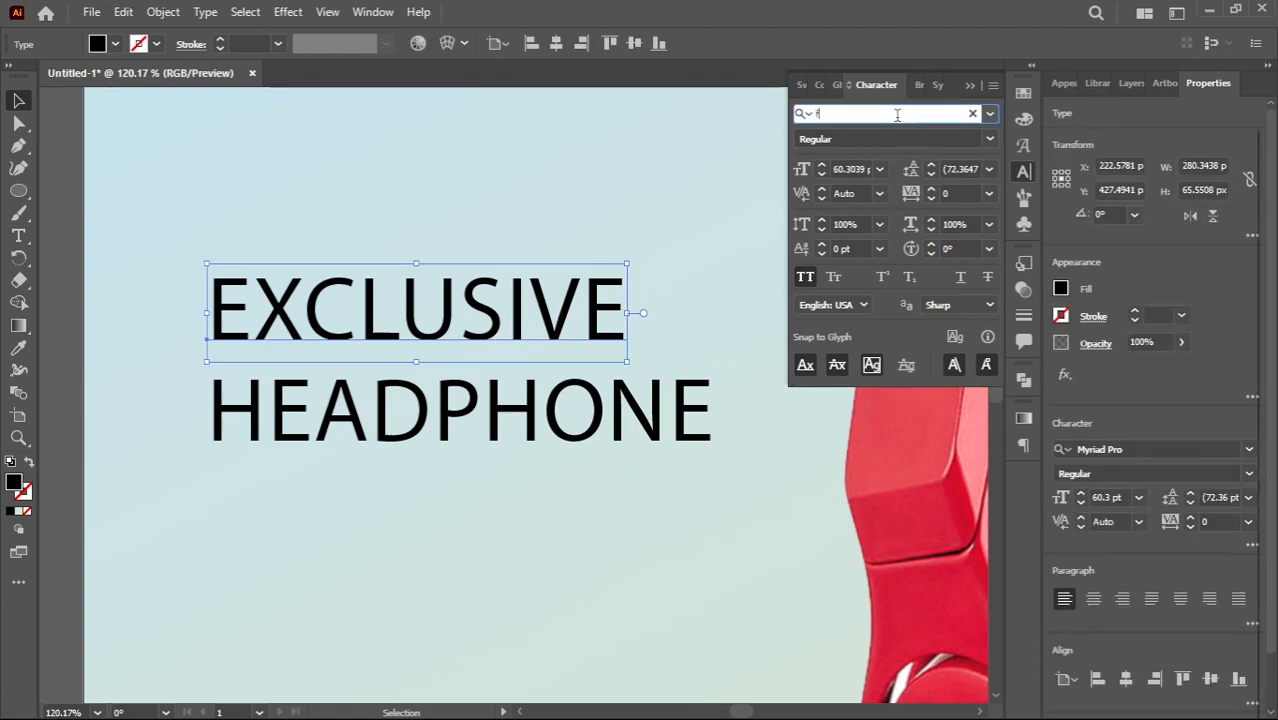
pyautogui.write('ont')
pyautogui.press('Down')
pyautogui.press('Up')
pyautogui.press('Down')
pyautogui.press('Down')
pyautogui.press('Down')
pyautogui.press('Down')
pyautogui.press('Down')
pyautogui.press('Down')
pyautogui.press('Down')
pyautogui.press('Down')
pyautogui.press('Down')
pyautogui.press('Down')
pyautogui.press('Down')
pyautogui.press('Down')
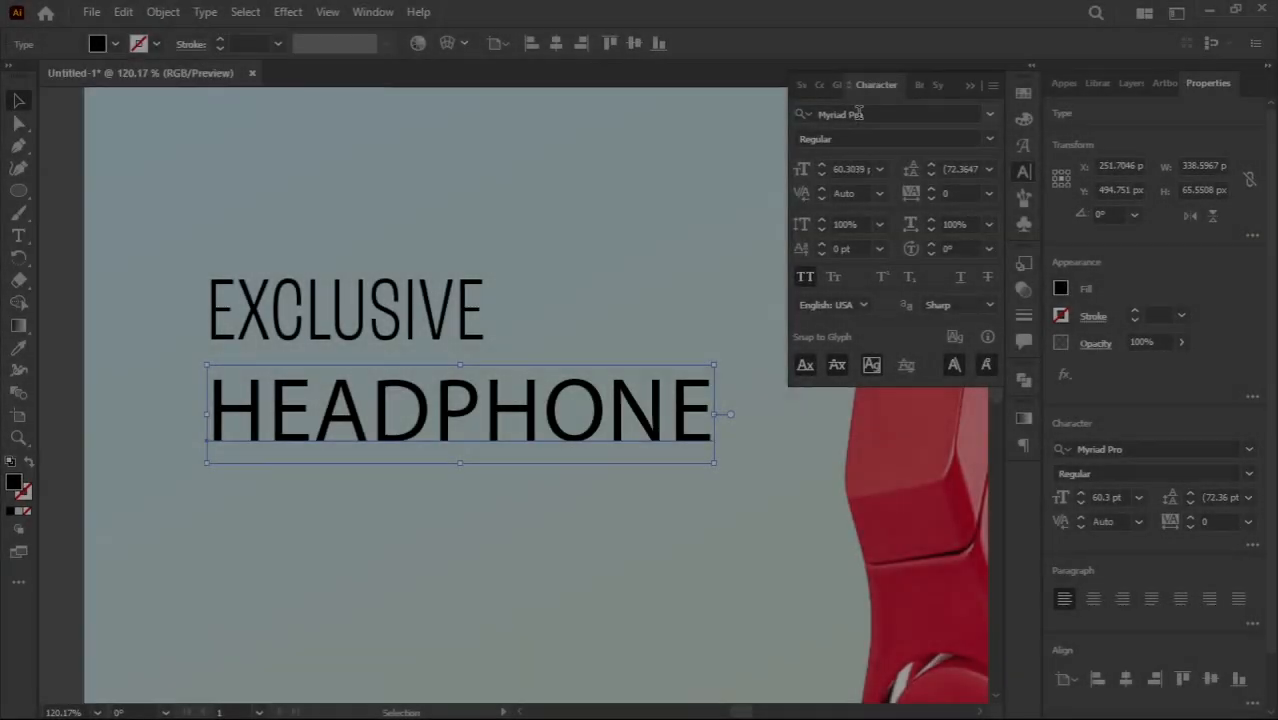
# Step: Set the HEADPHONE line in the bold condensed FONTSPRING DEMO - Roc Grotesk font
pyautogui.click(858, 113)
pyautogui.write('font')
pyautogui.press('Down')
pyautogui.press('Down')
pyautogui.press('Down')
pyautogui.press('Down')
pyautogui.press('Down')
pyautogui.press('Up')
pyautogui.press('Escape')
pyautogui.click(553, 298)
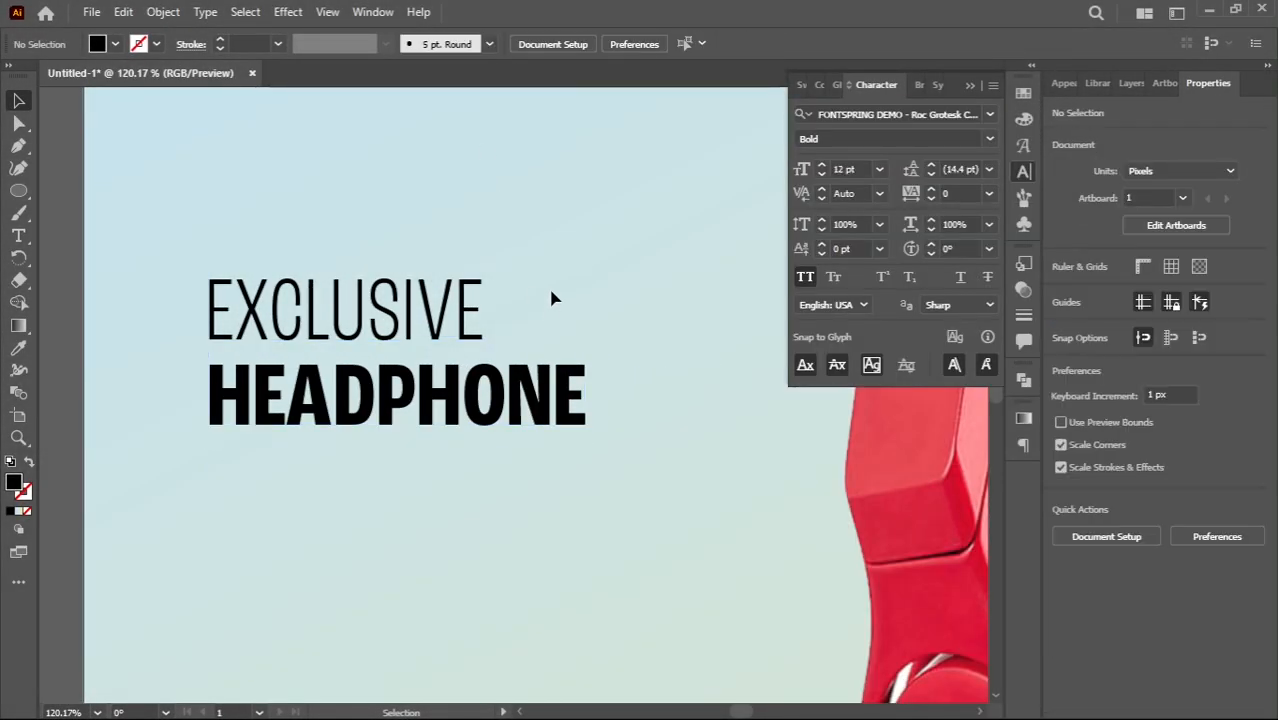
# Step: Scale the HEADPHONE line down slightly, keeping its left edge aligned with EXCLUSIVE
pyautogui.click(562, 370)
pyautogui.moveTo(588, 396); pyautogui.dragTo(569, 398)
pyautogui.click(549, 472)
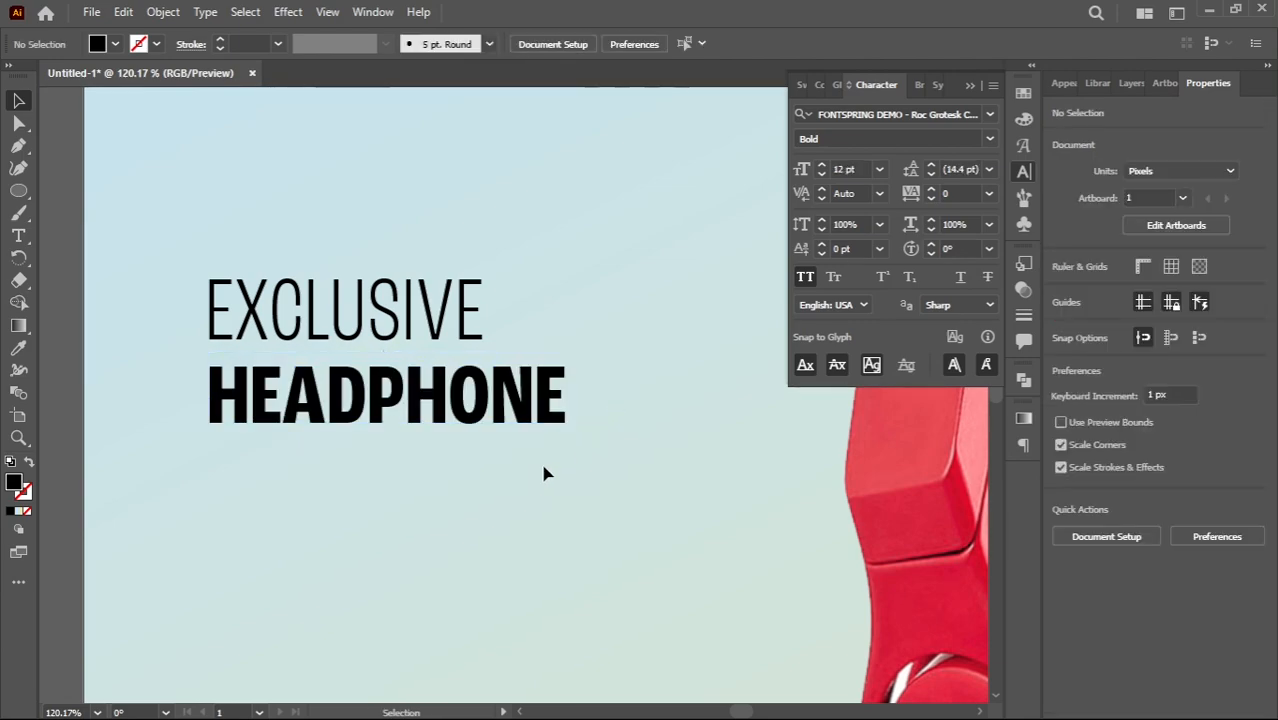
# Step: Duplicate the HEADPHONE line directly below, set the copy in Montserrat and change its text to "A2 SERIES - EXTRA BASS"
pyautogui.moveTo(425, 310); pyautogui.dragTo(422, 478)
pyautogui.doubleClick(420, 484)
pyautogui.doubleClick(420, 484)
pyautogui.click(876, 117)
pyautogui.write('mont')
pyautogui.press('Return')
pyautogui.write('A2 SERIES')
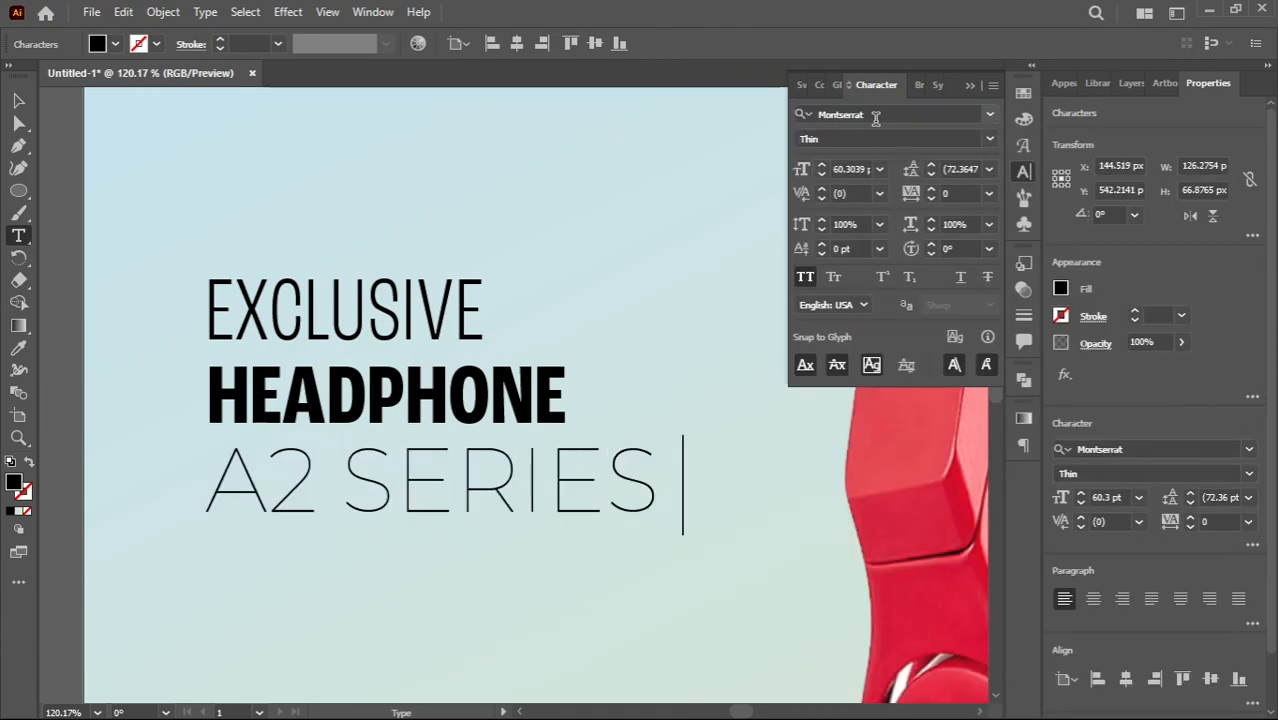
pyautogui.write(' - EXTRA BASS')
pyautogui.press('Escape')
# Step: Reduce the A2 SERIES - EXTRA BASS line to 17.3 pt and set its weight to Regular
pyautogui.click(849, 169)
pyautogui.scroll(-20, 849, 169)
pyautogui.click(680, 420)
pyautogui.moveTo(602, 507); pyautogui.dragTo(524, 480)
pyautogui.click(857, 141)
pyautogui.scroll(-8, 857, 143)
pyautogui.scroll(2, 848, 138)
pyautogui.click(640, 400)
# Step: Position the A2 SERIES - EXTRA BASS line just below HEADPHONE, lined up with its left edge
pyautogui.click(557, 484)
pyautogui.keyDown('shift'); pyautogui.click(490, 479); pyautogui.keyUp('shift')
pyautogui.keyDown('shift'); pyautogui.click(490, 480); pyautogui.keyUp('shift')
pyautogui.moveTo(510, 487); pyautogui.dragTo(508, 474)
pyautogui.click(474, 508)
pyautogui.moveTo(471, 506); pyautogui.dragTo(508, 496)
# Step: Draw a rectangle about 202 by 56 px over EXCLUSIVE and fill it with the circle's purple
pyautogui.moveTo(27, 197); pyautogui.dragTo(70, 190)
pyautogui.moveTo(183, 254); pyautogui.dragTo(505, 343)
pyautogui.scroll(-4, 520, 370)
pyautogui.press('i')
pyautogui.click(650, 268)
pyautogui.press('v')
# Step: Move the purple rectangle onto EXCLUSIVE and arrange it behind the text but above the background
pyautogui.moveTo(351, 375); pyautogui.dragTo(409, 373)
pyautogui.hotkey('ctrl', 'shift', '[')
pyautogui.hotkey('ctrl', ']')
# Step: Set the fill of the EXCLUSIVE text to white
pyautogui.click(392, 359)
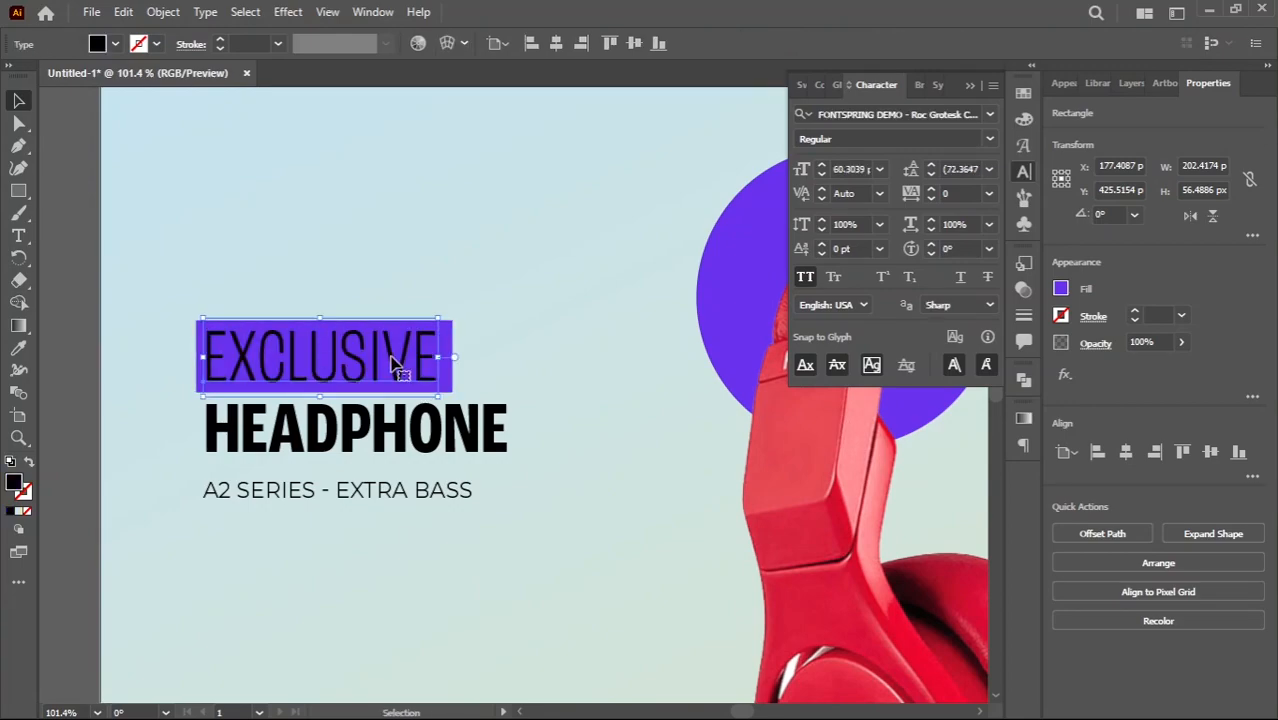
pyautogui.click(115, 44)
pyautogui.click(43, 78)
pyautogui.click(394, 294)
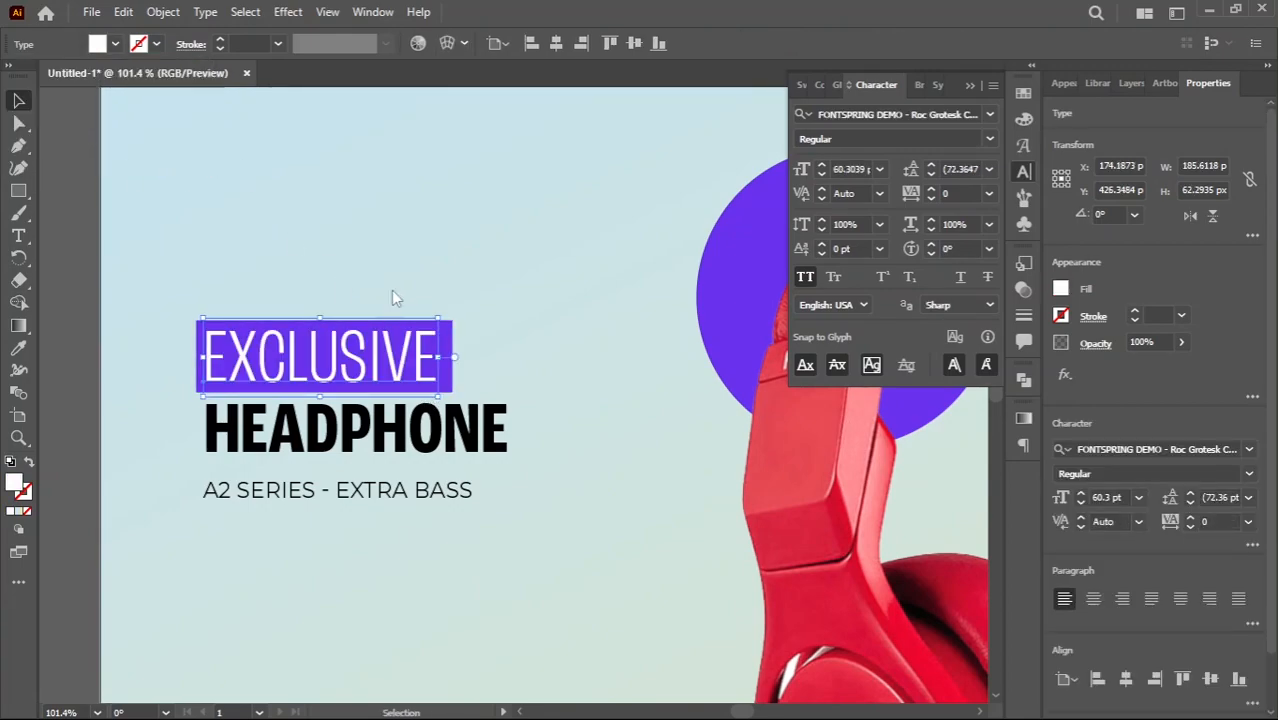
pyautogui.click(969, 86)
pyautogui.click(491, 238)
# Step: Center the purple rectangle horizontally on the EXCLUSIVE text and shrink it slightly from its upper corner
pyautogui.scroll(4, 456, 380)
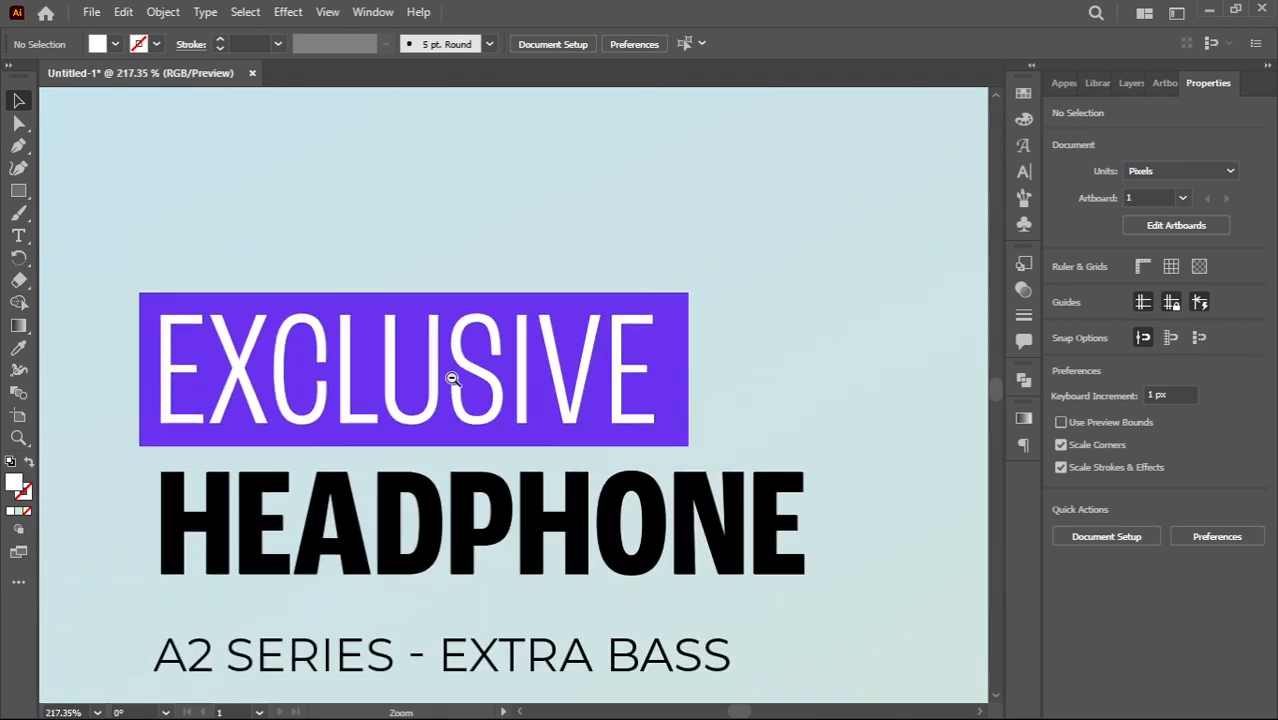
pyautogui.click(622, 334)
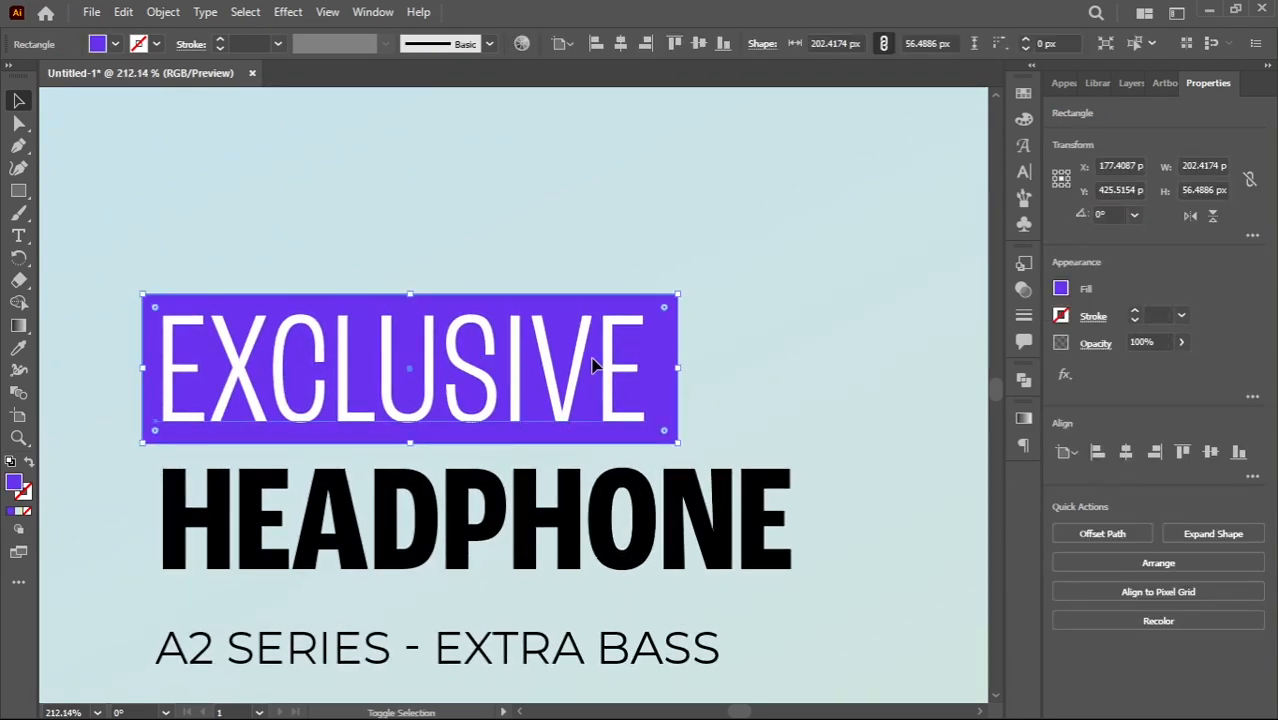
pyautogui.keyDown('shift'); pyautogui.click(594, 371); pyautogui.keyUp('shift')
pyautogui.click(639, 165)
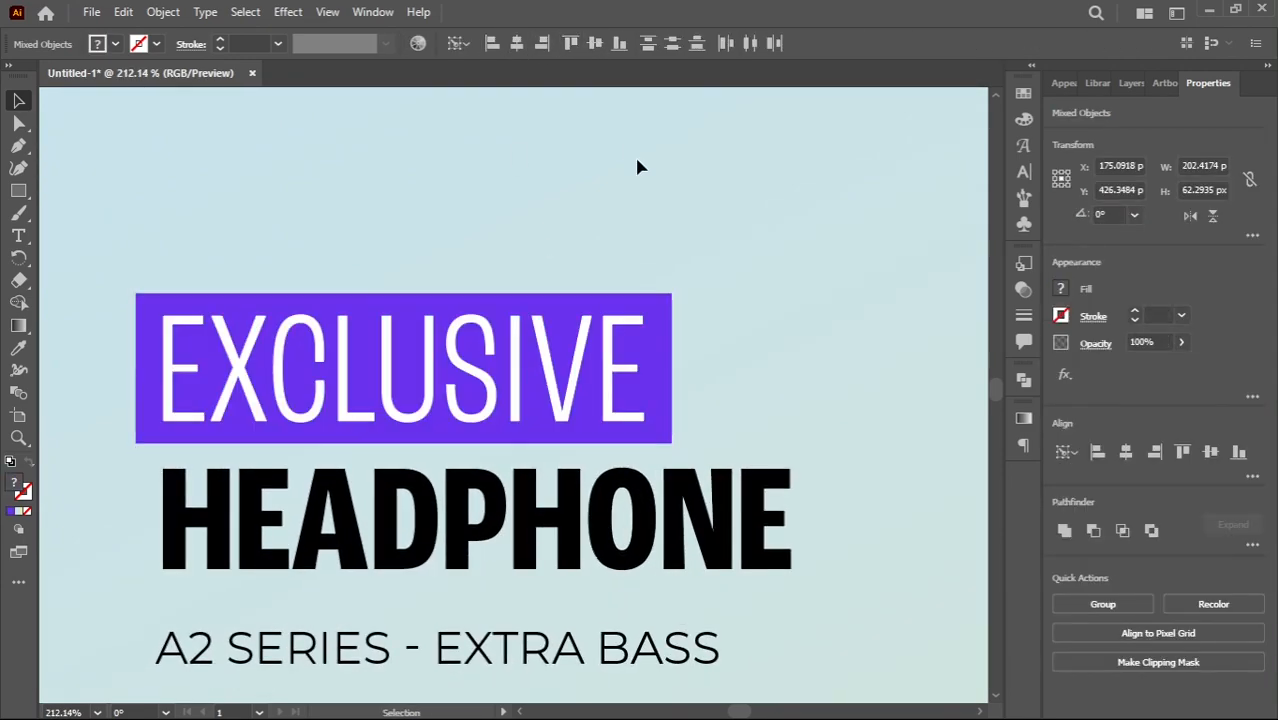
pyautogui.click(671, 322)
pyautogui.moveTo(674, 293)
pyautogui.mouseDown()
pyautogui.moveTo(649, 314)
pyautogui.moveTo(672, 284)
pyautogui.moveTo(666, 299)
pyautogui.mouseUp()
pyautogui.click(653, 257)
pyautogui.scroll(-3, 690, 340)
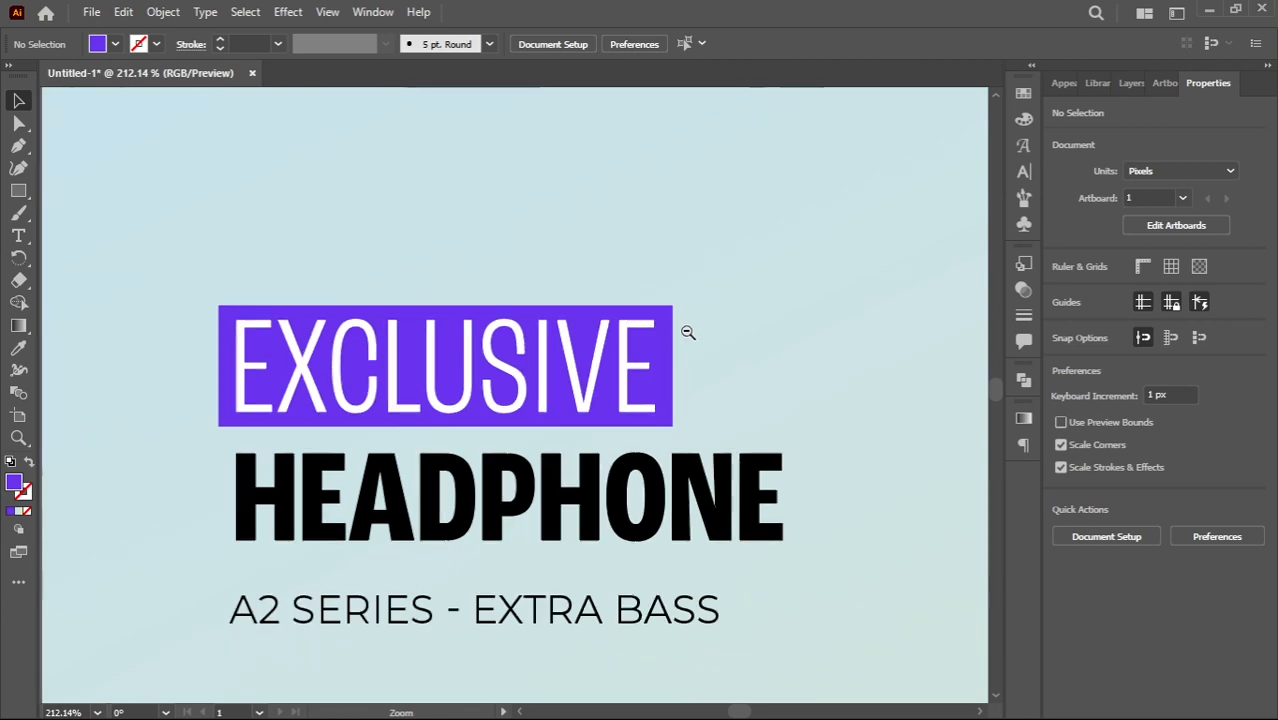
# Step: Draw a right-pointing chevron above the headline with the Pen tool, using no fill and a round-capped purple 8 pt stroke
pyautogui.moveTo(699, 352); pyautogui.dragTo(487, 312)
pyautogui.moveTo(530, 350); pyautogui.dragTo(469, 368)
pyautogui.moveTo(548, 348); pyautogui.dragTo(510, 372)
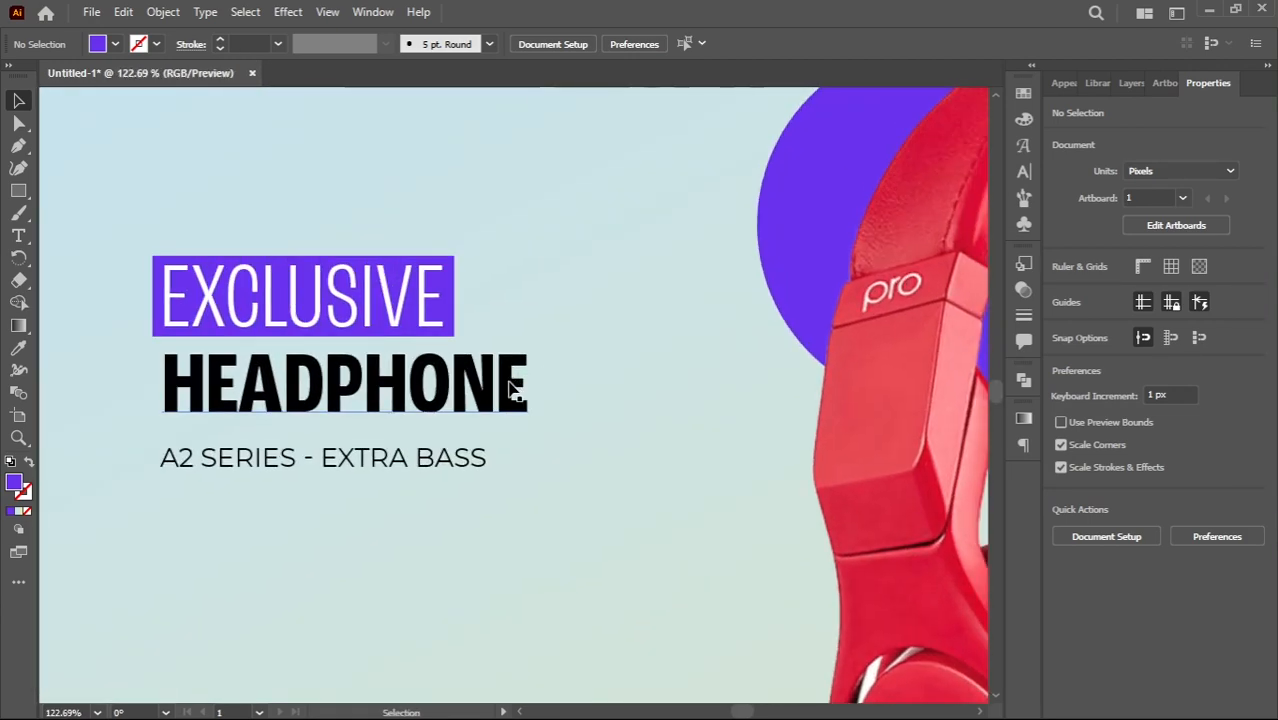
pyautogui.press('p')
pyautogui.hotkey('shift', 'x')
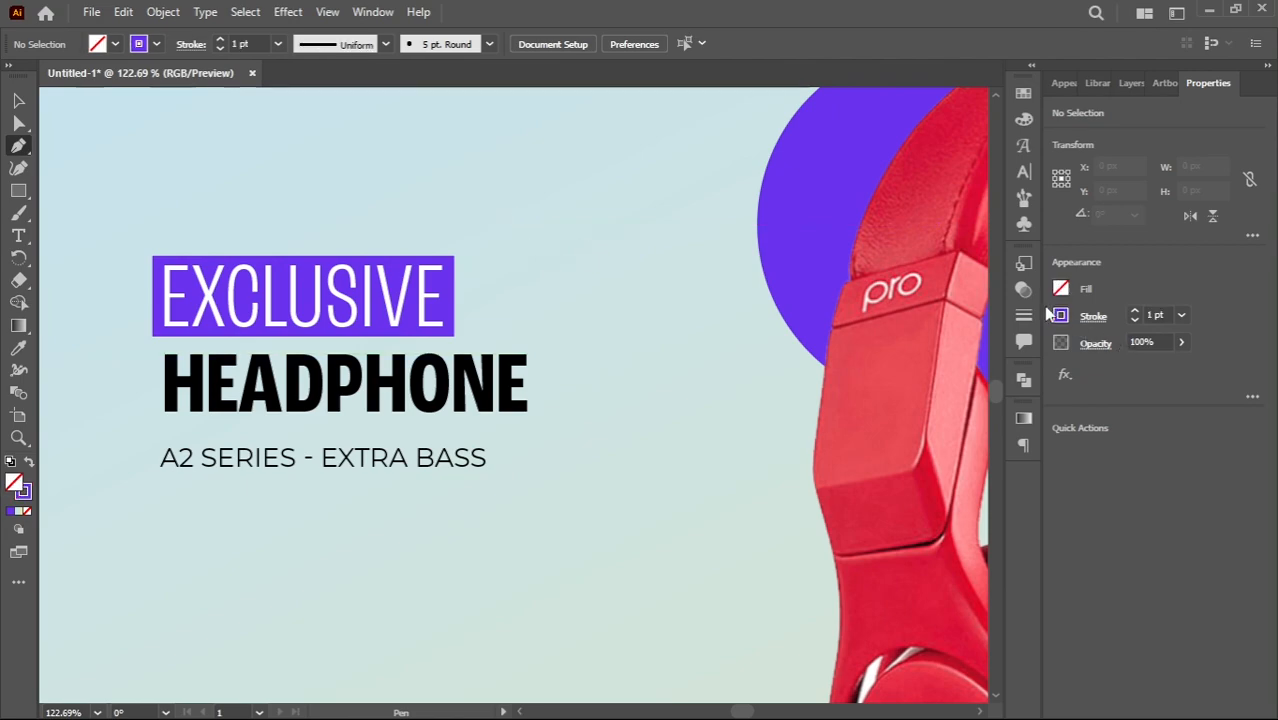
pyautogui.click(1061, 315)
pyautogui.click(1093, 316)
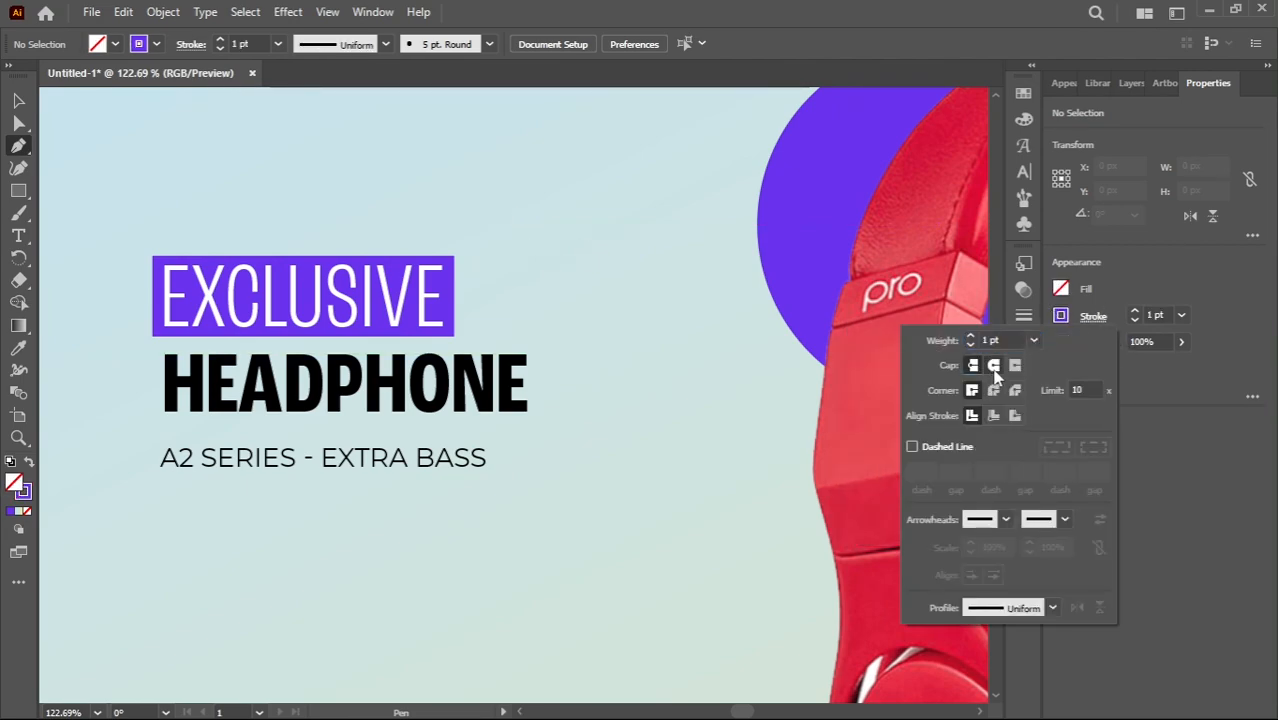
pyautogui.click(564, 189)
pyautogui.click(517, 151)
pyautogui.click(565, 200)
pyautogui.click(515, 253)
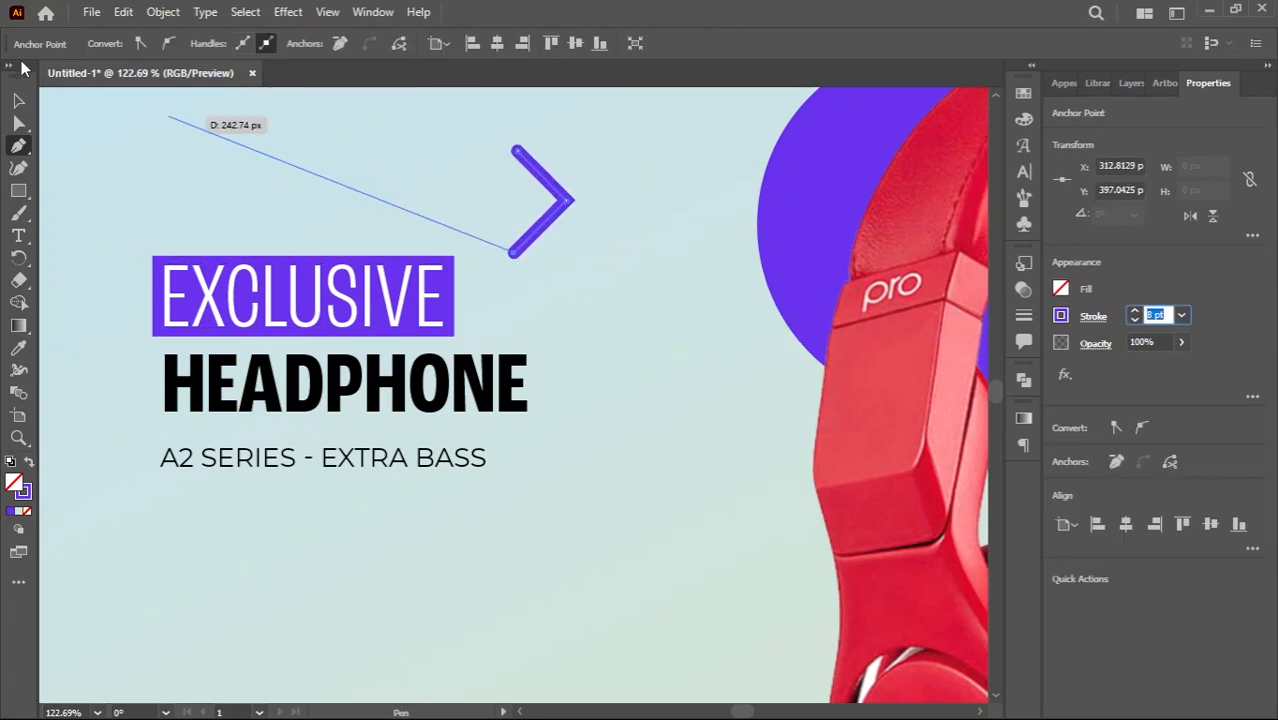
# Step: Scale the chevron down to about 25 by 49 px and place it right beside the EXCLUSIVE box, vertically centered on it
pyautogui.press('v')
pyautogui.click(345, 197)
pyautogui.click(553, 220)
pyautogui.moveTo(541, 151)
pyautogui.mouseDown()
pyautogui.moveTo(531, 229)
pyautogui.moveTo(549, 195)
pyautogui.mouseUp()
pyautogui.moveTo(534, 244)
pyautogui.mouseDown()
pyautogui.moveTo(499, 295)
pyautogui.moveTo(502, 281)
pyautogui.moveTo(523, 294)
pyautogui.mouseUp()
pyautogui.click(554, 277)
pyautogui.click(504, 291)
pyautogui.keyDown('shift'); pyautogui.click(436, 296); pyautogui.keyUp('shift')
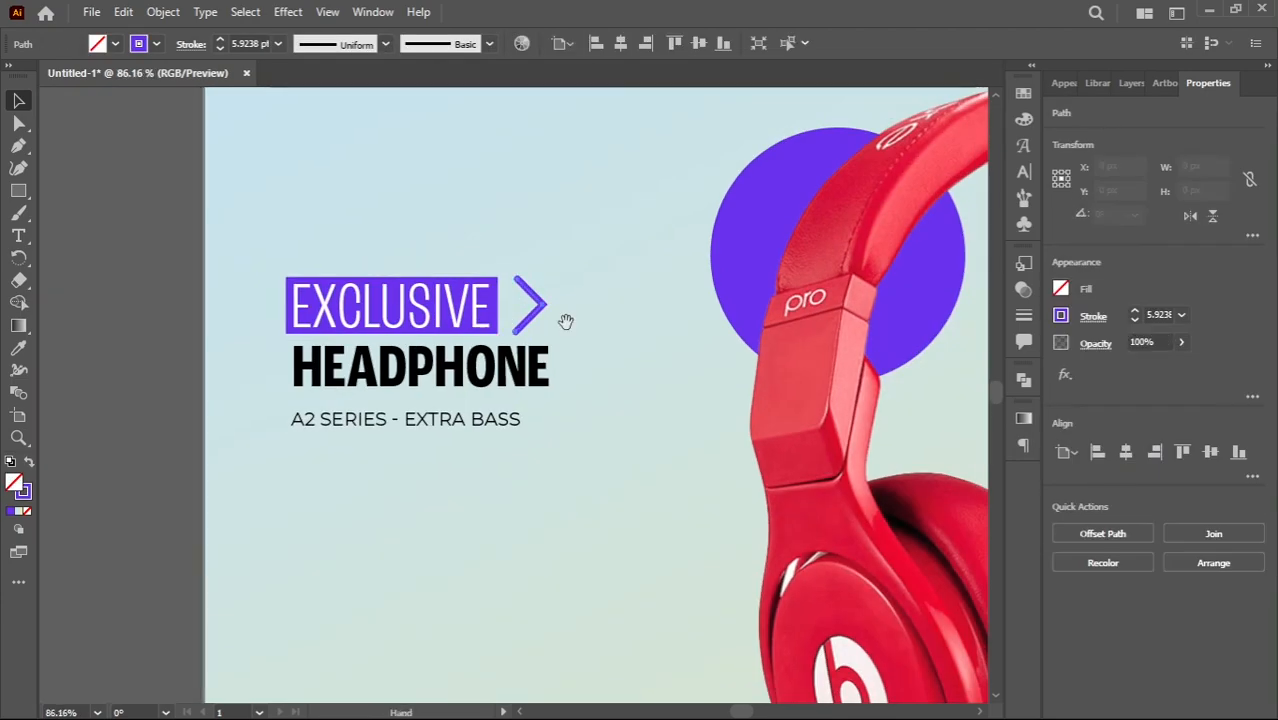
pyautogui.scroll(-3, 513, 400)
# Step: Recolor the chevron's stroke to magenta D10CC4
pyautogui.click(1061, 315)
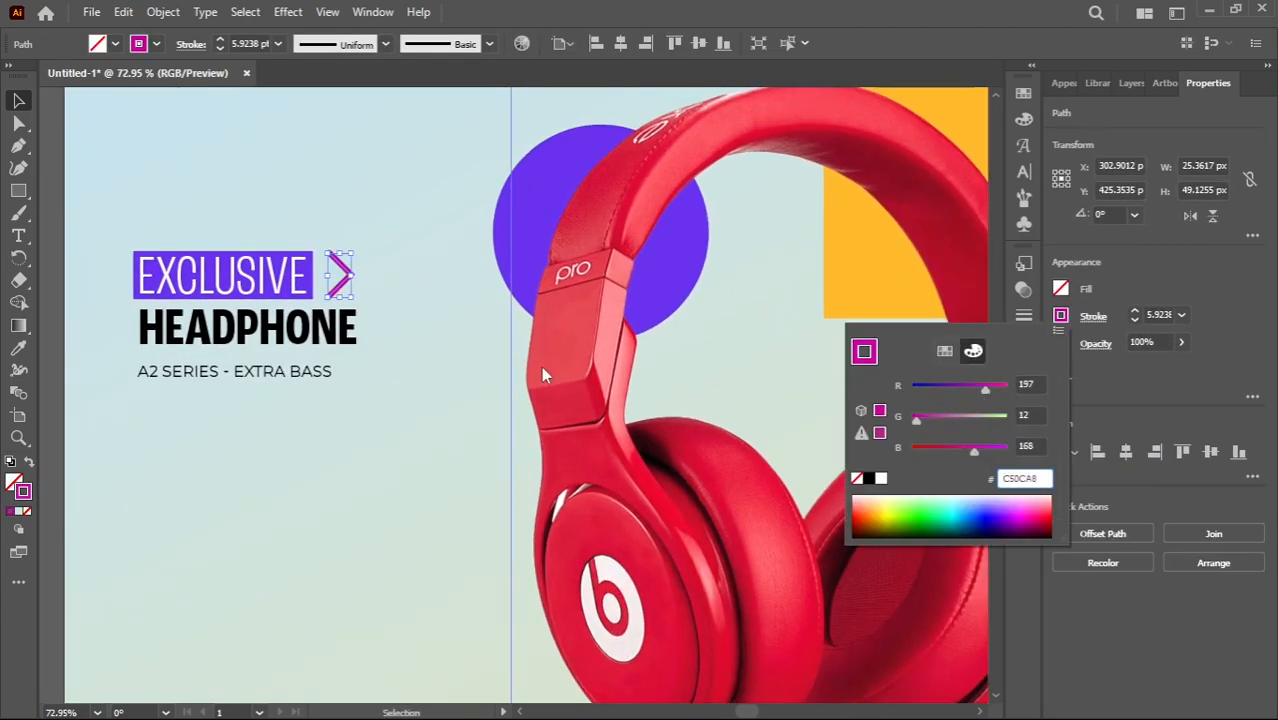
pyautogui.click(612, 392)
pyautogui.scroll(-1, 595, 397)
pyautogui.scroll(4, 375, 415)
pyautogui.click(368, 342)
pyautogui.click(1023, 119)
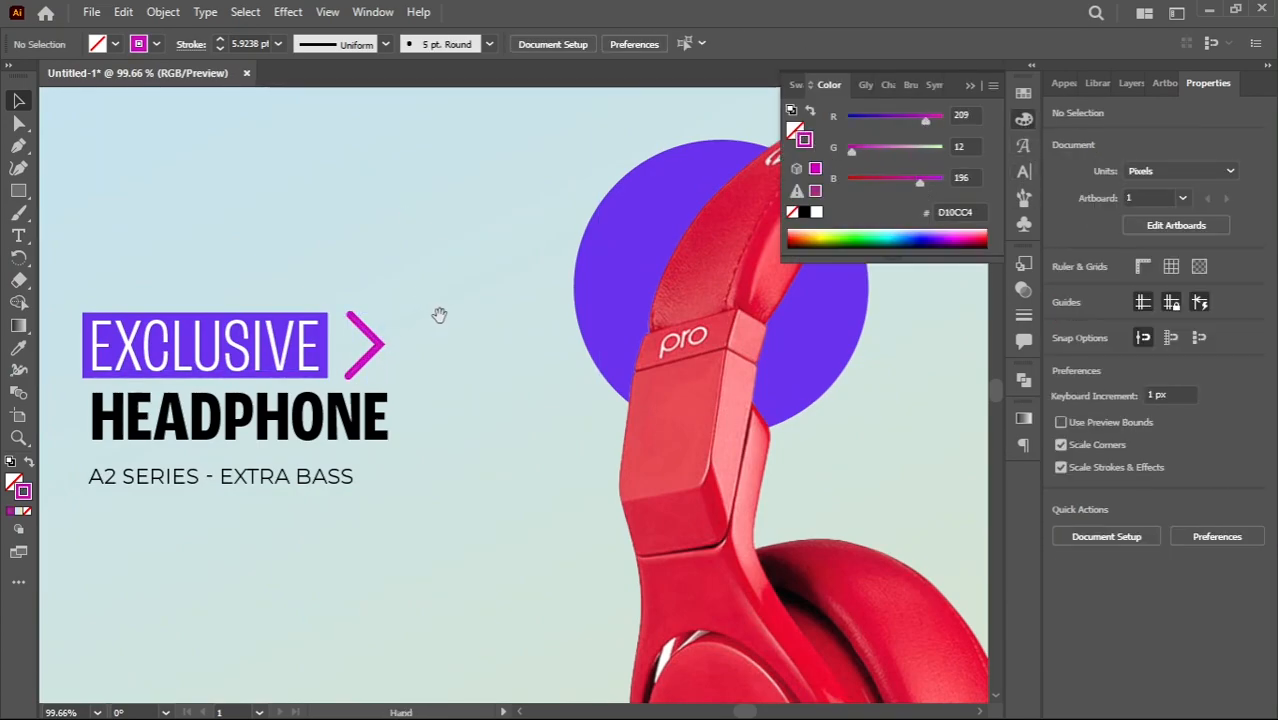
# Step: Draw an L-shaped magenta corner bracket and place it at the lower-right end of the HEADPHONE line
pyautogui.moveTo(437, 317); pyautogui.dragTo(562, 251)
pyautogui.press('p')
pyautogui.click(521, 343)
pyautogui.click(521, 395)
pyautogui.click(492, 395)
pyautogui.press('v')
pyautogui.click(503, 420)
pyautogui.moveTo(503, 404); pyautogui.dragTo(613, 437)
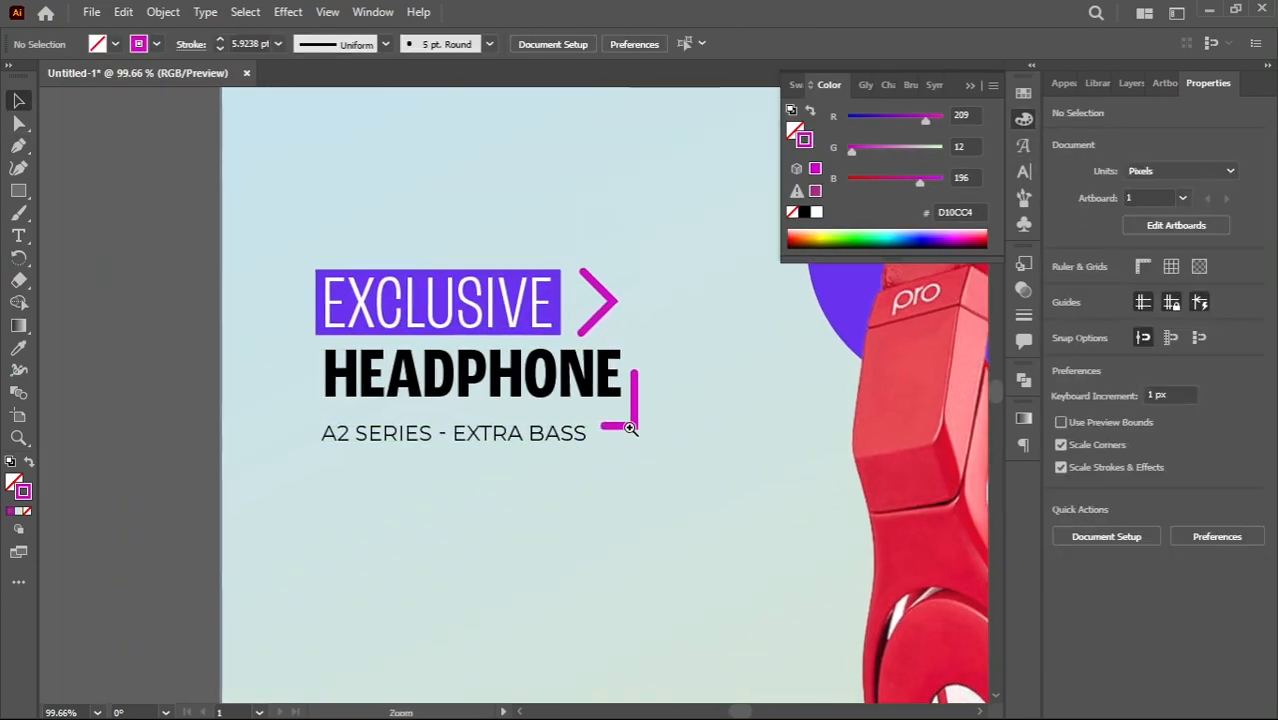
# Step: Move the A2 SERIES line closer to HEADPHONE and trim the purple box more tightly around EXCLUSIVE
pyautogui.moveTo(560, 405); pyautogui.dragTo(625, 410)
pyautogui.moveTo(563, 440); pyautogui.dragTo(563, 422)
pyautogui.click(385, 357)
pyautogui.click(207, 280)
pyautogui.moveTo(201, 206); pyautogui.dragTo(206, 209)
pyautogui.click(478, 488)
pyautogui.moveTo(478, 488); pyautogui.dragTo(468, 486)
pyautogui.moveTo(450, 371); pyautogui.dragTo(450, 359)
# Step: Line up the left edges of the headline lines and close the gap above the A2 SERIES line
pyautogui.keyDown('shift'); pyautogui.click(359, 273); pyautogui.keyUp('shift')
pyautogui.click(359, 273)
pyautogui.click(493, 44)
pyautogui.click(412, 432)
pyautogui.keyDown('shift'); pyautogui.click(412, 333); pyautogui.keyUp('shift')
pyautogui.click(472, 508)
pyautogui.moveTo(489, 438); pyautogui.dragTo(494, 424)
# Step: Scale down the magenta chevron beside the EXCLUSIVE box
pyautogui.click(610, 286)
pyautogui.moveTo(634, 308); pyautogui.dragTo(600, 277)
pyautogui.click(664, 306)
# Step: Adjust the corner bracket's anchor points so it wraps HEADPHONE's lower-right corner, level with the A2 SERIES line
pyautogui.click(671, 360)
pyautogui.click(663, 379)
pyautogui.press('a')
pyautogui.click(661, 362)
pyautogui.moveTo(661, 362); pyautogui.dragTo(660, 349)
pyautogui.moveTo(620, 434); pyautogui.dragTo(619, 414)
pyautogui.click(632, 459)
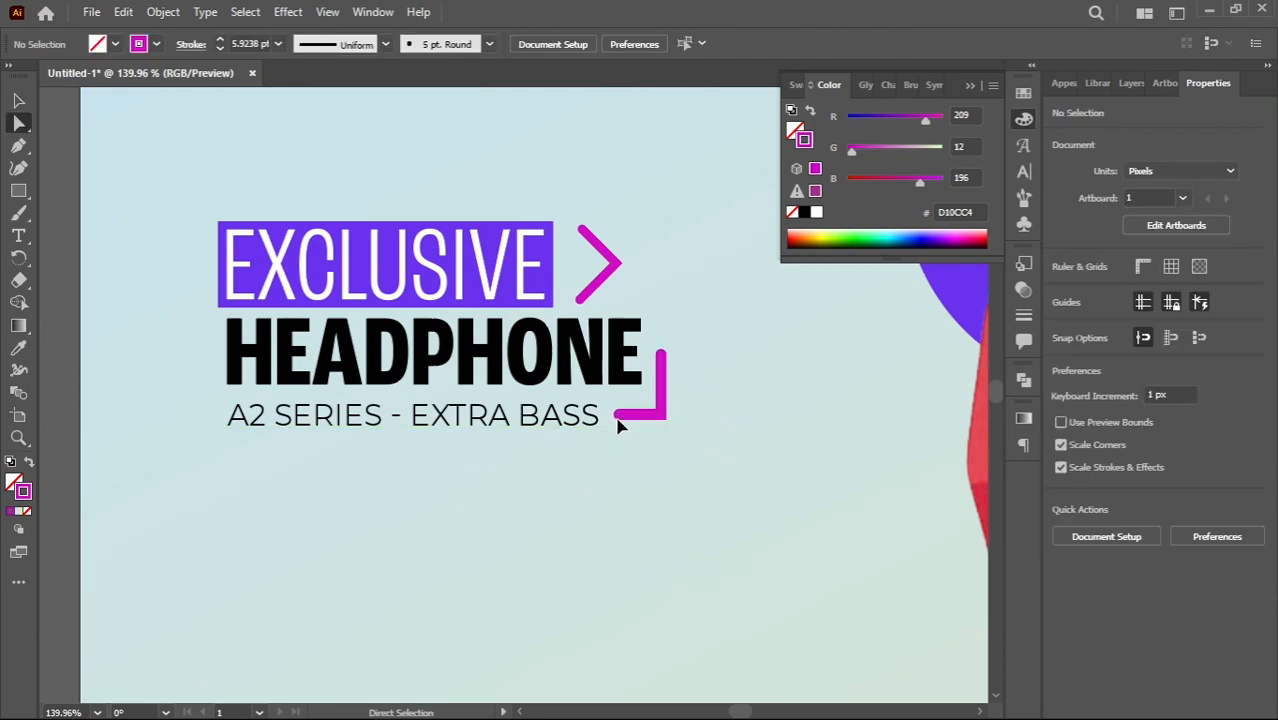
pyautogui.click(618, 415)
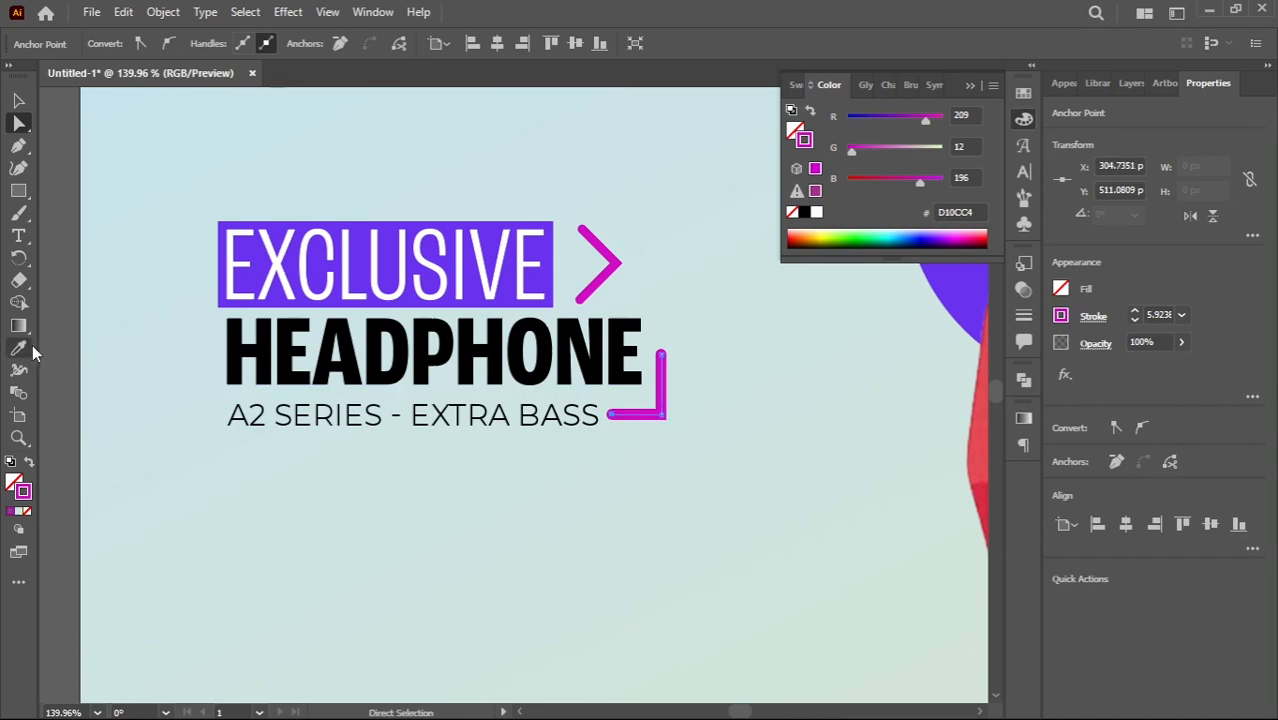
pyautogui.press('v')
pyautogui.click(722, 430)
# Step: Shorten the bracket's horizontal arm so it clears the end of the A2 SERIES line
pyautogui.moveTo(676, 460); pyautogui.dragTo(652, 463)
pyautogui.click(568, 426)
pyautogui.click(1023, 171)
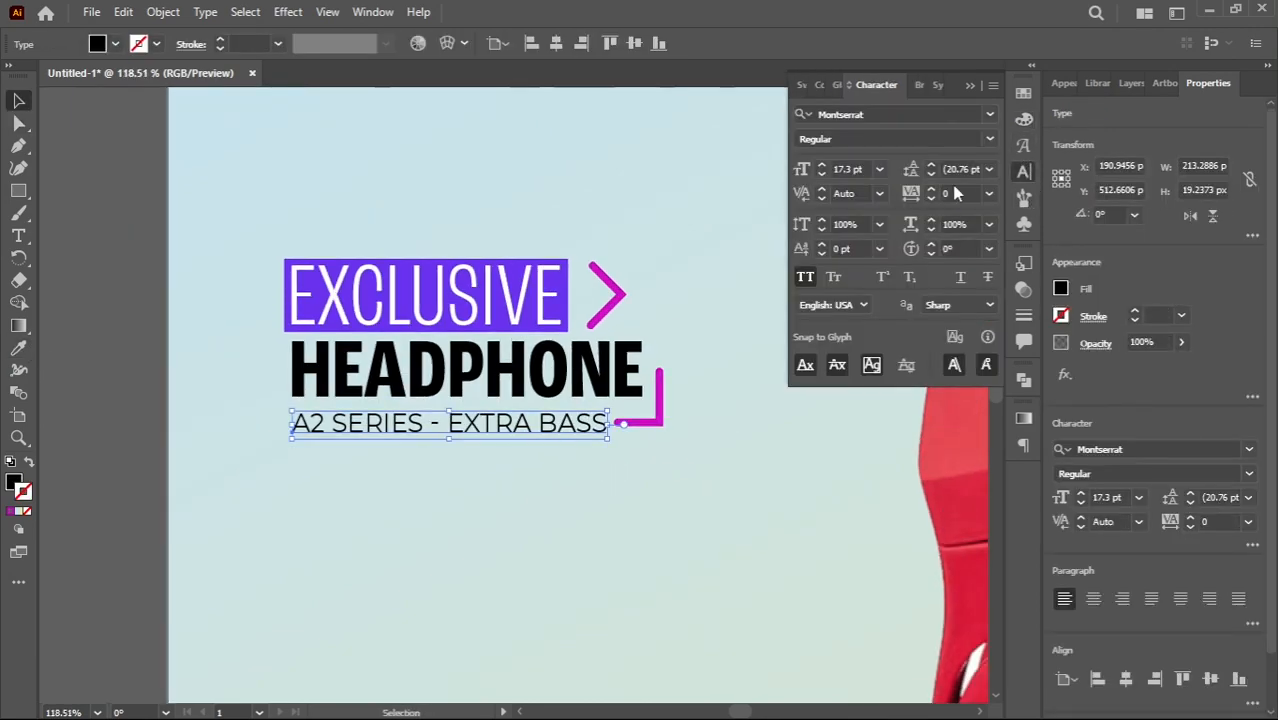
pyautogui.click(630, 474)
pyautogui.press('a')
pyautogui.moveTo(598, 432); pyautogui.dragTo(627, 432)
pyautogui.press('v')
pyautogui.click(684, 496)
# Step: Select all the headline lines with the purple box, chevron and bracket, and group them
pyautogui.moveTo(732, 477); pyautogui.dragTo(595, 487)
pyautogui.moveTo(684, 512); pyautogui.dragTo(374, 379)
pyautogui.moveTo(452, 374); pyautogui.dragTo(325, 268)
pyautogui.moveTo(538, 458); pyautogui.dragTo(460, 431)
pyautogui.moveTo(346, 316); pyautogui.dragTo(437, 362)
pyautogui.hotkey('ctrl', 'g')
# Step: Enlarge the headline group and place it in the empty area beside the headphones
pyautogui.click(425, 448)
pyautogui.moveTo(427, 448); pyautogui.dragTo(405, 446)
pyautogui.moveTo(405, 446); pyautogui.dragTo(419, 487)
# Step: Select the headphones with the colored shapes, scale them down together and position them on the artboard's right half
pyautogui.moveTo(764, 222); pyautogui.dragTo(470, 394)
pyautogui.moveTo(441, 585); pyautogui.dragTo(485, 528)
pyautogui.moveTo(630, 490); pyautogui.dragTo(613, 534)
pyautogui.moveTo(613, 244); pyautogui.dragTo(616, 214)
pyautogui.moveTo(614, 560); pyautogui.dragTo(618, 575)
pyautogui.click(757, 447)
# Step: Shrink the yellow quarter circle slightly, then resize and nudge the purple circle behind the left side of the headband
pyautogui.click(727, 300)
pyautogui.moveTo(765, 214); pyautogui.dragTo(751, 220)
pyautogui.click(549, 336)
pyautogui.moveTo(568, 373); pyautogui.dragTo(563, 358)
pyautogui.hotkey('shift', 'Up')
pyautogui.hotkey('shift', 'Right')
pyautogui.press('Up')
pyautogui.press('Up')
pyautogui.press('Up')
pyautogui.press('Left')
# Step: Group the headphones with the purple and yellow shapes and shift the group slightly left
pyautogui.click(747, 272)
pyautogui.moveTo(747, 272); pyautogui.dragTo(540, 440)
pyautogui.moveTo(561, 511); pyautogui.dragTo(581, 514)
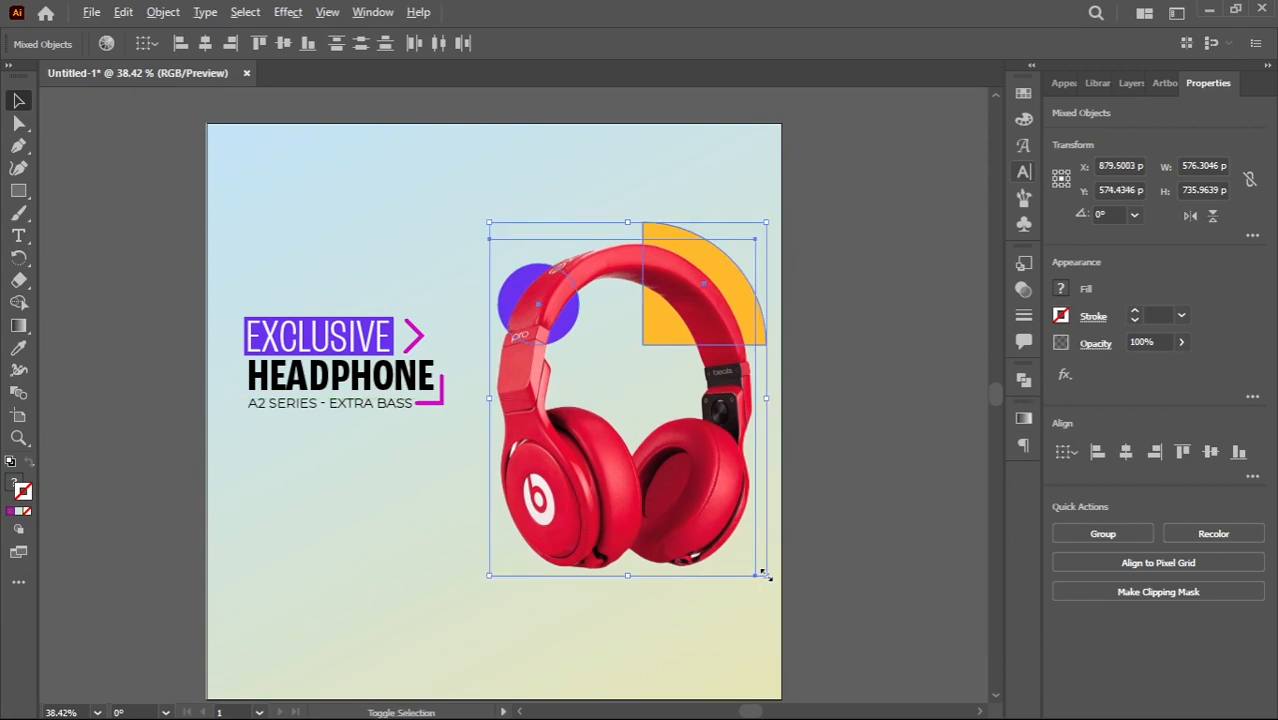
pyautogui.hotkey('ctrl', 'g')
pyautogui.moveTo(700, 560); pyautogui.dragTo(689, 562)
# Step: Move the headline group up and enlarge it to about 463 by 232 px
pyautogui.moveTo(357, 391); pyautogui.dragTo(361, 366)
pyautogui.click(372, 428)
pyautogui.click(405, 378)
pyautogui.moveTo(450, 389); pyautogui.dragTo(467, 400)
pyautogui.moveTo(249, 285); pyautogui.dragTo(245, 278)
# Step: Fine-tune the headline group's position beside the headphones by shifting it slightly left and nudging it down
pyautogui.moveTo(362, 359); pyautogui.dragTo(354, 362)
pyautogui.press('Down')
pyautogui.press('Down')
pyautogui.press('Down')
pyautogui.press('Down')
pyautogui.press('Down')
pyautogui.press('Down')
pyautogui.press('Down')
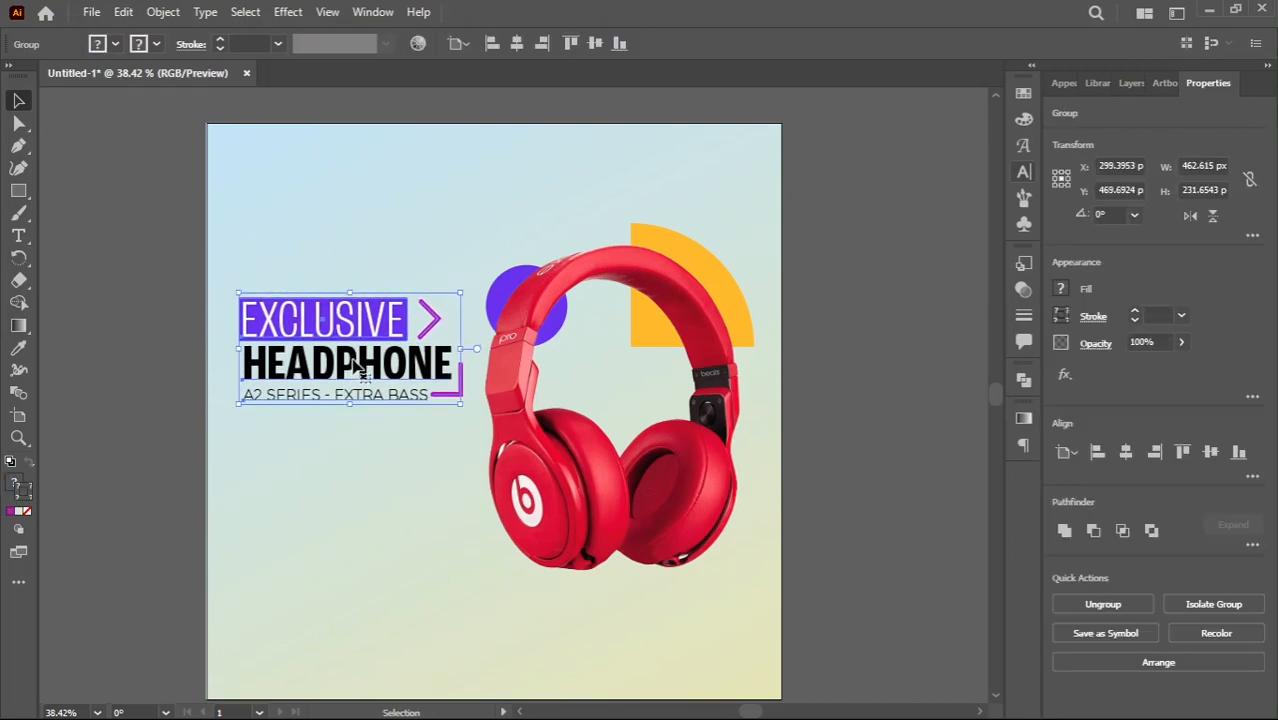
# Step: Add the text "25%" below the headline group and enlarge it to about 84 pt
pyautogui.click(362, 490)
pyautogui.keyDown('ctrl'); pyautogui.click(360, 497); pyautogui.keyUp('ctrl')
pyautogui.press('t')
pyautogui.click(365, 448)
pyautogui.write('25')
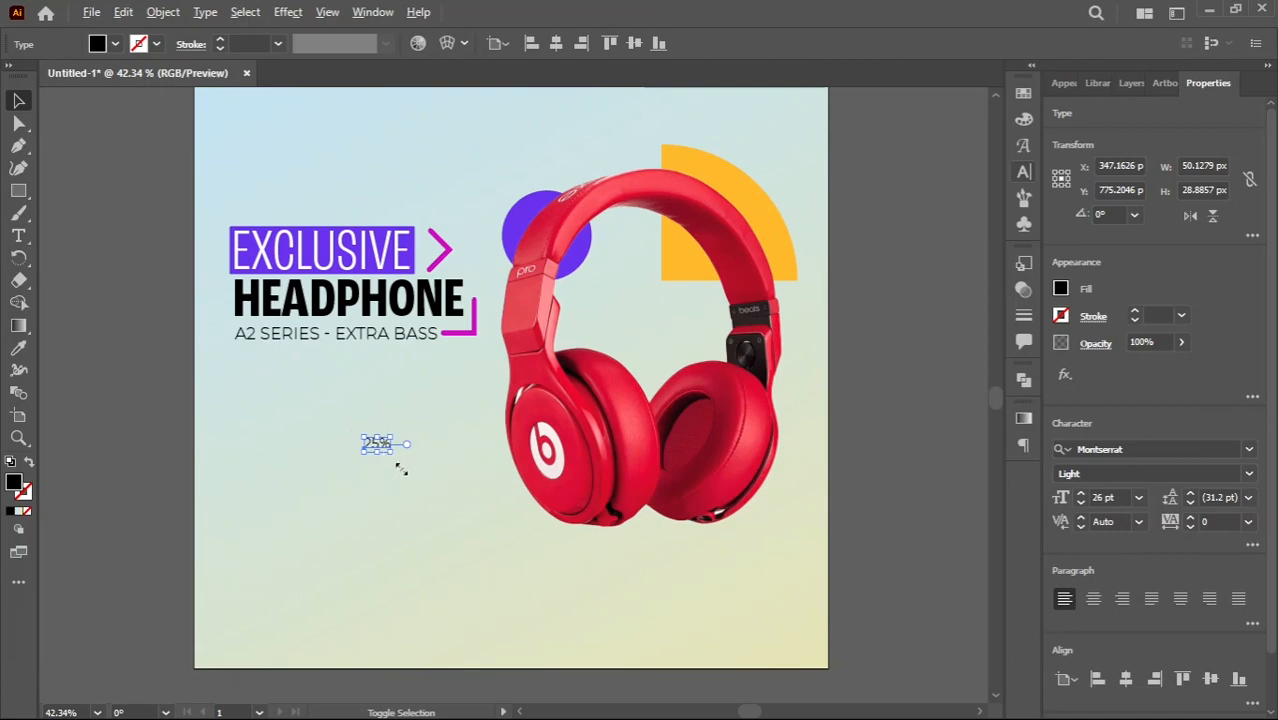
pyautogui.moveTo(401, 469); pyautogui.dragTo(421, 471)
# Step: Set the digits "25" to Montserrat SemiBold and reduce the size of the light percent sign
pyautogui.click(402, 499)
pyautogui.scroll(1, 388, 484)
pyautogui.click(421, 446)
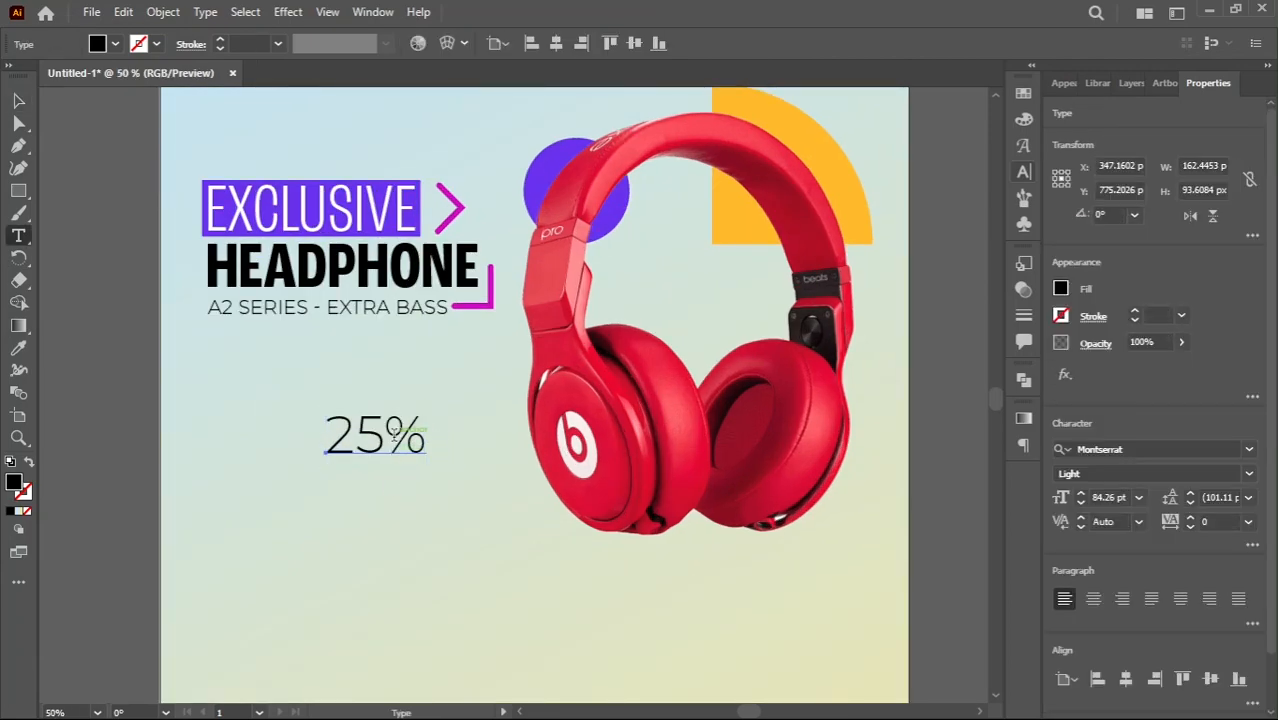
pyautogui.click(1023, 172)
pyautogui.scroll(-1, 840, 146)
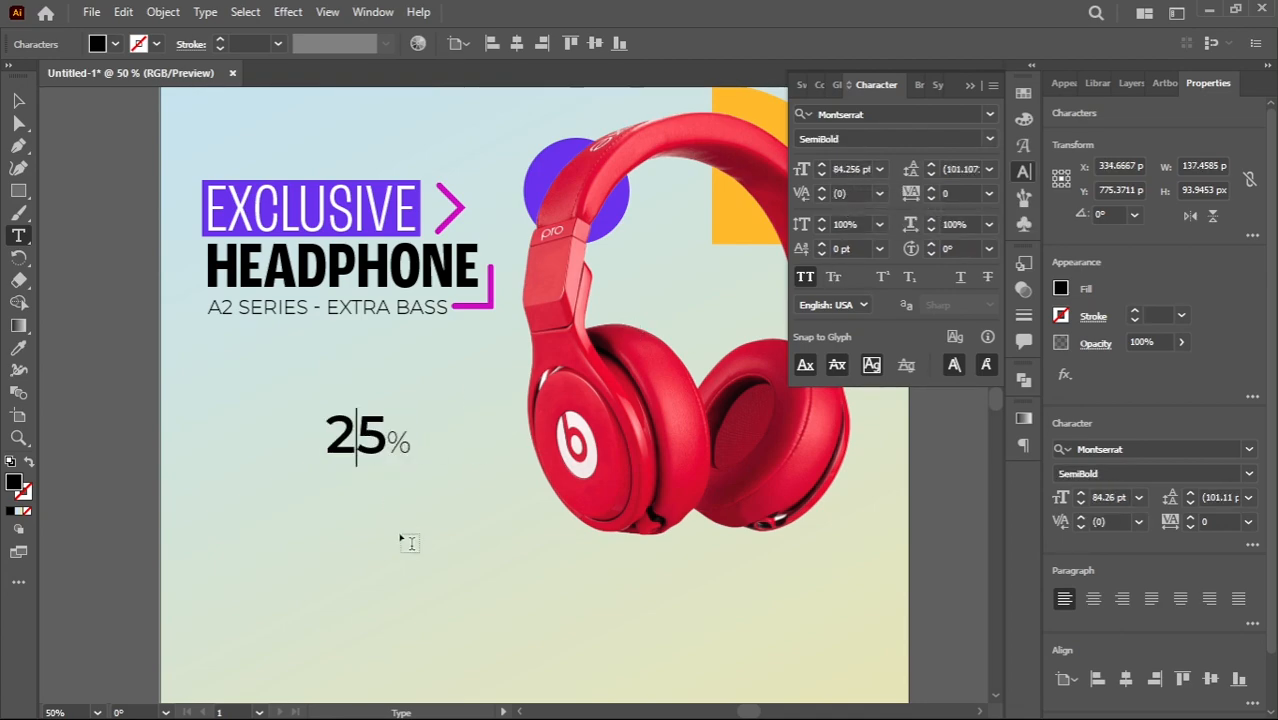
# Step: Enlarge the 25% text to about 107 pt in line with the headline's left edge and place a copy directly below
pyautogui.moveTo(412, 466); pyautogui.dragTo(293, 492)
pyautogui.click(302, 554)
pyautogui.press('Escape')
pyautogui.click(334, 542)
# Step: Replace the lower copy's text with "OFF" and scale it to about 83 pt to match the width of 25%
pyautogui.doubleClick(262, 491)
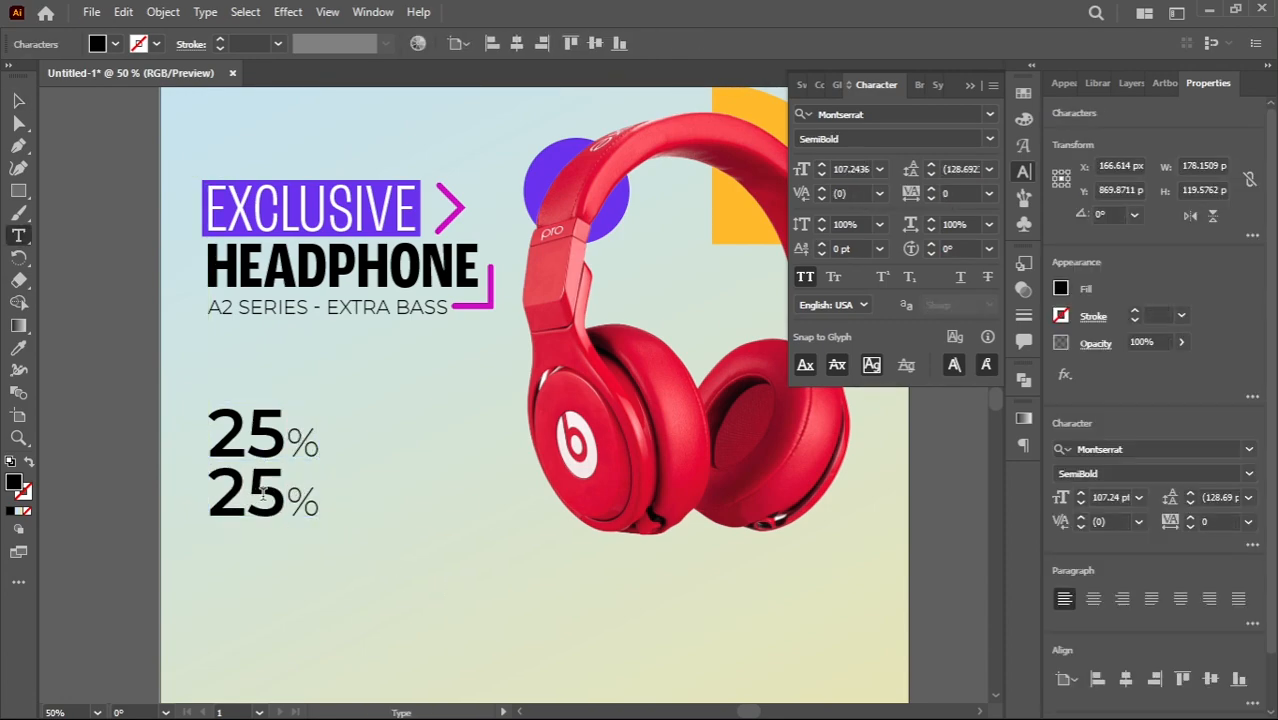
pyautogui.hotkey('ctrl', 'a')
pyautogui.write('OFF')
pyautogui.press('Escape')
pyautogui.moveTo(293, 475)
pyautogui.mouseDown()
pyautogui.moveTo(321, 484)
pyautogui.moveTo(294, 494)
pyautogui.mouseUp()
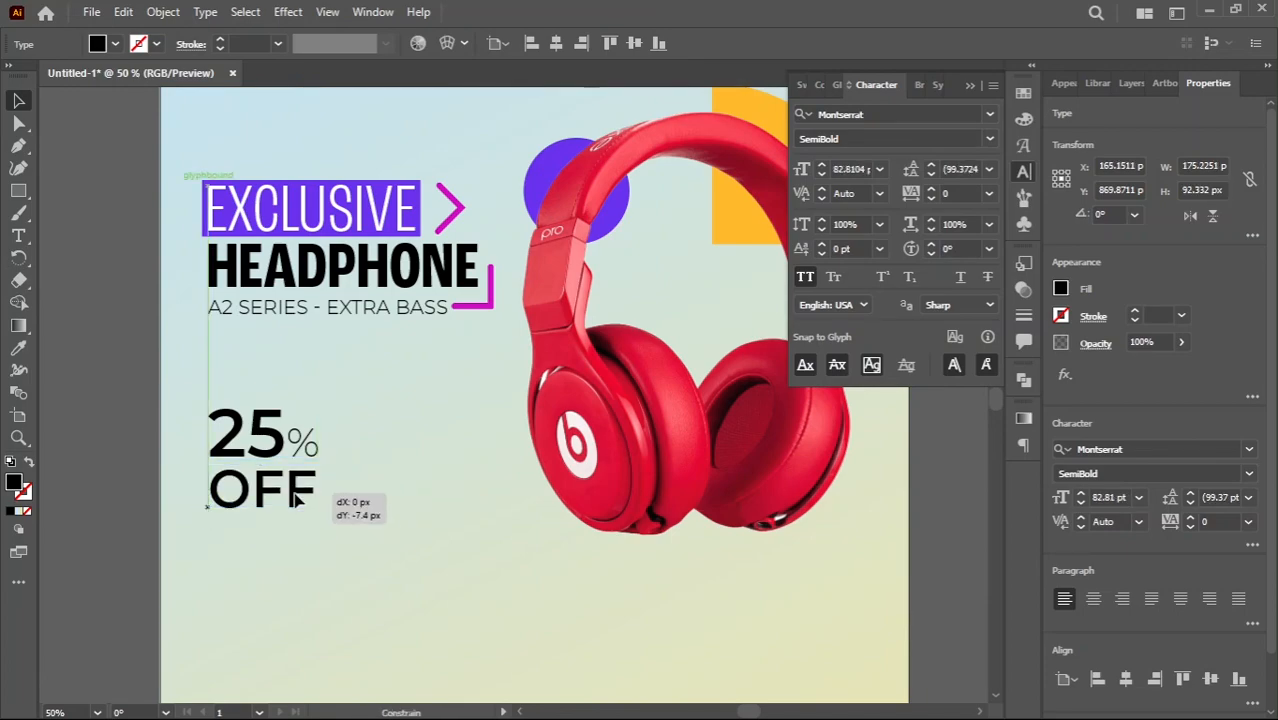
# Step: Color the OFF text purple to match the headline's highlight block
pyautogui.click(370, 479)
pyautogui.moveTo(370, 479); pyautogui.dragTo(390, 480)
pyautogui.moveTo(325, 530); pyautogui.dragTo(440, 527)
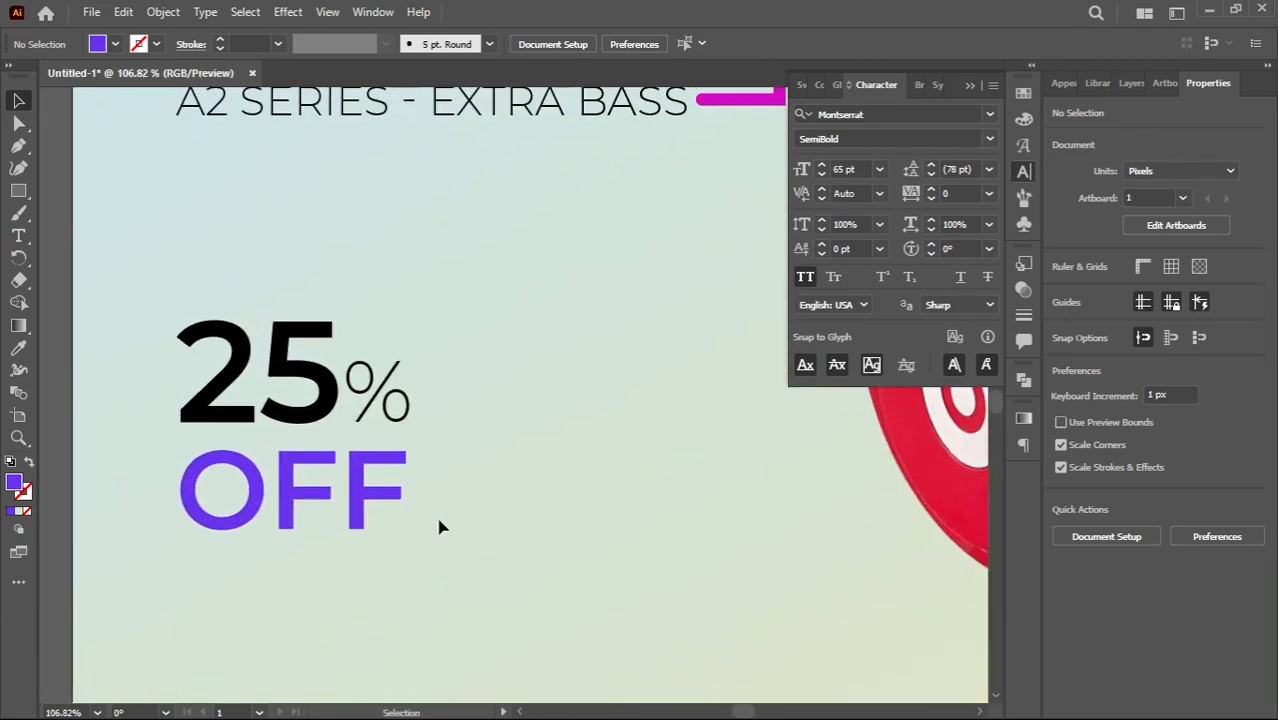
# Step: Add the black SemiBold text "ONLY THIS WEEK" on three lines beside OFF
pyautogui.click(450, 465)
pyautogui.write('ONLY THIS W')
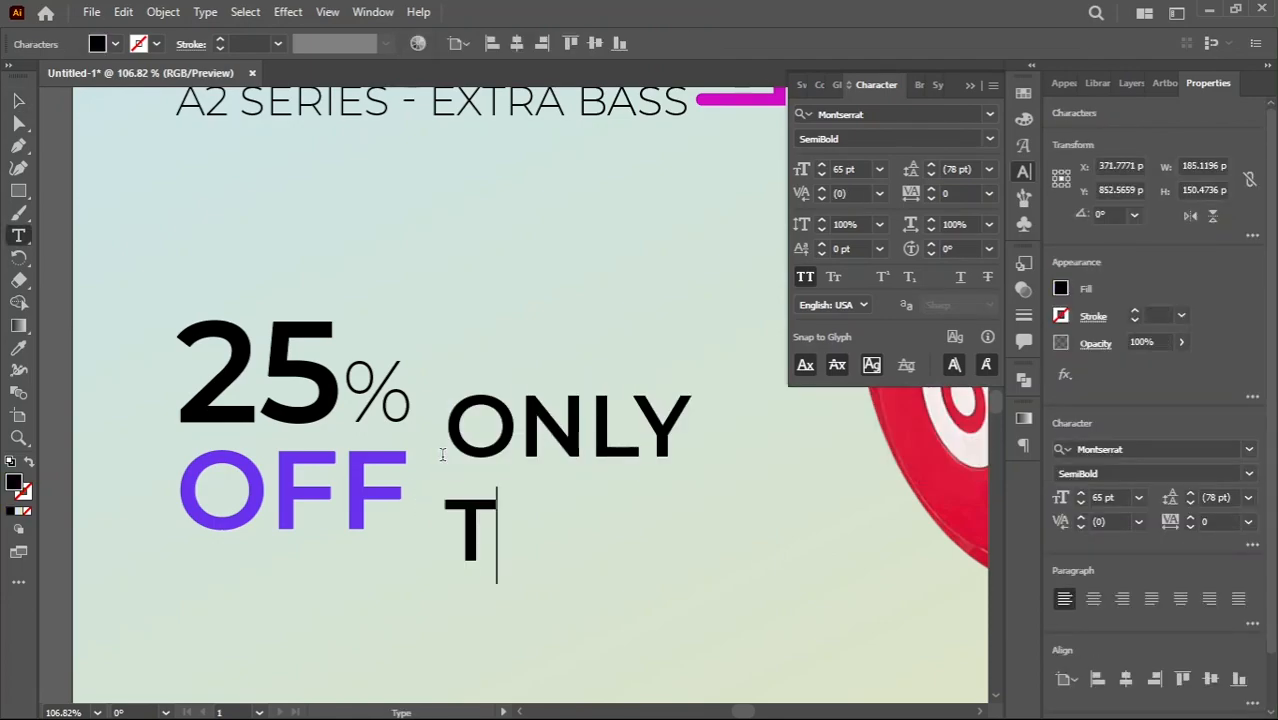
pyautogui.write('EEK')
pyautogui.press('Escape')
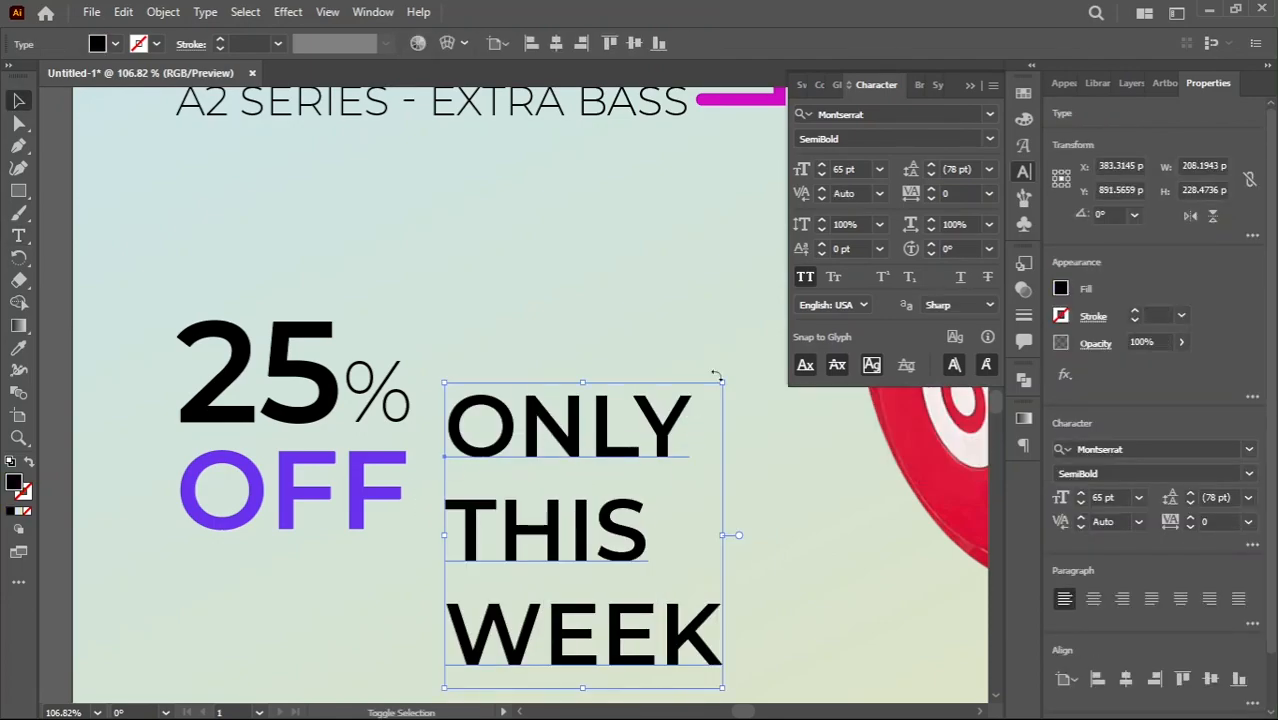
# Step: Shrink the ONLY THIS WEEK text to the height of OFF and place it just to the right of it
pyautogui.moveTo(733, 381); pyautogui.dragTo(637, 475)
pyautogui.moveTo(564, 524); pyautogui.dragTo(474, 495)
pyautogui.moveTo(476, 443); pyautogui.dragTo(476, 451)
pyautogui.moveTo(479, 546); pyautogui.dragTo(416, 511)
pyautogui.scroll(2, 368, 489)
pyautogui.moveTo(483, 446); pyautogui.dragTo(484, 439)
pyautogui.moveTo(515, 570); pyautogui.dragTo(528, 584)
pyautogui.moveTo(494, 559); pyautogui.dragTo(622, 567)
pyautogui.click(706, 580)
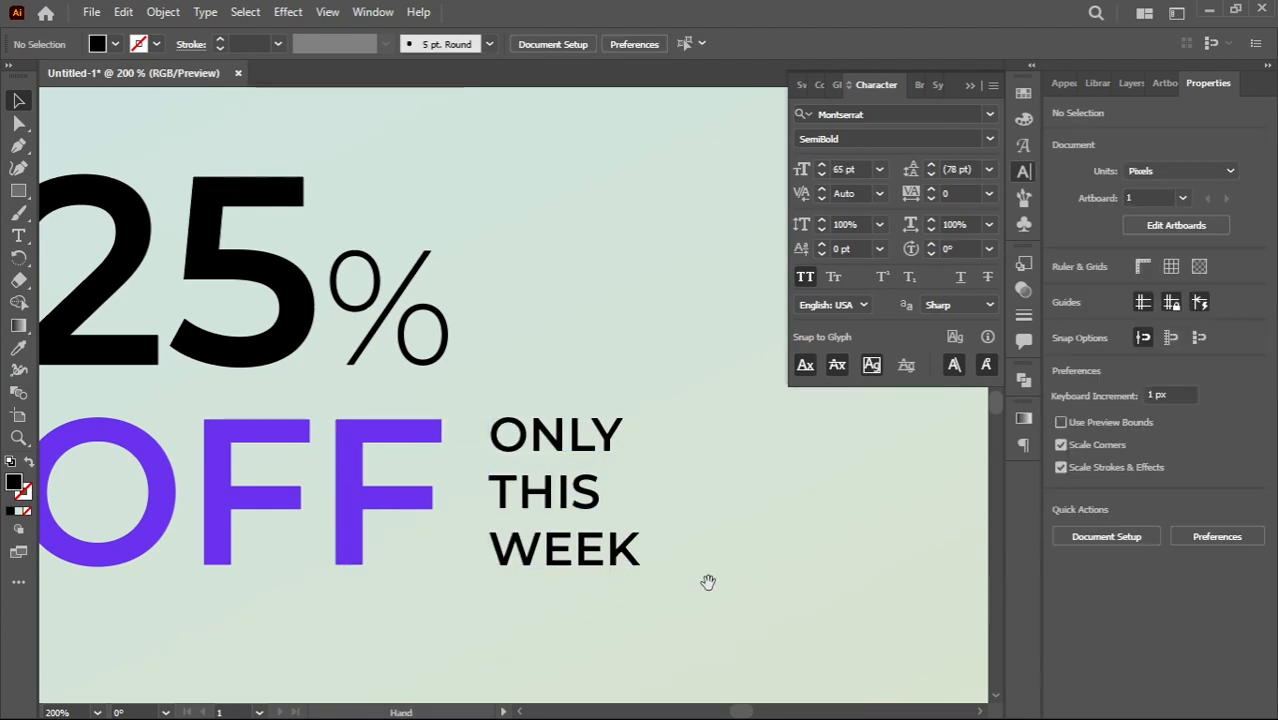
pyautogui.moveTo(706, 580); pyautogui.dragTo(596, 558)
pyautogui.moveTo(596, 558); pyautogui.dragTo(539, 531)
pyautogui.moveTo(475, 493)
pyautogui.mouseDown()
pyautogui.moveTo(500, 497)
pyautogui.moveTo(470, 505)
pyautogui.mouseUp()
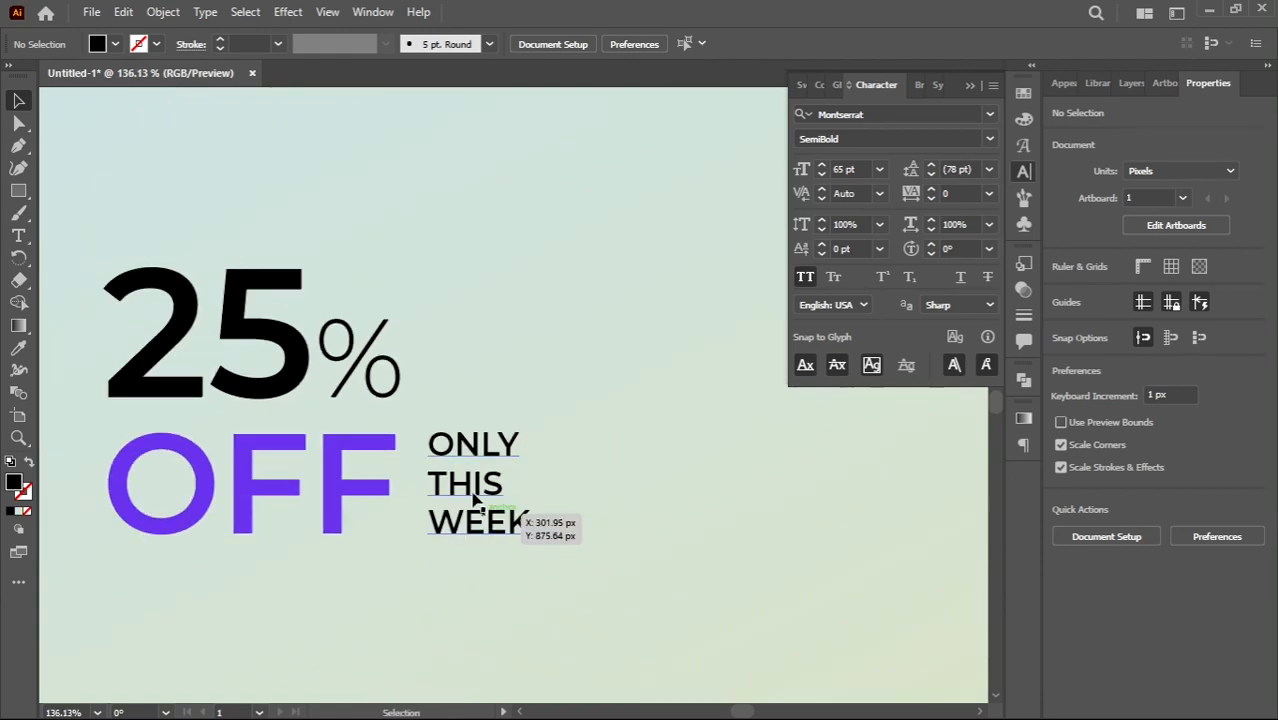
# Step: Draw a rectangle about 54 by 17 px behind the word ONLY and fill it with the headline accent's magenta
pyautogui.press('m')
pyautogui.moveTo(448, 446); pyautogui.dragTo(528, 448)
pyautogui.moveTo(420, 423); pyautogui.dragTo(536, 416)
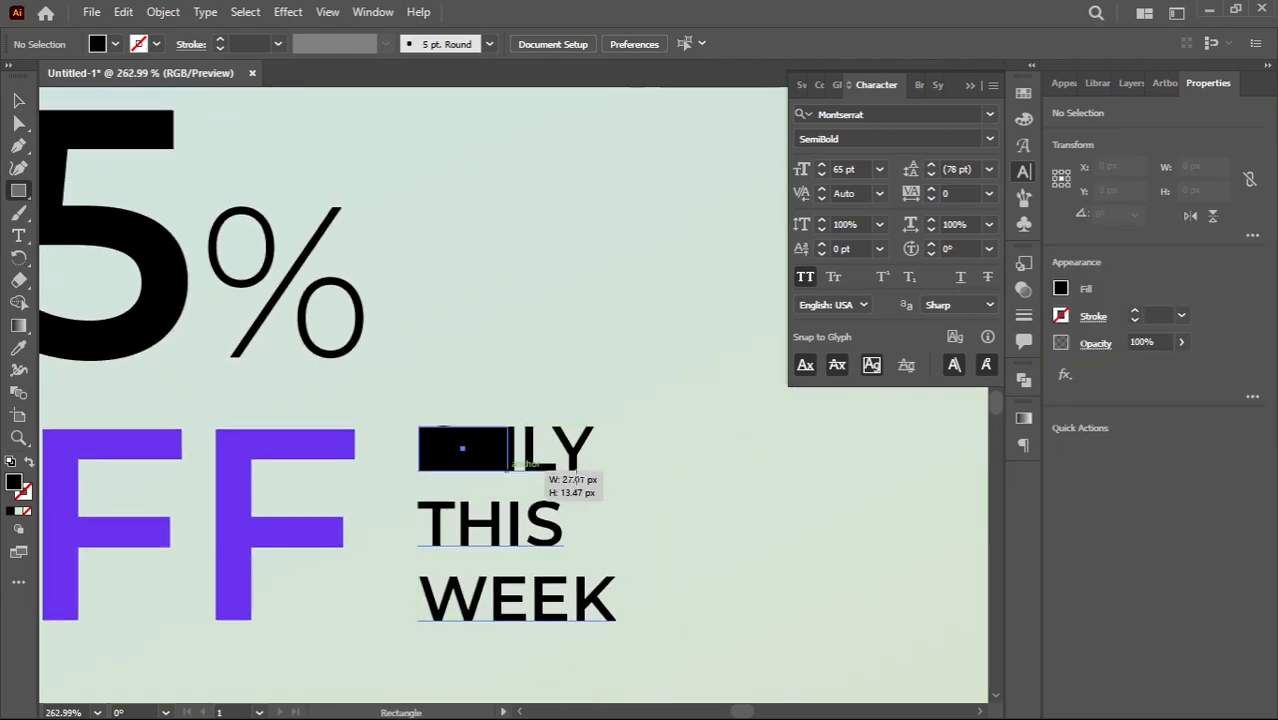
pyautogui.moveTo(540, 466); pyautogui.dragTo(586, 470)
pyautogui.scroll(-4, 601, 419)
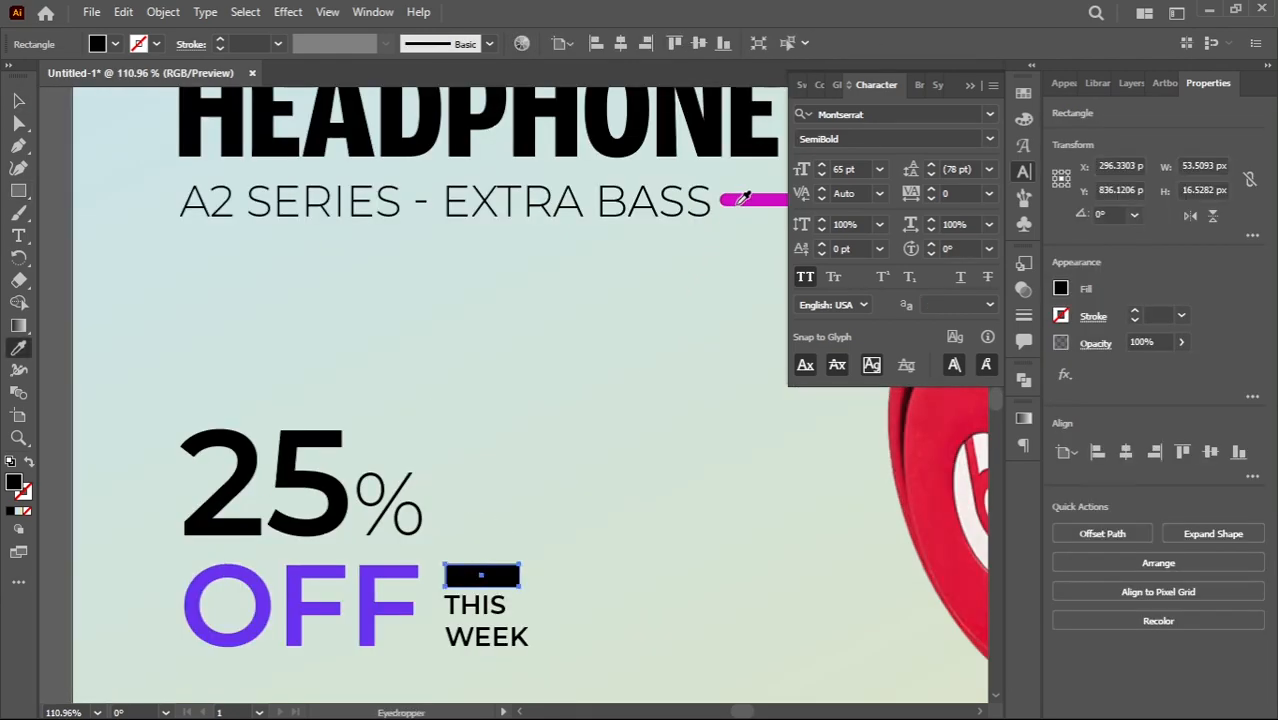
pyautogui.press('v')
pyautogui.moveTo(484, 601); pyautogui.dragTo(685, 580)
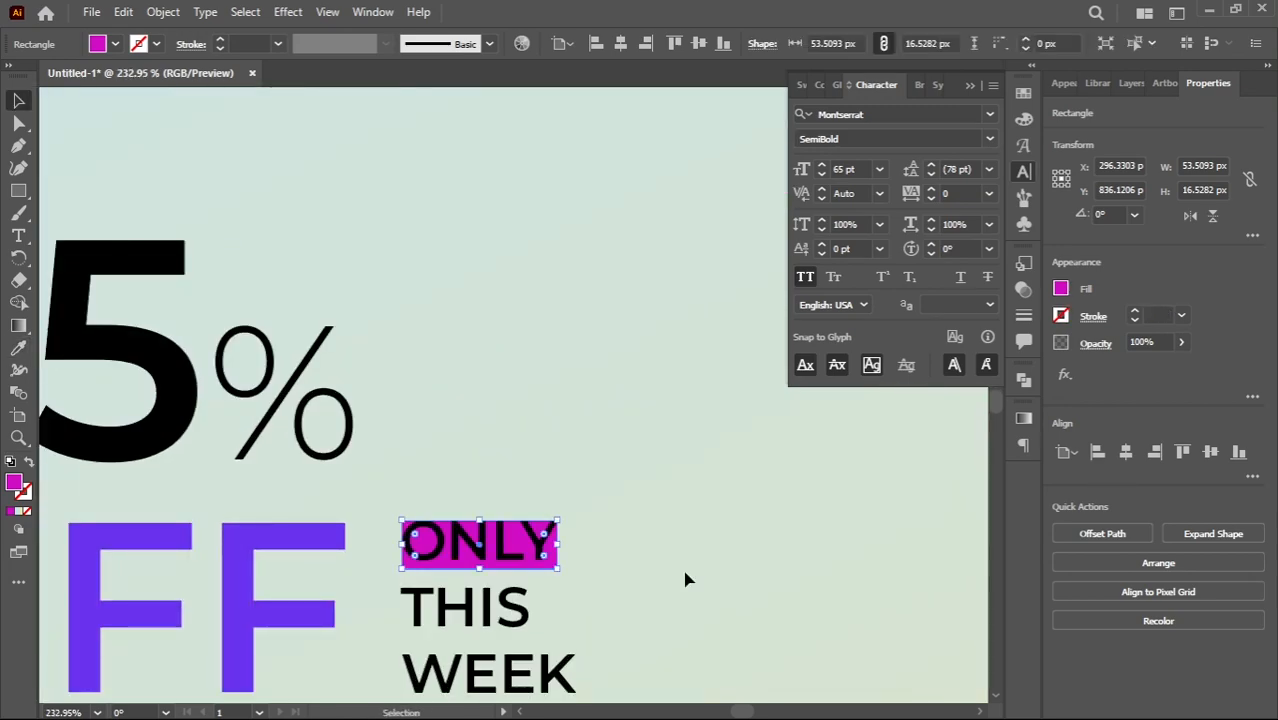
# Step: Change the fill of the ONLY THIS WEEK text to white
pyautogui.moveTo(517, 600); pyautogui.dragTo(637, 592)
pyautogui.click(527, 508)
pyautogui.click(113, 44)
pyautogui.click(41, 77)
pyautogui.click(237, 232)
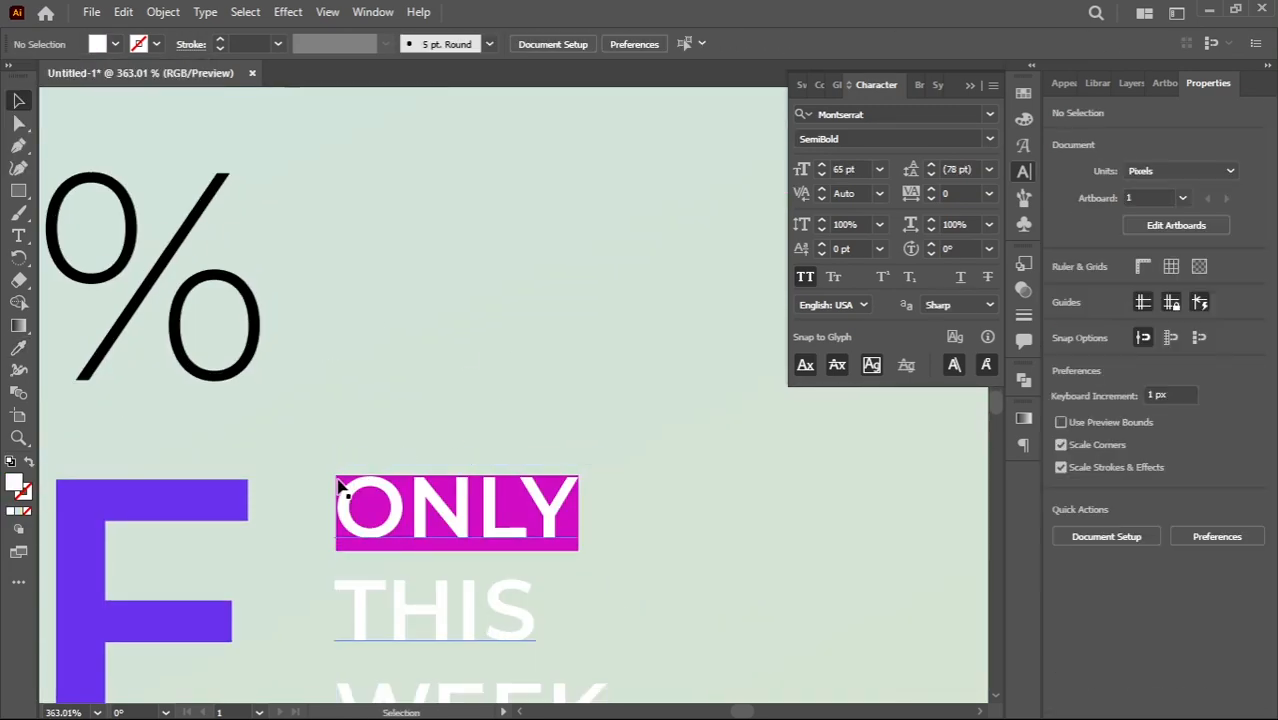
# Step: Enlarge the magenta rectangle evenly around ONLY to about 57 by 19 px
pyautogui.click(532, 532)
pyautogui.click(341, 478)
pyautogui.moveTo(337, 476); pyautogui.dragTo(333, 470)
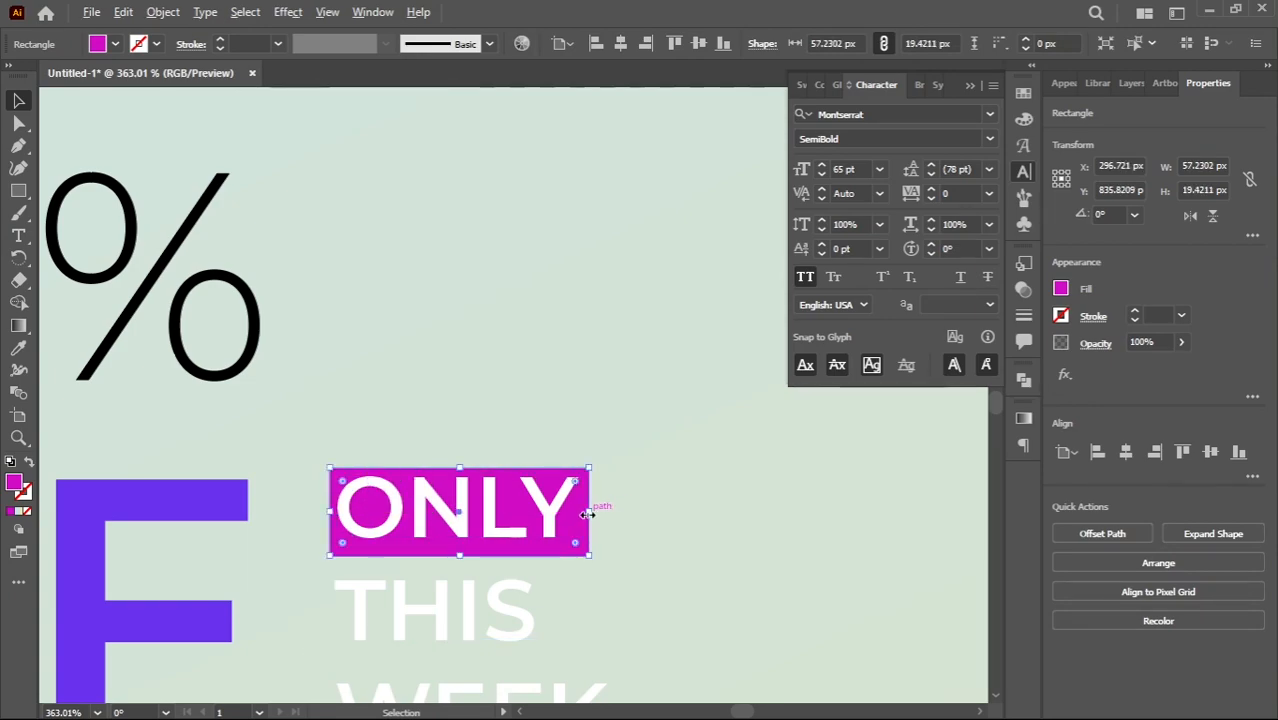
# Step: Duplicate the magenta rectangle down behind THIS and narrow it to fit the word
pyautogui.hotkey('alt', 'Down')
pyautogui.hotkey('shift', 'Down')
pyautogui.hotkey('shift', 'Down')
pyautogui.moveTo(567, 554); pyautogui.dragTo(585, 394)
pyautogui.moveTo(743, 490); pyautogui.dragTo(679, 519)
pyautogui.moveTo(673, 443); pyautogui.dragTo(631, 445)
# Step: Duplicate the magenta rectangle down behind WEEK, fit it to the word's width and adjust its spacing
pyautogui.hotkey('alt', 'Down')
pyautogui.hotkey('shift', 'Down')
pyautogui.hotkey('shift', 'Down')
pyautogui.hotkey('shift', 'Down')
pyautogui.hotkey('shift', 'Up')
pyautogui.press('Down')
pyautogui.press('Down')
pyautogui.press('Up')
pyautogui.moveTo(629, 538); pyautogui.dragTo(699, 539)
pyautogui.click(764, 512)
# Step: Ungroup the headphones from the yellow and purple shapes so the yellow quarter circle can be selected alone
pyautogui.moveTo(764, 510); pyautogui.dragTo(661, 522)
pyautogui.moveTo(661, 522); pyautogui.dragTo(297, 472)
pyautogui.moveTo(500, 420); pyautogui.dragTo(480, 418)
pyautogui.moveTo(480, 418); pyautogui.dragTo(391, 532)
pyautogui.click(969, 86)
pyautogui.moveTo(757, 202); pyautogui.dragTo(437, 465)
pyautogui.hotkey('ctrl', 'z')
pyautogui.rightClick(699, 408)
pyautogui.click(790, 226)
pyautogui.click(877, 197)
# Step: Copy the yellow quarter circle beside ONLY THIS WEEK, rotated to 90° and shrunk to about 58 px
pyautogui.moveTo(720, 155); pyautogui.dragTo(386, 467)
pyautogui.moveTo(344, 534); pyautogui.dragTo(597, 301)
pyautogui.moveTo(825, 204); pyautogui.dragTo(619, 409)
pyautogui.moveTo(388, 518); pyautogui.dragTo(462, 372)
pyautogui.click(633, 516)
pyautogui.click(585, 485)
pyautogui.moveTo(624, 530); pyautogui.dragTo(440, 381)
pyautogui.moveTo(588, 498); pyautogui.dragTo(551, 438)
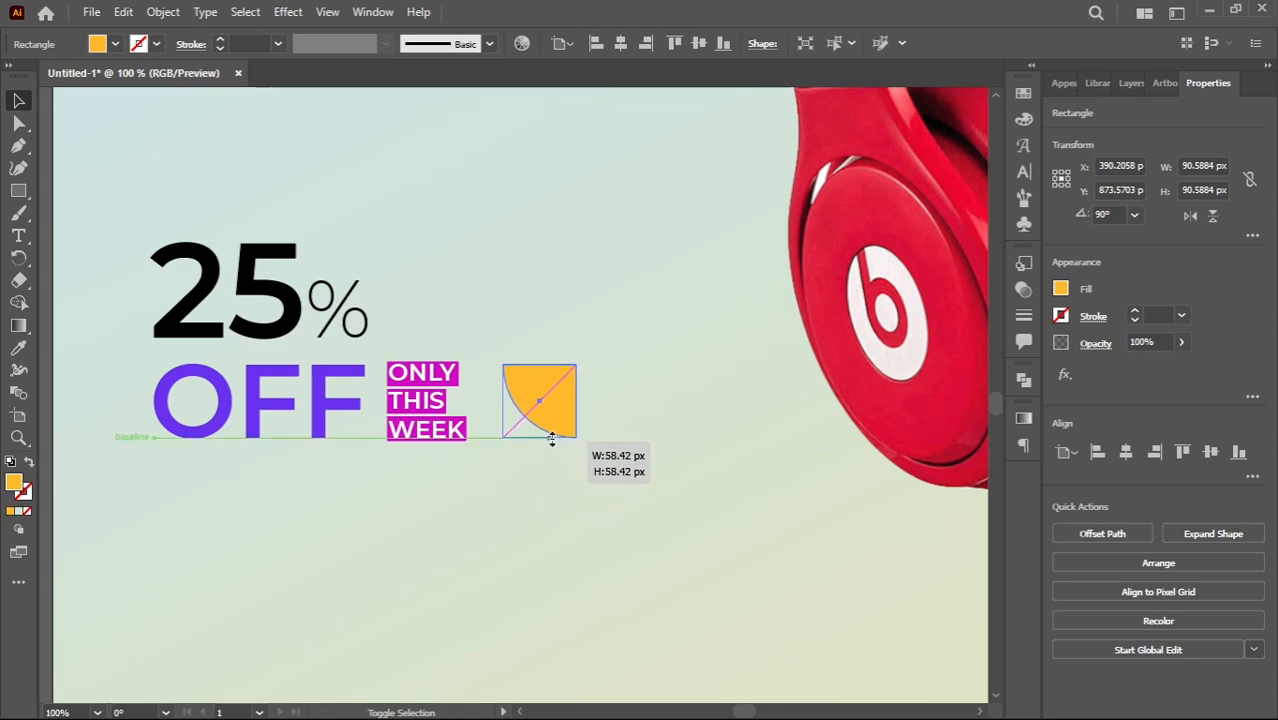
# Step: Proportionally enlarge the whole offer block, including the discount text, magenta labels and small quarter circle
pyautogui.moveTo(148, 357); pyautogui.dragTo(641, 500)
pyautogui.click(497, 549)
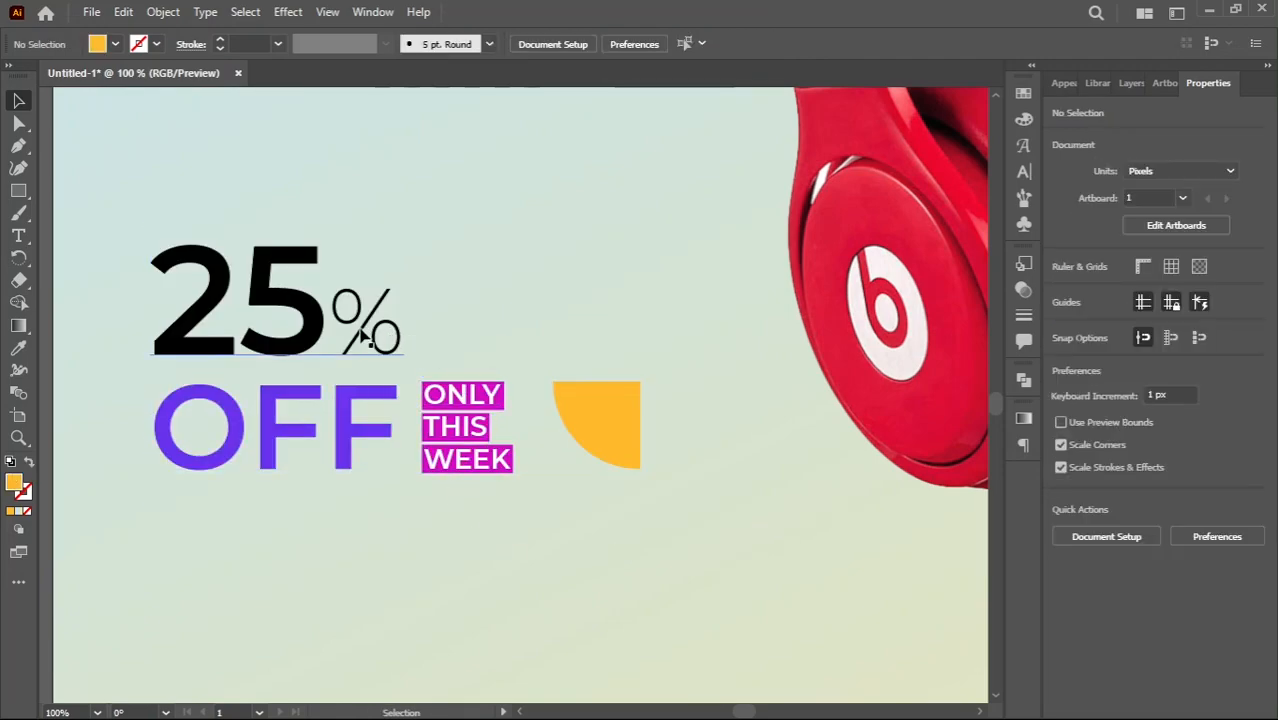
pyautogui.scroll(-1, 605, 531)
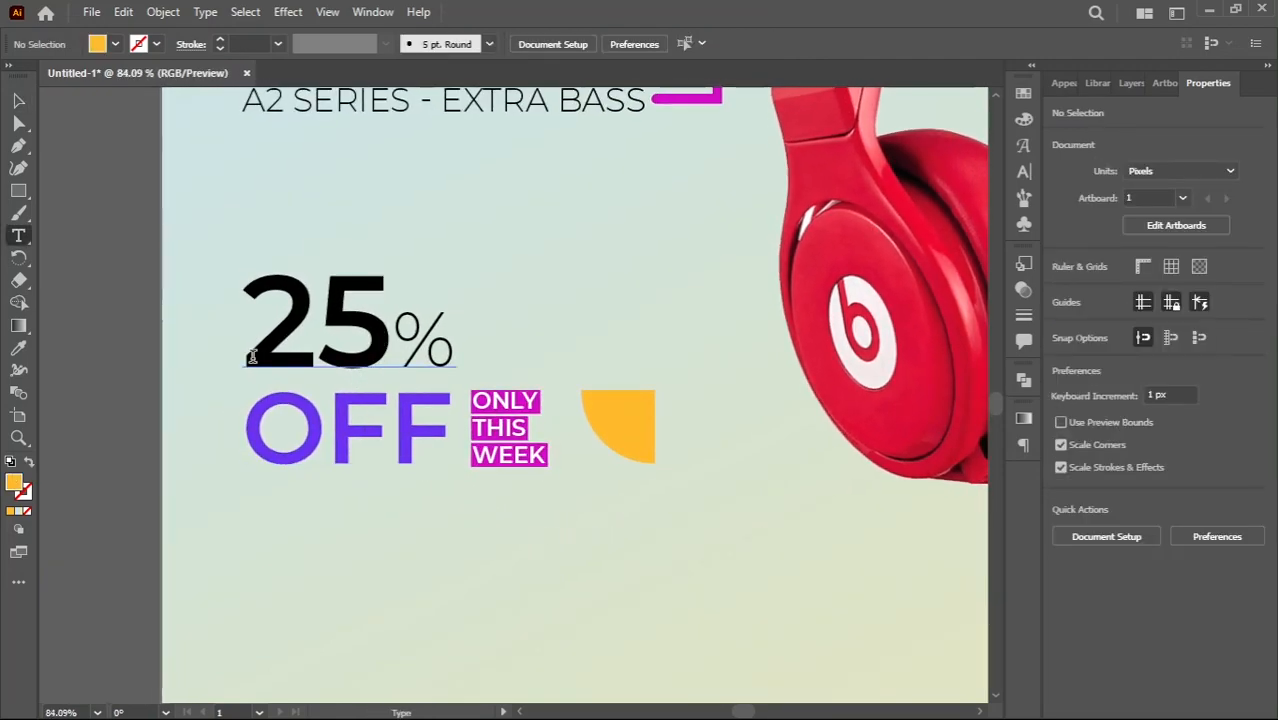
# Step: Reduce the digits "25" to 112 pt and shift the 25% text into line above OFF
pyautogui.click(252, 357)
pyautogui.moveTo(392, 322); pyautogui.dragTo(247, 327)
pyautogui.hotkey('ctrl', 't')
pyautogui.scroll(-4, 856, 167)
pyautogui.scroll(-8, 856, 167)
pyautogui.press('Escape')
pyautogui.moveTo(392, 346); pyautogui.dragTo(396, 349)
pyautogui.click(405, 478)
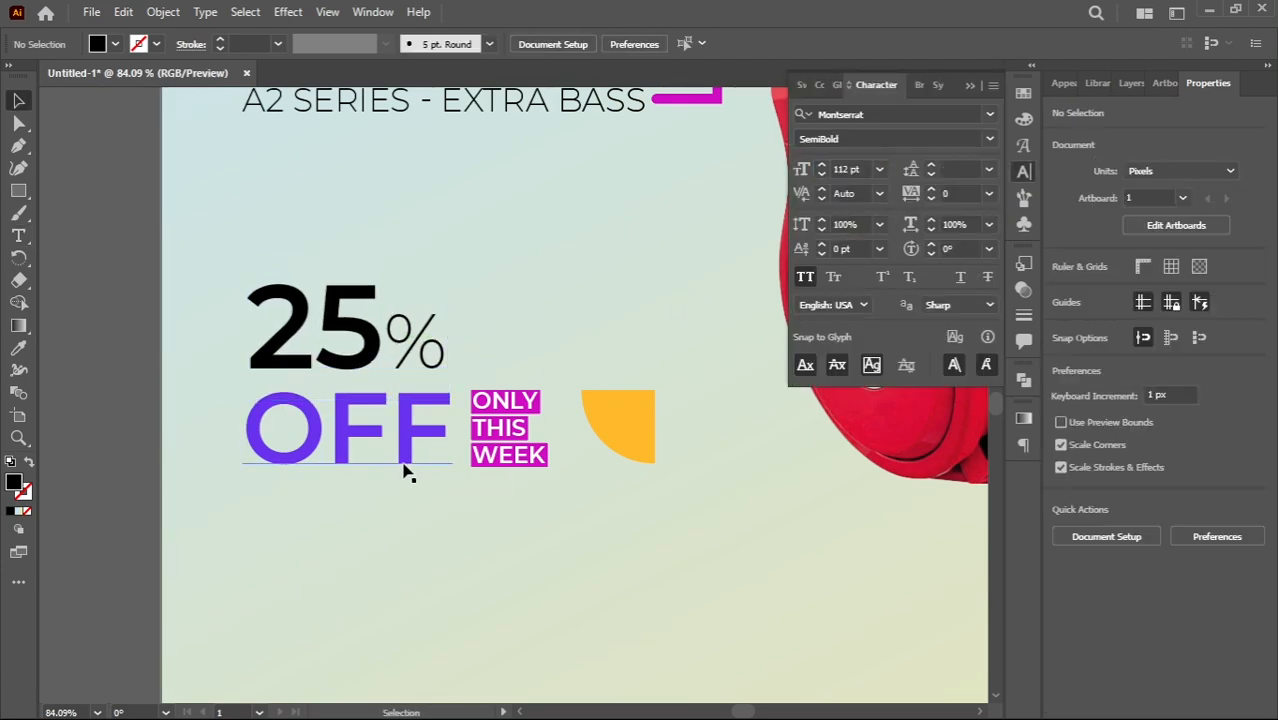
# Step: Draw a purple circle about 62 px across below the small yellow quarter circle
pyautogui.click(405, 464)
pyautogui.click(602, 517)
pyautogui.moveTo(626, 484); pyautogui.dragTo(353, 533)
pyautogui.press('l')
pyautogui.click(529, 583)
pyautogui.press('Escape')
pyautogui.press('v')
# Step: Duplicate the purple circle below WEEK, delete its top anchor to form a half circle, and enlarge it to about 104 by 52 px
pyautogui.keyDown('shift'); pyautogui.click(512, 580); pyautogui.keyUp('shift')
pyautogui.press('a')
pyautogui.click(430, 538)
pyautogui.press('Delete')
pyautogui.keyDown('shift'); pyautogui.click(420, 583); pyautogui.keyUp('shift')
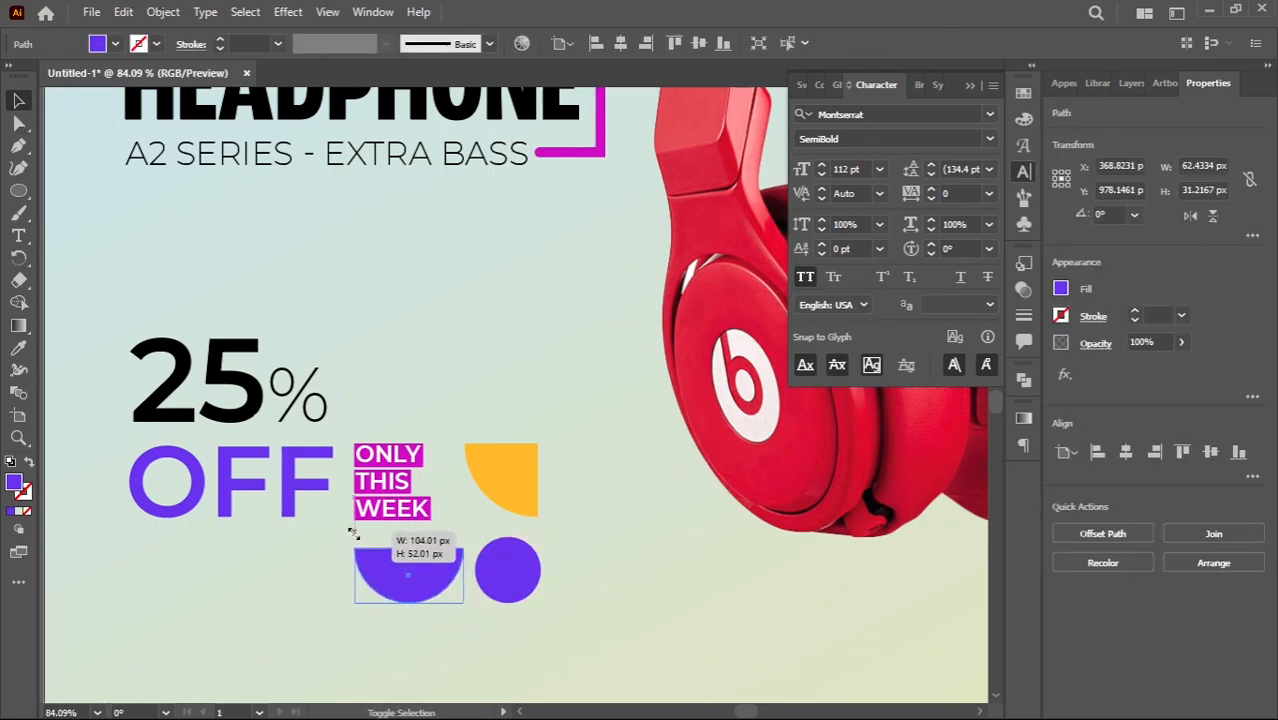
# Step: Shrink the small circle, enlarge the half circle and the quarter circle (about 84 px), and arrange them tightly around ONLY THIS WEEK
pyautogui.moveTo(476, 538); pyautogui.dragTo(500, 562)
pyautogui.click(507, 499)
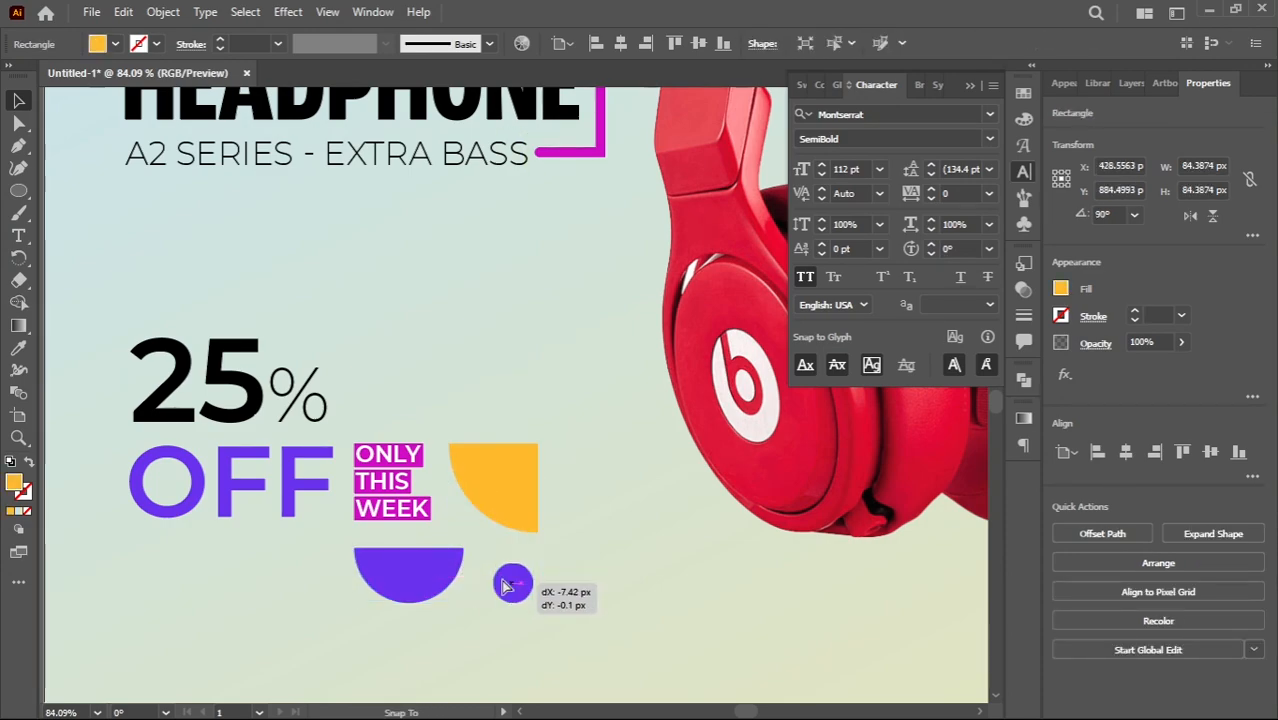
pyautogui.moveTo(505, 580); pyautogui.dragTo(506, 578)
pyautogui.moveTo(418, 582); pyautogui.dragTo(523, 589)
pyautogui.keyDown('shift'); pyautogui.click(500, 488); pyautogui.keyUp('shift')
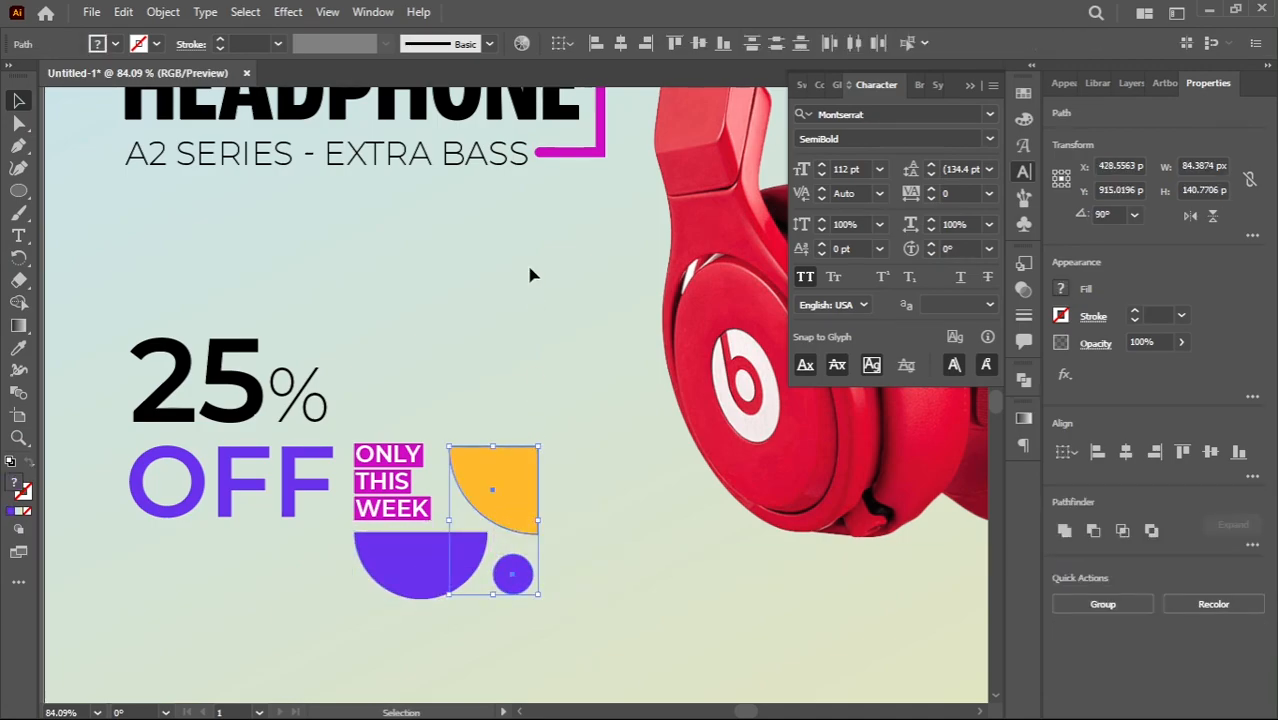
pyautogui.click(571, 500)
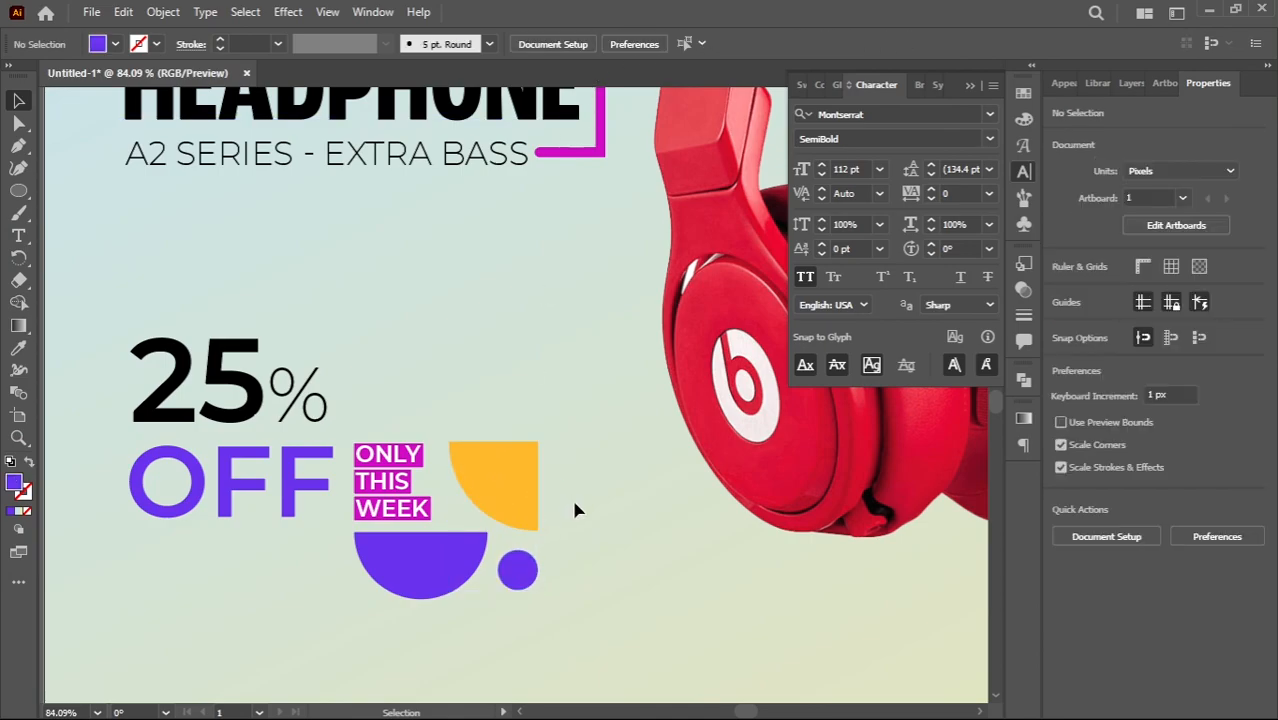
# Step: Select the complete offer block and move it slightly up toward the headline
pyautogui.moveTo(571, 569); pyautogui.dragTo(535, 540)
pyautogui.moveTo(566, 516); pyautogui.dragTo(448, 509)
pyautogui.moveTo(305, 492); pyautogui.dragTo(306, 478)
pyautogui.click(448, 462)
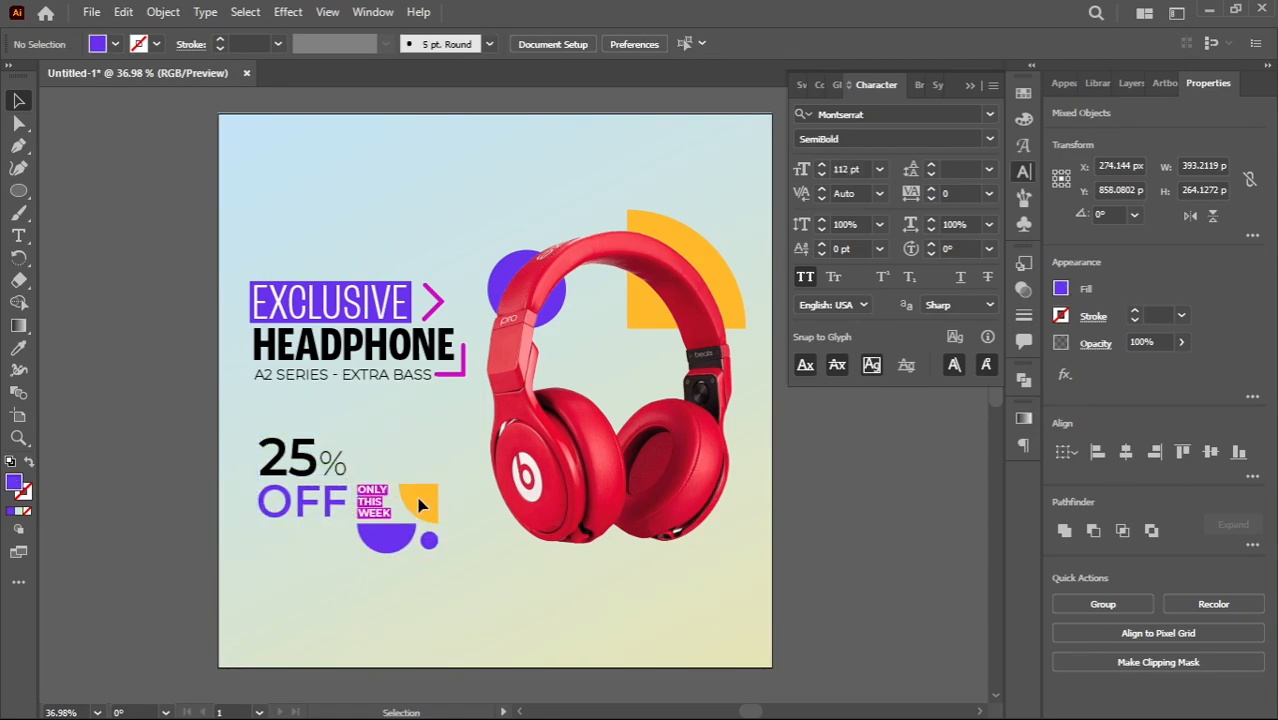
# Step: Recolor the offer block's yellow quarter circle with the magenta of the labels
pyautogui.click(420, 508)
pyautogui.moveTo(370, 520); pyautogui.dragTo(541, 501)
pyautogui.press('i')
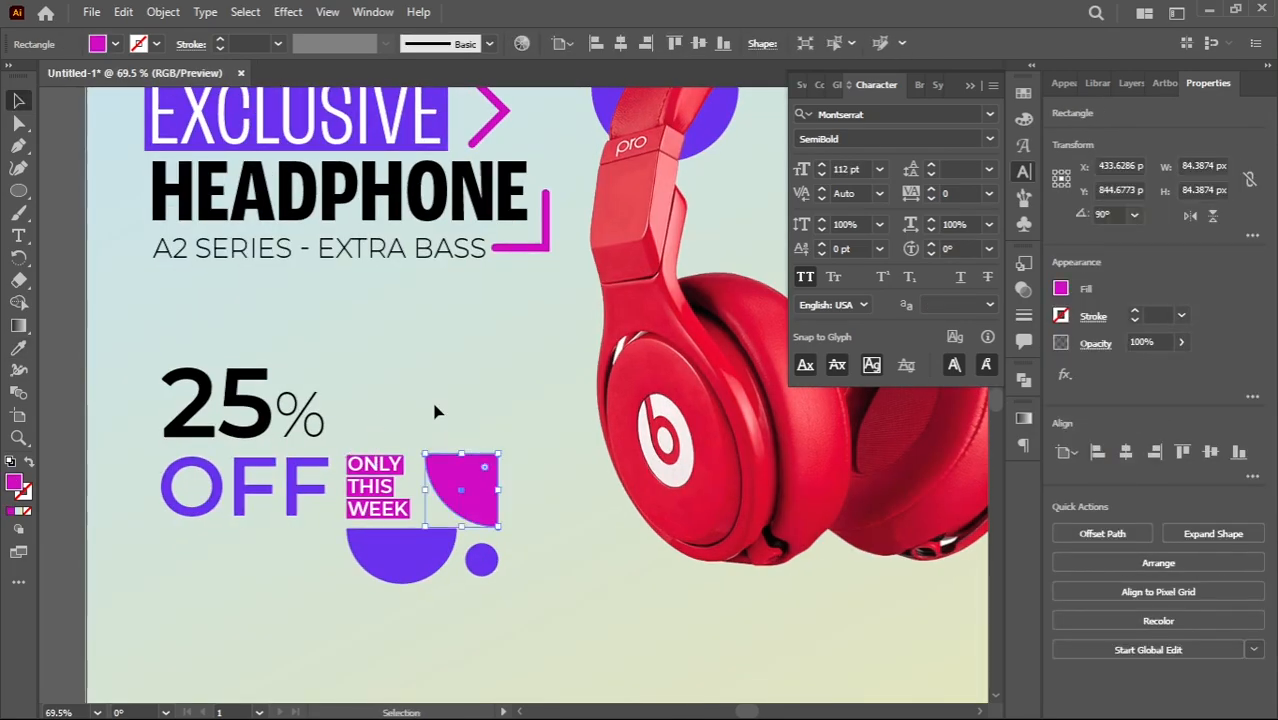
pyautogui.click(466, 413)
# Step: Move the offer block up and line its left edge up with the headline
pyautogui.moveTo(473, 414); pyautogui.dragTo(432, 400)
pyautogui.moveTo(432, 400); pyautogui.dragTo(335, 400)
pyautogui.moveTo(425, 386); pyautogui.dragTo(454, 404)
pyautogui.moveTo(454, 404); pyautogui.dragTo(385, 422)
pyautogui.moveTo(385, 422); pyautogui.dragTo(381, 446)
pyautogui.moveTo(336, 504); pyautogui.dragTo(330, 503)
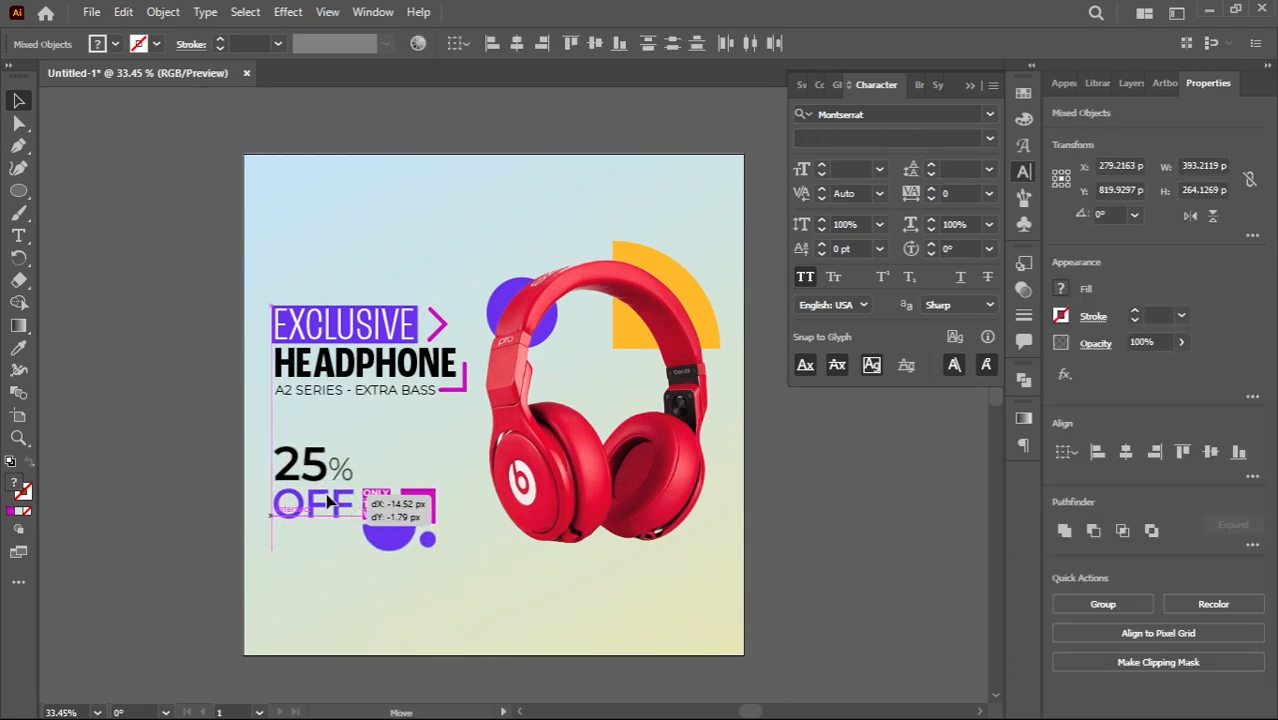
# Step: Group the offer block and scale it down proportionally
pyautogui.hotkey('ctrl', 'g')
pyautogui.moveTo(437, 497); pyautogui.dragTo(410, 493)
pyautogui.click(431, 566)
pyautogui.moveTo(425, 568); pyautogui.dragTo(480, 568)
pyautogui.press('t')
pyautogui.click(245, 576)
pyautogui.write('www.headphon')
pyautogui.press('Escape')
pyautogui.moveTo(246, 550); pyautogui.dragTo(215, 587)
# Step: Left-align the website text, the offer group and the headline group with each other
pyautogui.keyDown('shift'); pyautogui.click(272, 390); pyautogui.keyUp('shift')
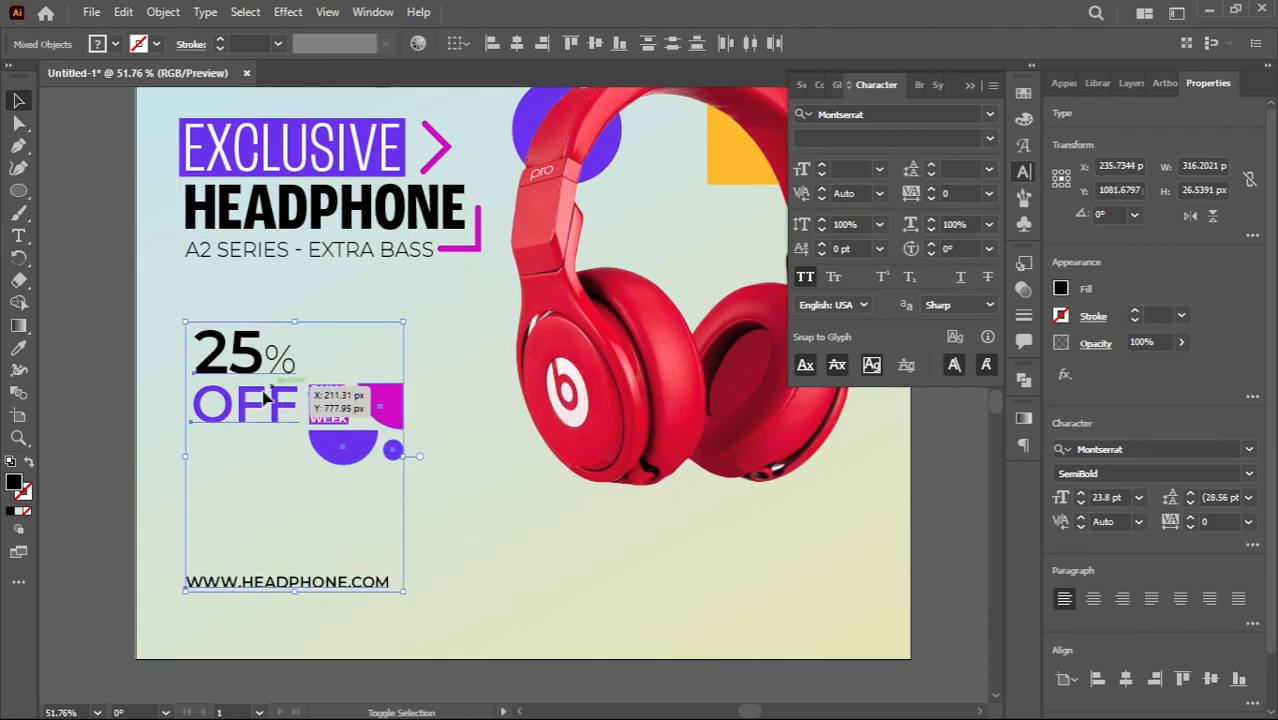
pyautogui.keyDown('shift'); pyautogui.click(235, 249); pyautogui.keyUp('shift')
pyautogui.click(496, 46)
pyautogui.click(488, 594)
# Step: Shrink the website text to about 16 pt, color it with the headphones' red, and nudge it up
pyautogui.click(377, 588)
pyautogui.moveTo(388, 584); pyautogui.dragTo(322, 585)
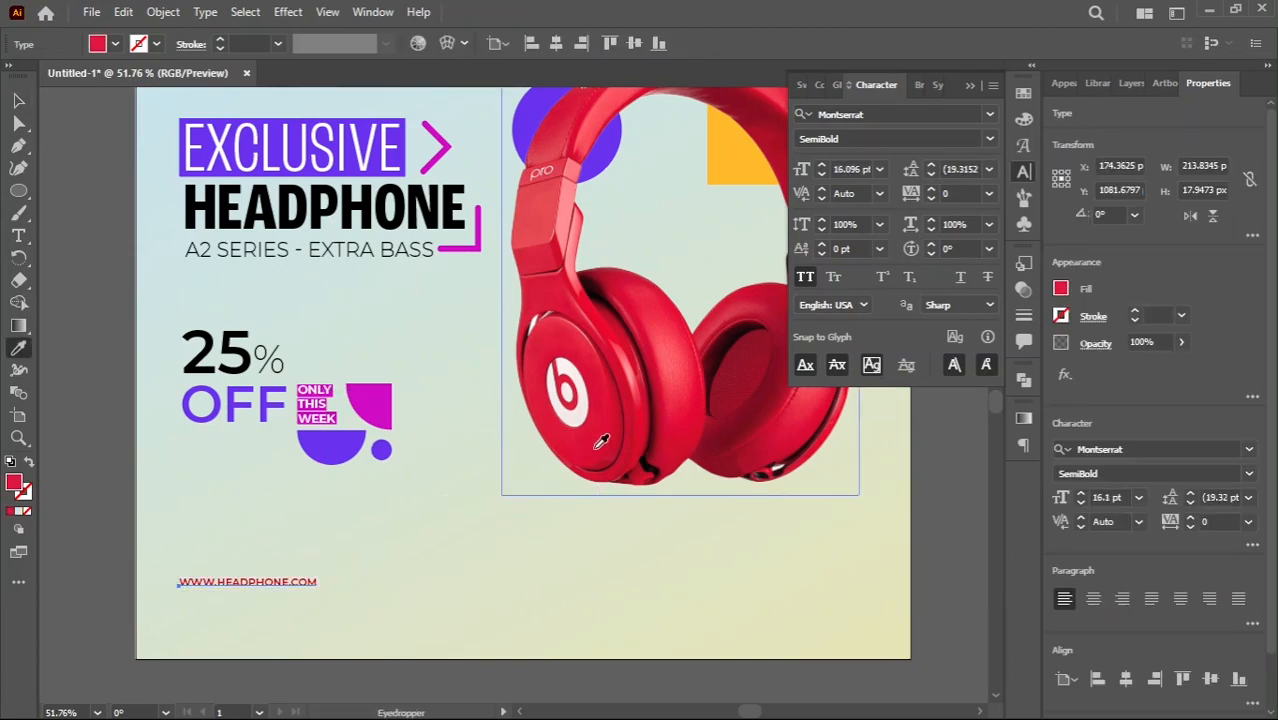
pyautogui.click(484, 577)
pyautogui.moveTo(308, 586); pyautogui.dragTo(311, 579)
pyautogui.scroll(-3, 372, 600)
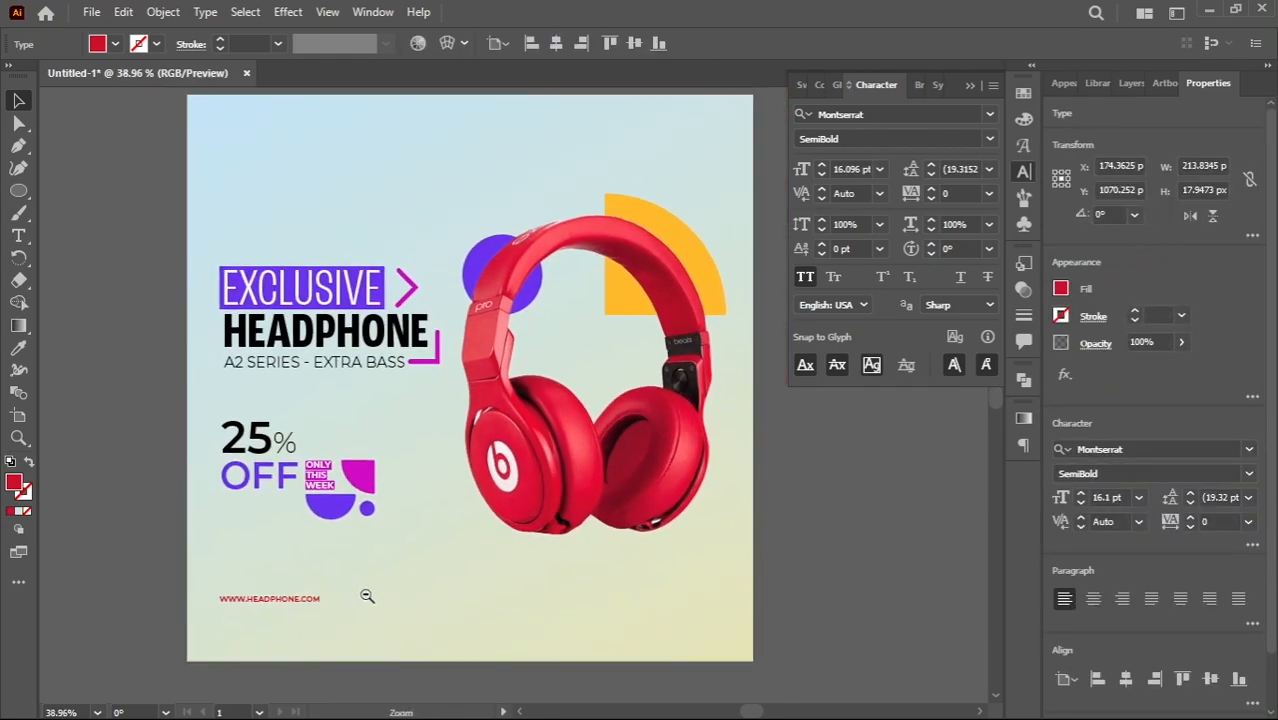
# Step: Move the headline, offer block, headphones and their background shapes together slightly up the artboard
pyautogui.moveTo(345, 348); pyautogui.dragTo(349, 346)
pyautogui.hotkey('ctrl', 'z')
pyautogui.moveTo(373, 555); pyautogui.dragTo(349, 354)
pyautogui.moveTo(341, 321); pyautogui.dragTo(580, 256)
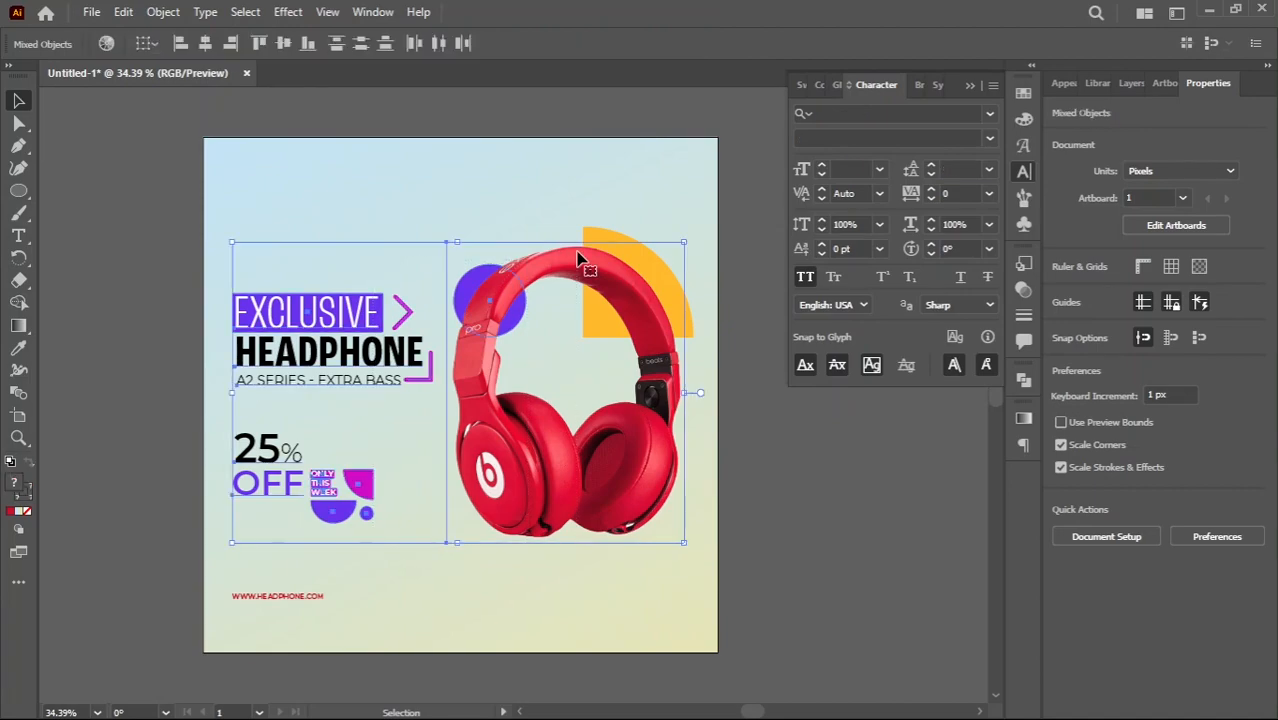
pyautogui.keyDown('shift'); pyautogui.click(589, 240); pyautogui.keyUp('shift')
pyautogui.hotkey('shift', 'Up')
pyautogui.hotkey('shift', 'Up')
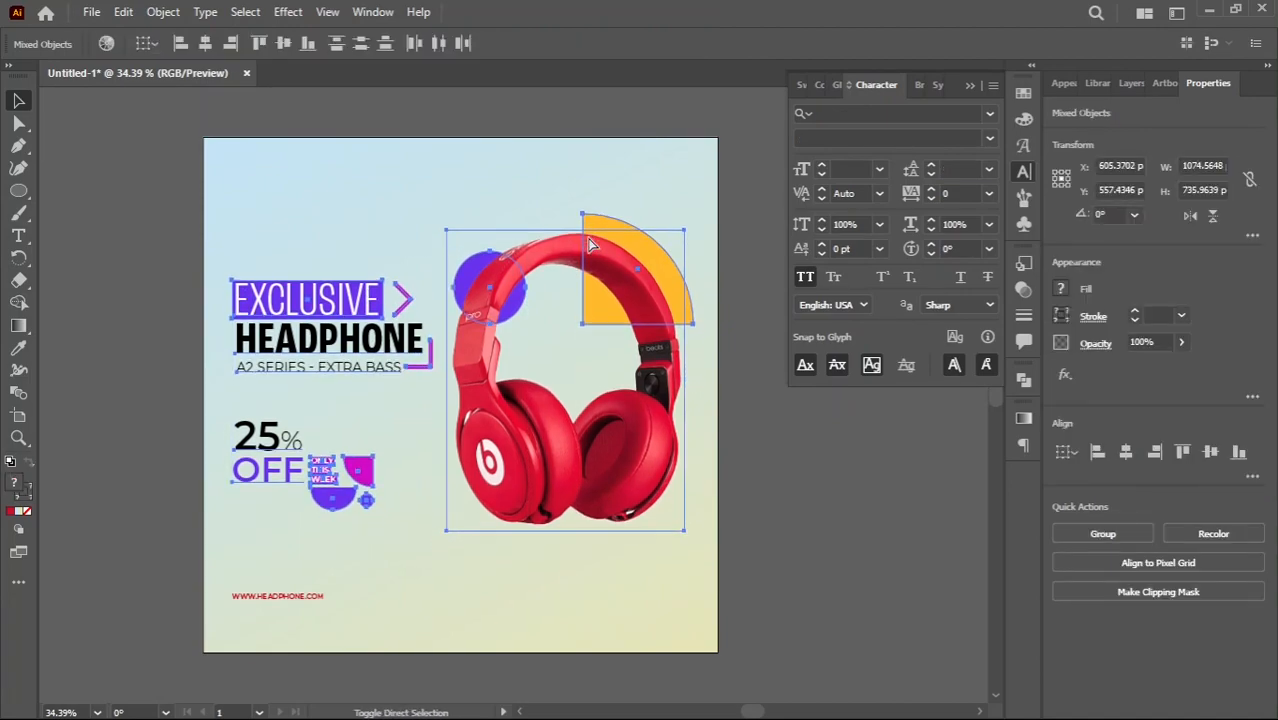
pyautogui.click(490, 557)
# Step: Move the website text up, closer to the offer block
pyautogui.moveTo(295, 587); pyautogui.dragTo(296, 587)
pyautogui.click(388, 619)
pyautogui.scroll(2, 442, 585)
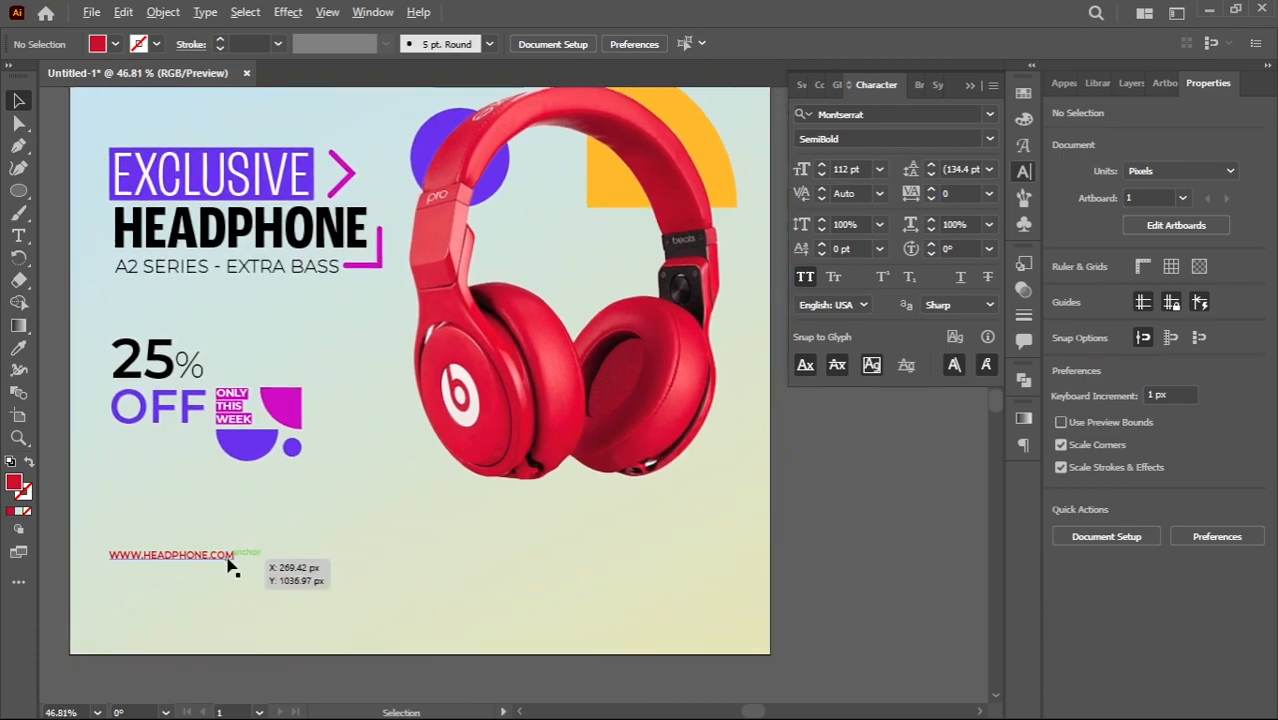
# Step: Duplicate the website text to its right, reword the copy as "ORDER NOW", and fill it with white
pyautogui.moveTo(228, 559); pyautogui.dragTo(448, 559)
pyautogui.hotkey('ctrl', 'a')
pyautogui.doubleClick(428, 557)
pyautogui.hotkey('ctrl', 'a')
pyautogui.write('ORD')
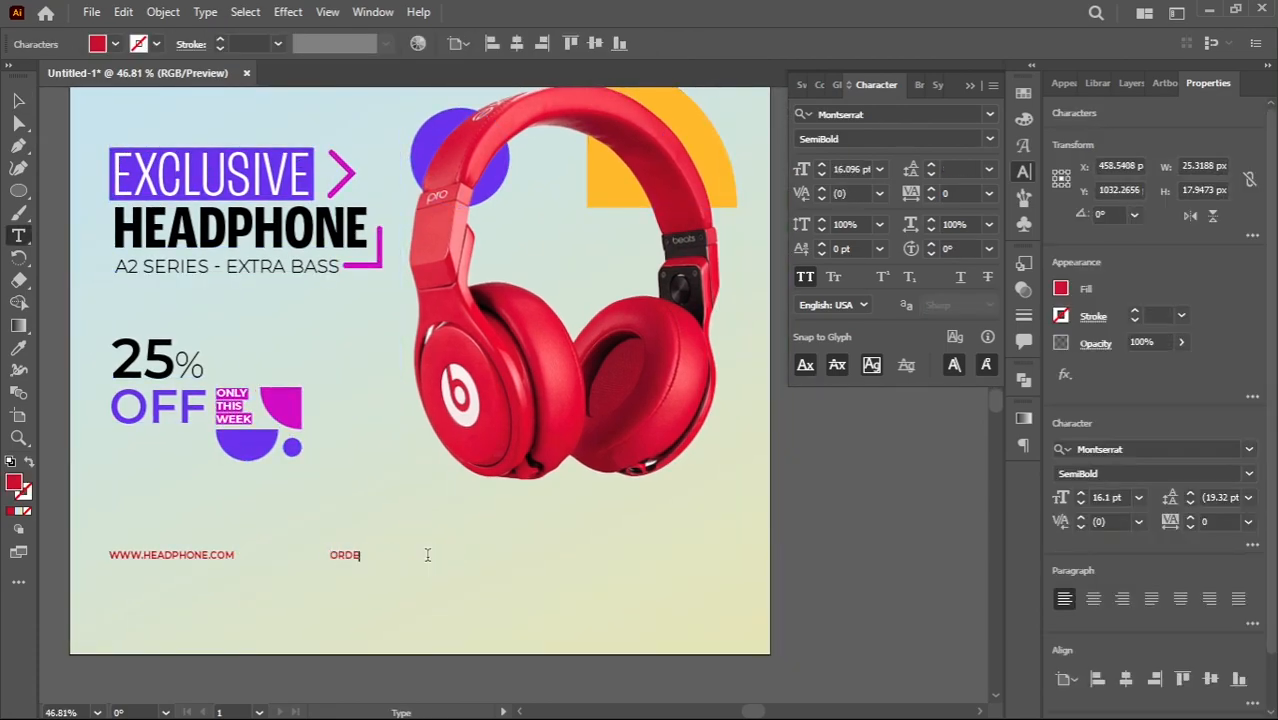
pyautogui.click(116, 44)
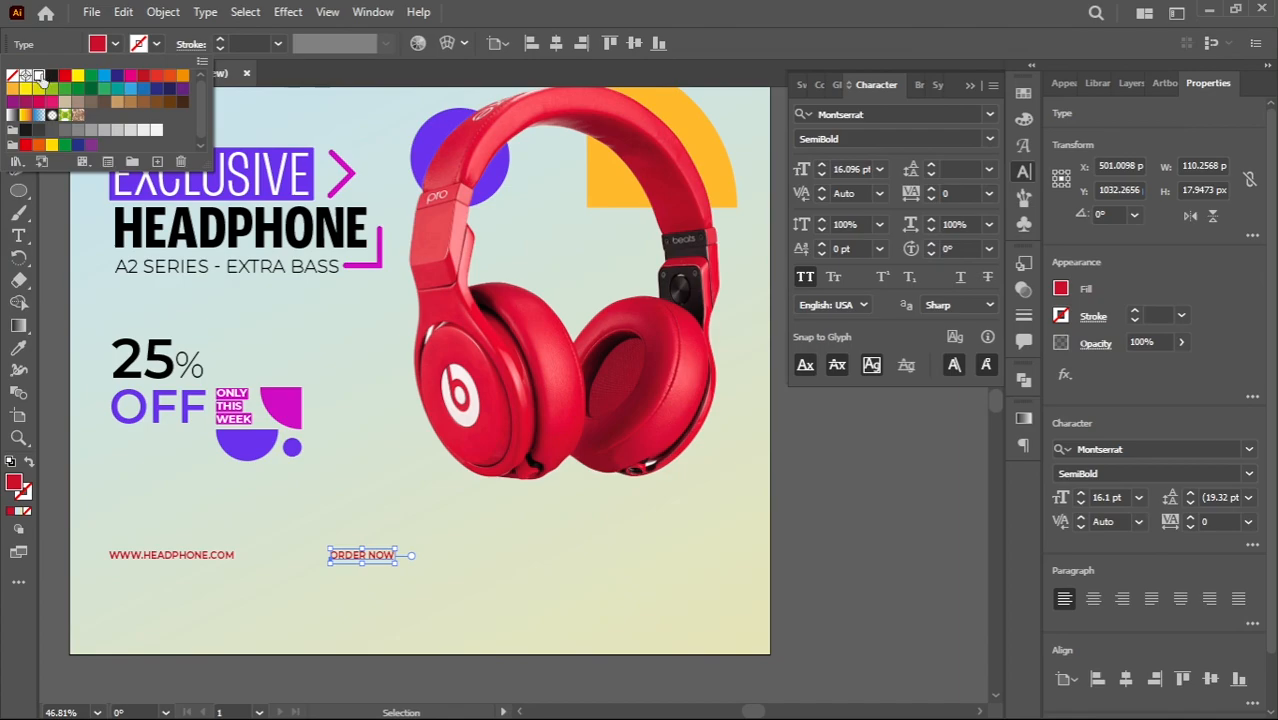
pyautogui.click(37, 76)
pyautogui.click(399, 587)
# Step: Draw a rectangle about 153 × 62 px near the ORDER NOW text and fill it with the website text's red
pyautogui.scroll(5, 342, 570)
pyautogui.press('m')
pyautogui.moveTo(292, 492); pyautogui.dragTo(510, 583)
pyautogui.press('v')
pyautogui.moveTo(478, 552); pyautogui.dragTo(479, 618)
pyautogui.moveTo(443, 536); pyautogui.dragTo(463, 605)
pyautogui.click(457, 643)
pyautogui.press('i')
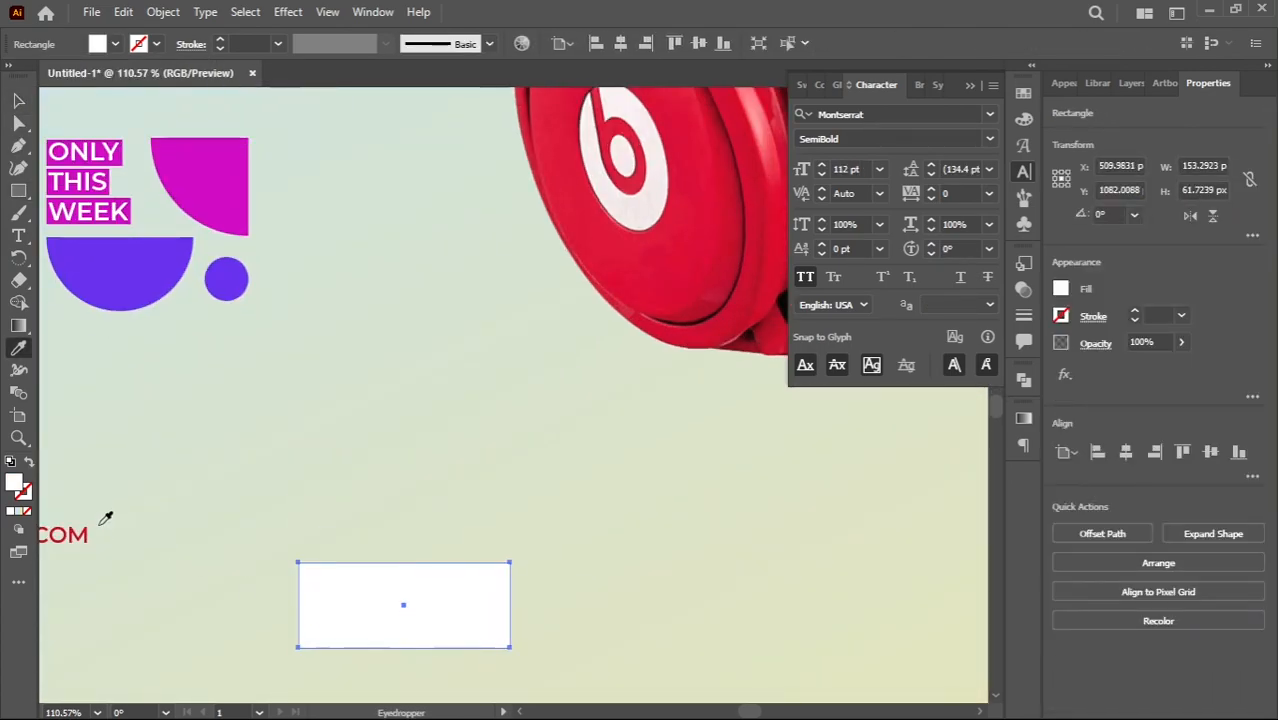
pyautogui.click(85, 534)
# Step: Center the white ORDER NOW text on the red rectangle
pyautogui.press('v')
pyautogui.moveTo(410, 527); pyautogui.dragTo(422, 629)
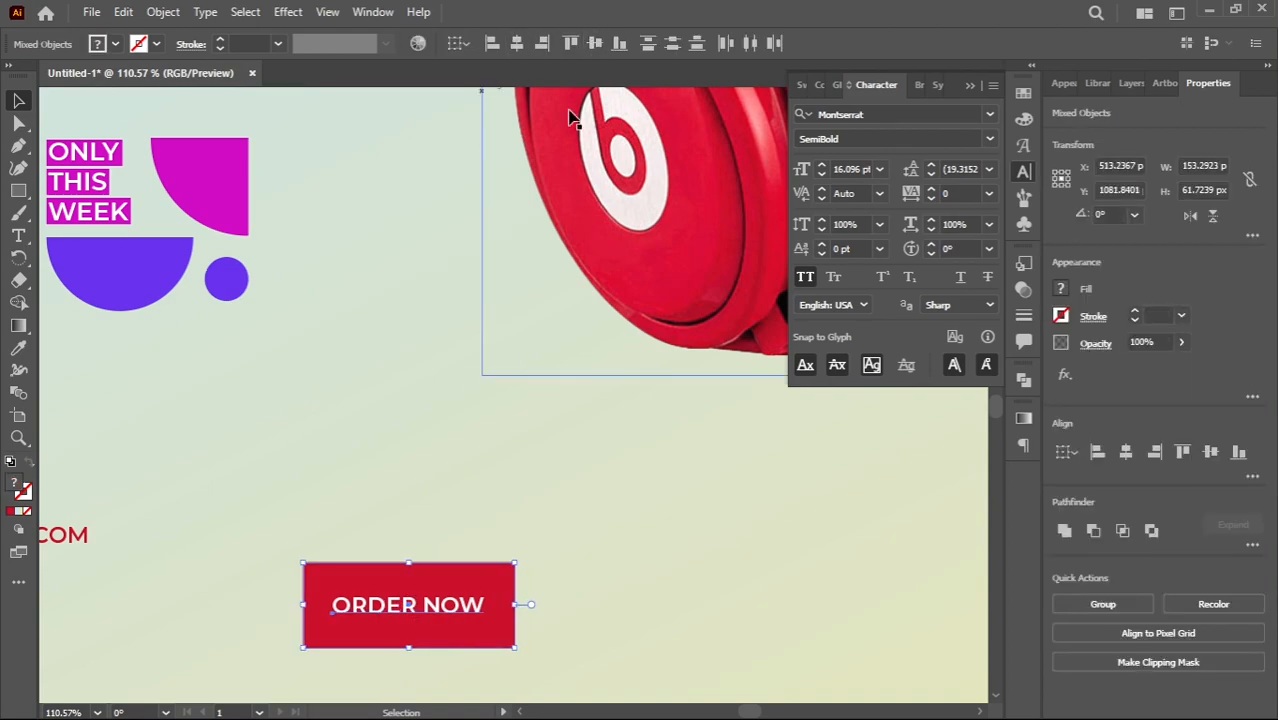
pyautogui.click(432, 489)
# Step: Round the red rectangle's corners to about 25 px and shrink it proportionally around the text to about 125 × 48 px
pyautogui.click(511, 599)
pyautogui.moveTo(497, 580); pyautogui.dragTo(424, 617)
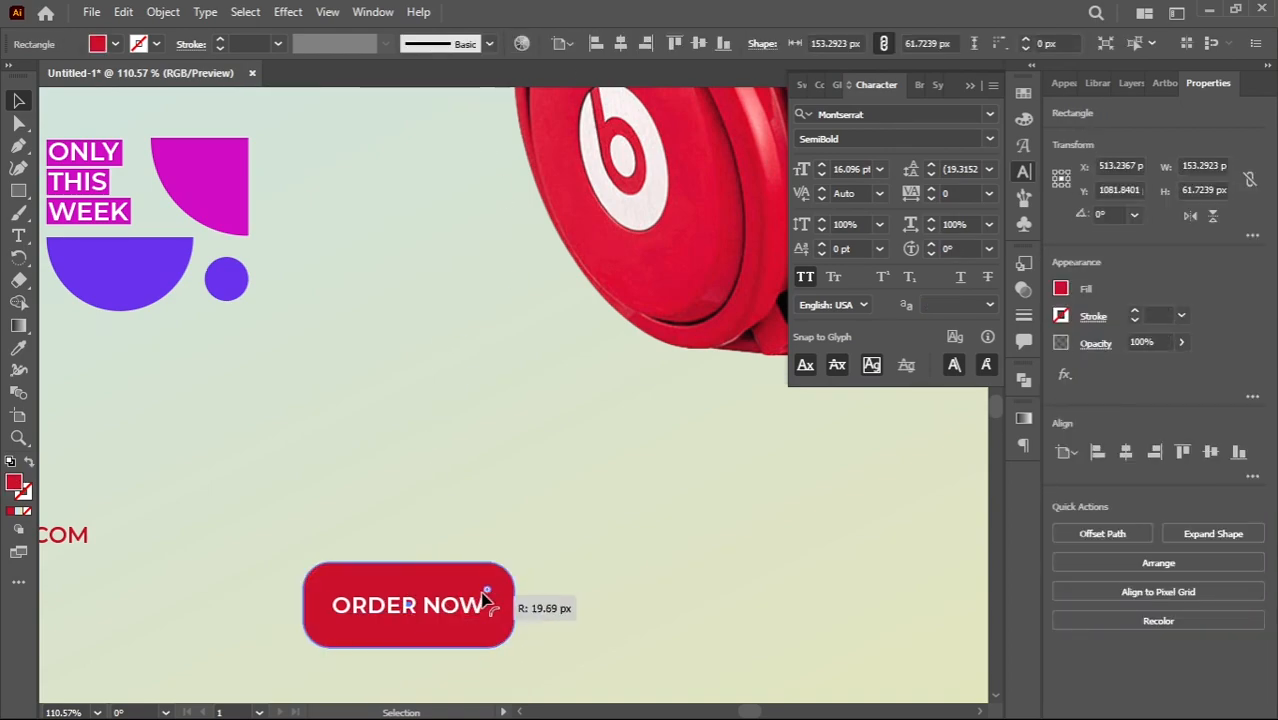
pyautogui.moveTo(519, 558); pyautogui.dragTo(501, 568)
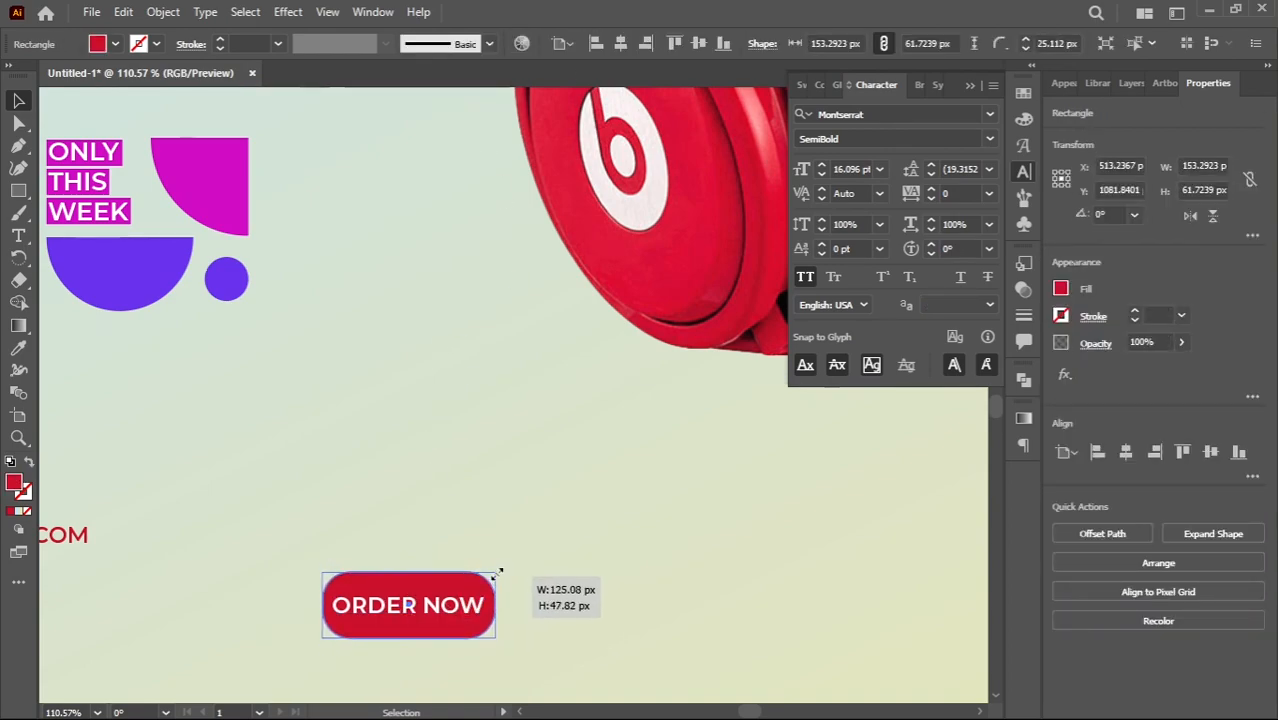
pyautogui.moveTo(500, 571); pyautogui.dragTo(462, 606)
pyautogui.click(423, 491)
# Step: Move the ORDER NOW text and its red button to the right side of the artboard, level with the website text
pyautogui.click(484, 624)
pyautogui.click(546, 636)
pyautogui.scroll(-3, 546, 643)
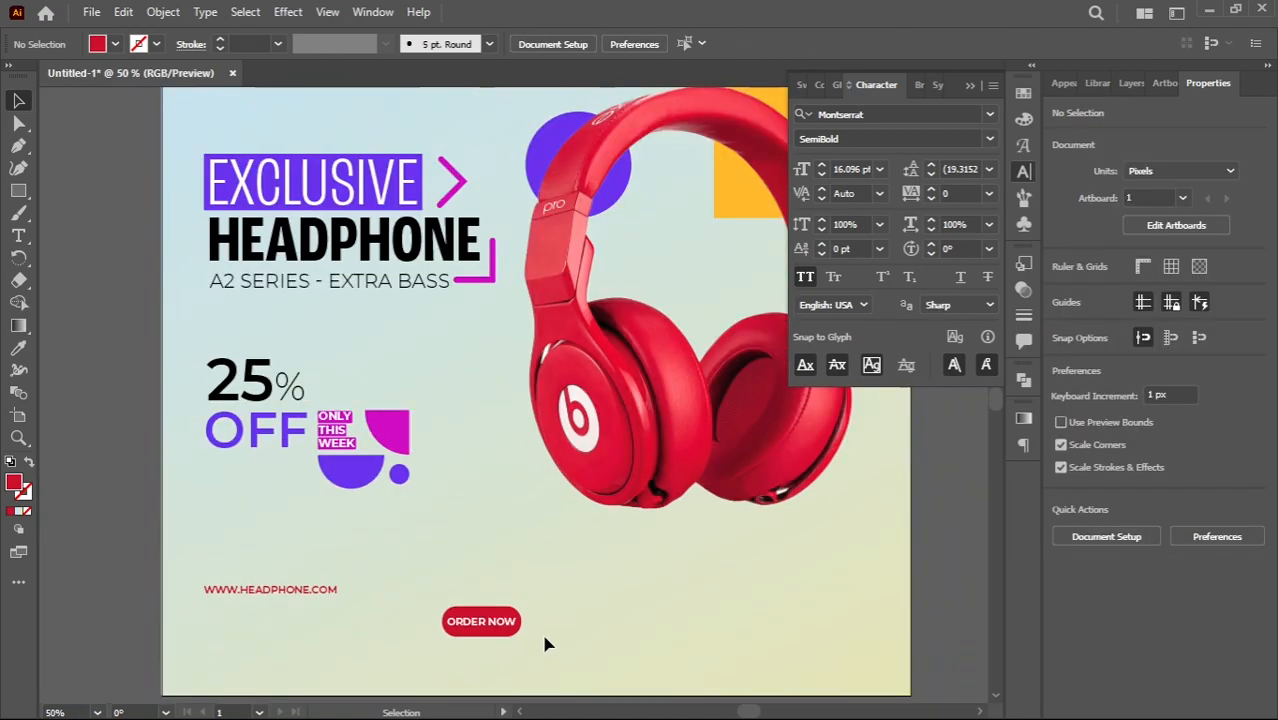
pyautogui.moveTo(494, 652); pyautogui.dragTo(440, 605)
pyautogui.moveTo(483, 635); pyautogui.dragTo(903, 613)
pyautogui.scroll(6, 354, 597)
pyautogui.scroll(-7, 369, 574)
pyautogui.scroll(2, 451, 606)
pyautogui.press('Tab')
pyautogui.scroll(-1, 578, 555)
pyautogui.moveTo(556, 577); pyautogui.dragTo(582, 605)
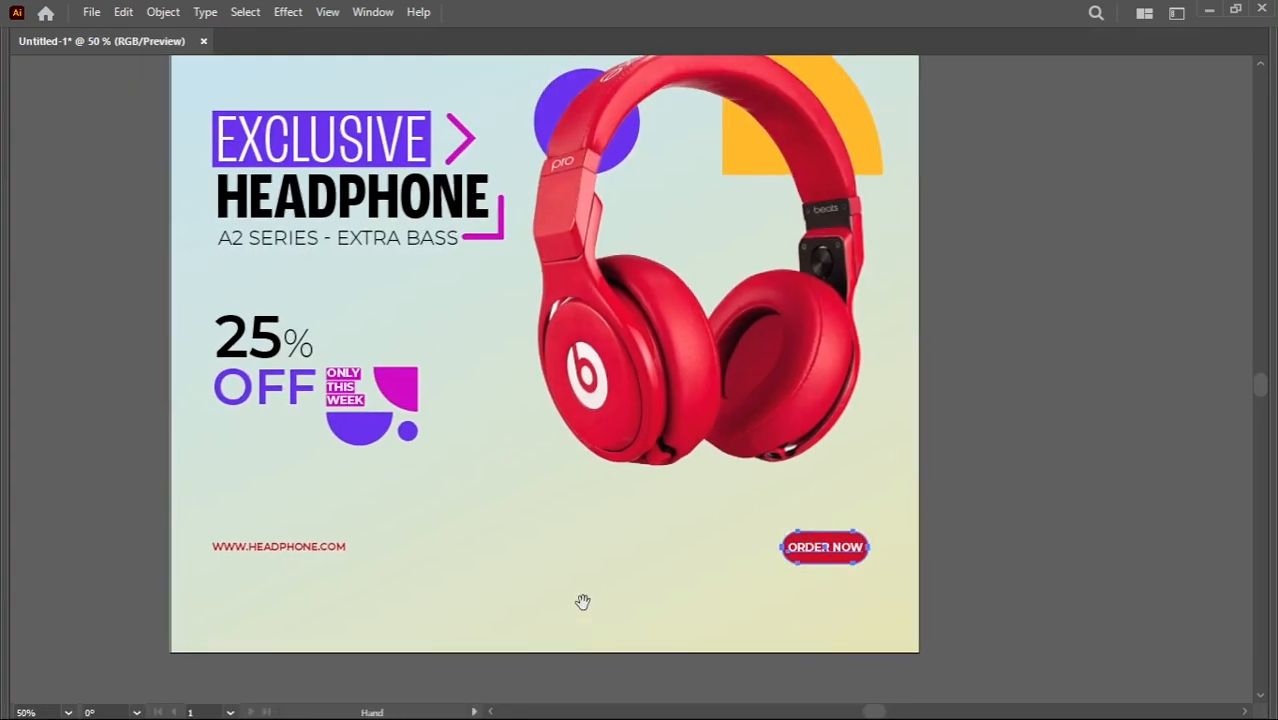
pyautogui.scroll(1, 583, 604)
pyautogui.moveTo(864, 545); pyautogui.dragTo(864, 548)
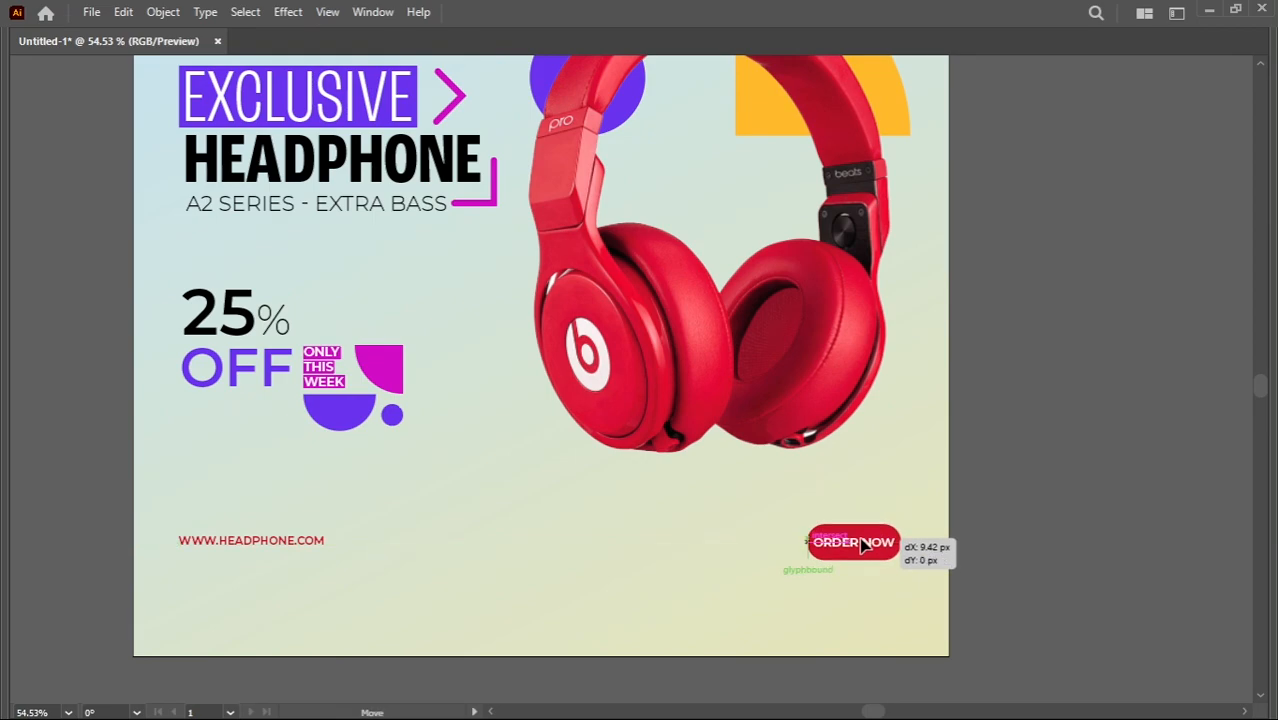
# Step: Draw a straight red line about 700 px long between the website text and the ORDER NOW button with the Pen tool
pyautogui.scroll(3, 525, 522)
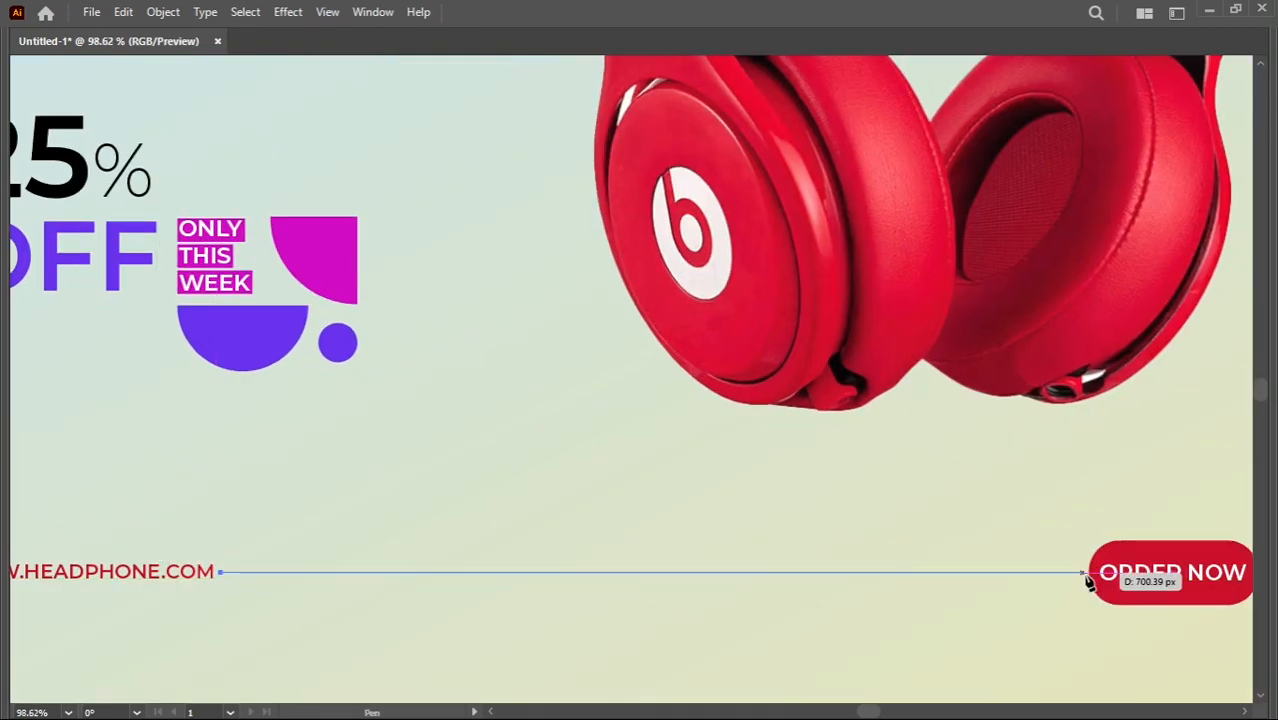
pyautogui.moveTo(818, 604); pyautogui.dragTo(509, 583)
pyautogui.moveTo(543, 578); pyautogui.dragTo(602, 571)
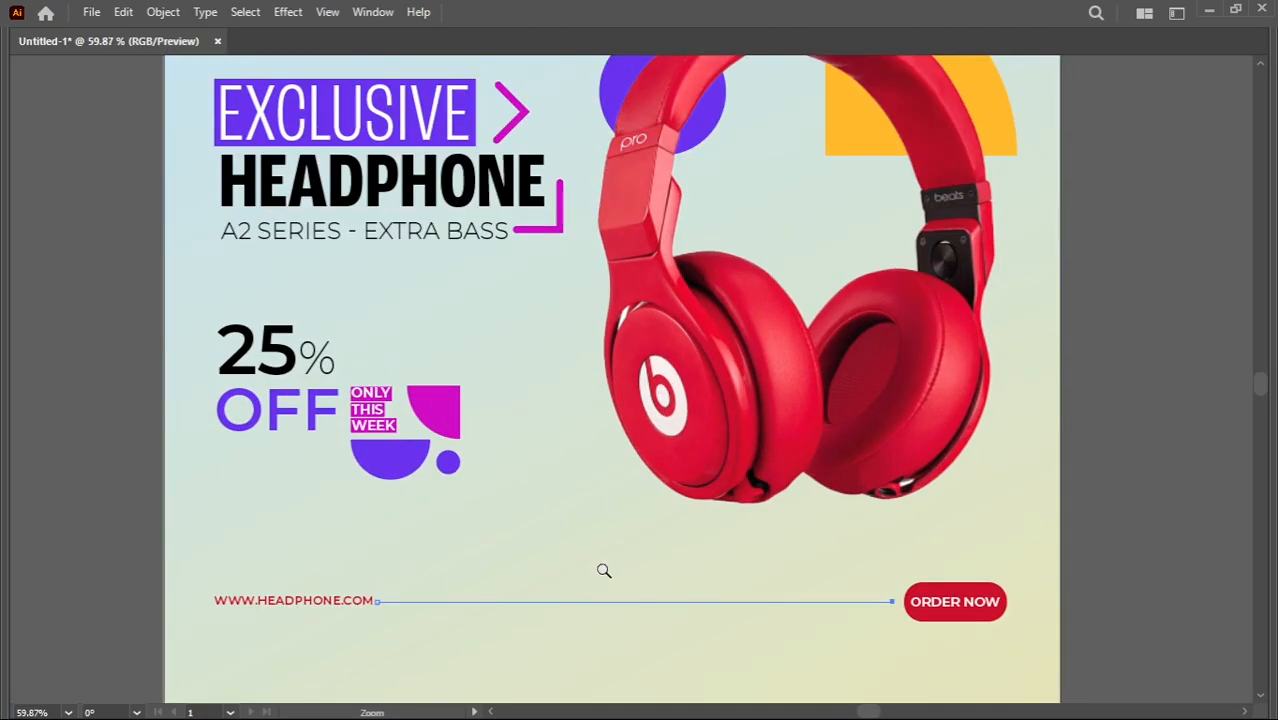
pyautogui.press('Tab')
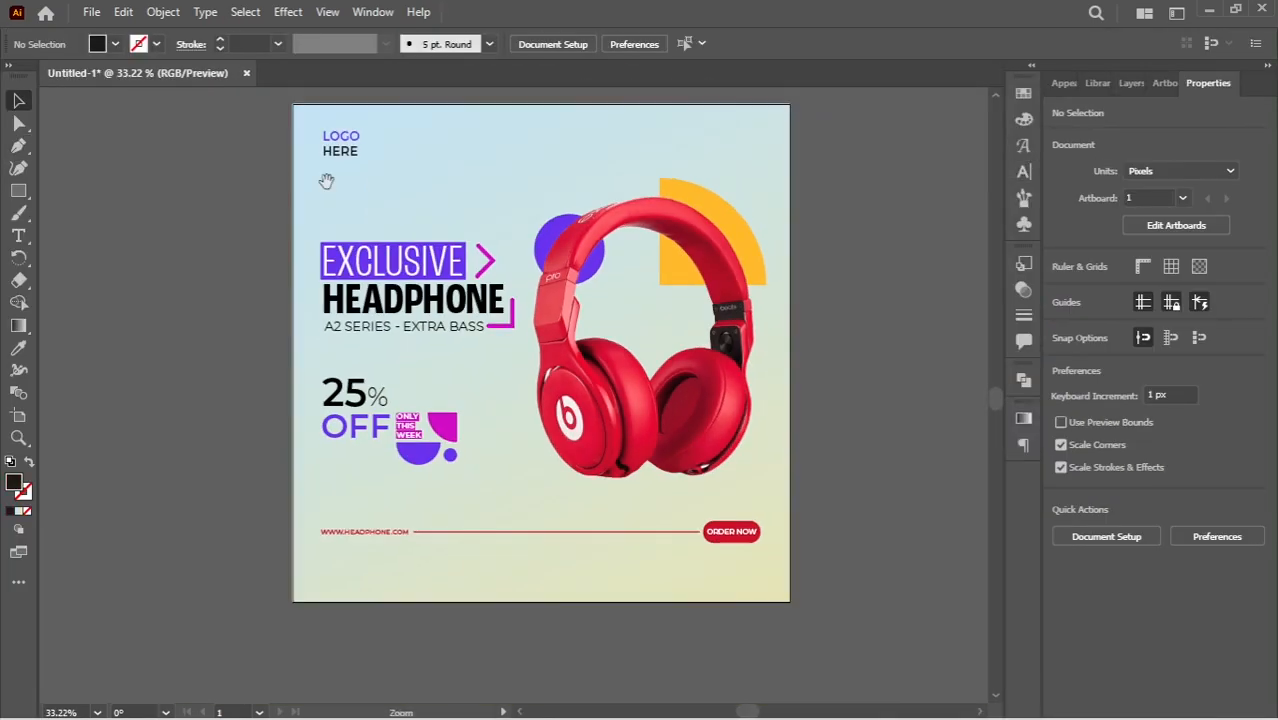
# Step: Draw a flat ellipse about 239 × 34 px beneath the left ear cup of the headphones
pyautogui.moveTo(325, 180); pyautogui.dragTo(172, 141)
pyautogui.moveTo(460, 442); pyautogui.dragTo(686, 457)
pyautogui.click(520, 445)
pyautogui.click(482, 511)
pyautogui.moveTo(400, 432); pyautogui.dragTo(490, 430)
pyautogui.rightClick(20, 191)
pyautogui.click(90, 236)
pyautogui.moveTo(300, 445)
pyautogui.mouseDown()
pyautogui.moveTo(613, 491)
pyautogui.moveTo(591, 494)
pyautogui.moveTo(611, 508)
pyautogui.mouseUp()
# Step: Fill the ellipse with the White, Black gradient as radial, reversed to black at the center and flattened to about 12% aspect ratio
pyautogui.click(1024, 418)
pyautogui.click(828, 443)
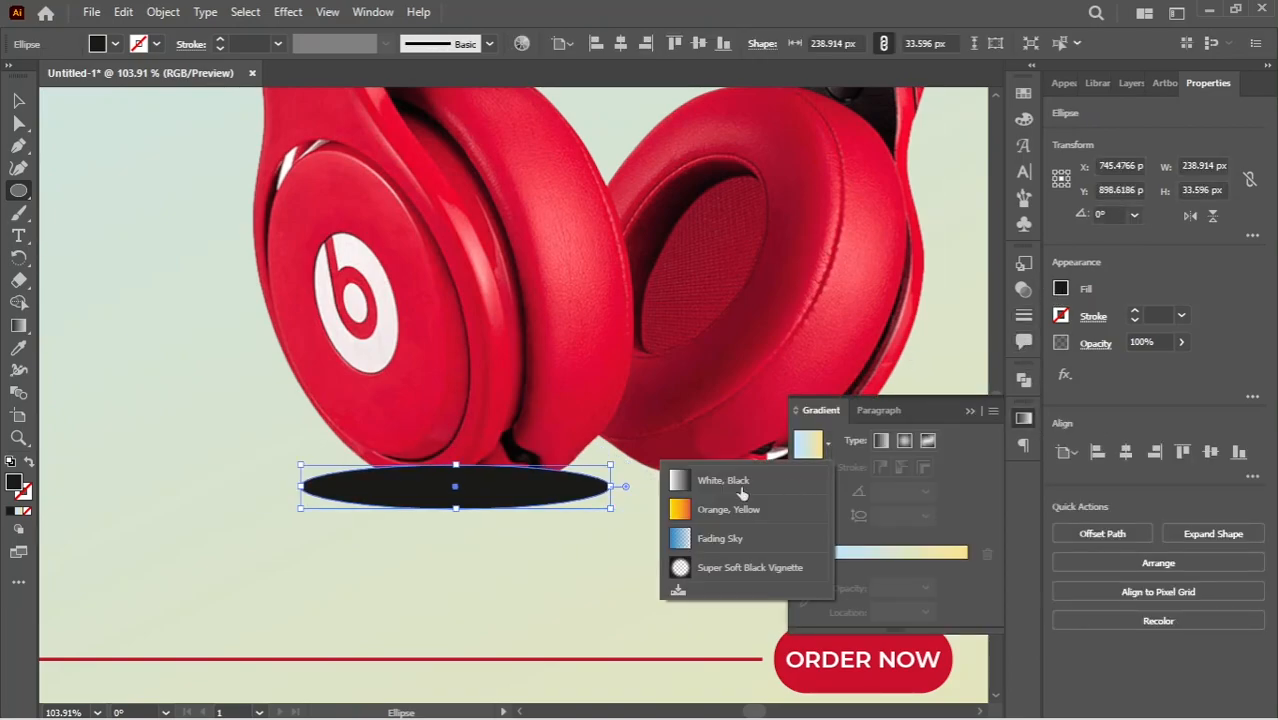
pyautogui.click(728, 481)
pyautogui.click(905, 441)
pyautogui.moveTo(465, 497); pyautogui.dragTo(520, 497)
pyautogui.click(805, 508)
pyautogui.press('g')
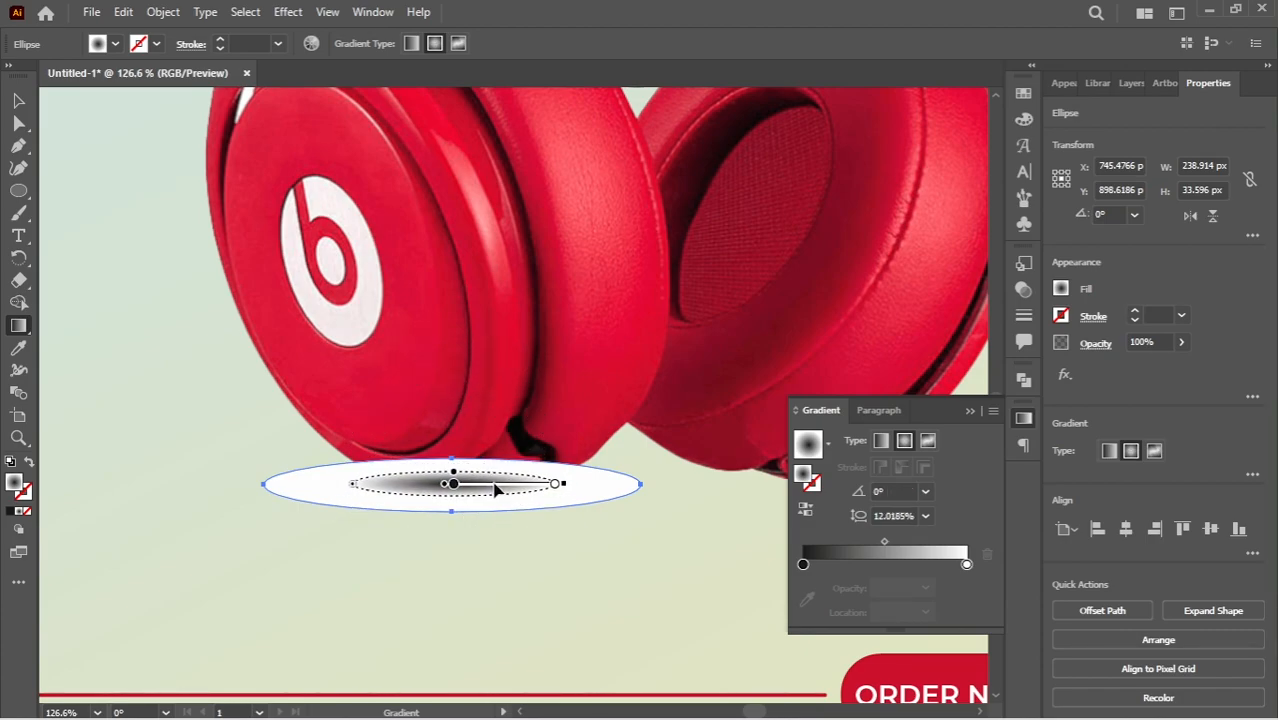
pyautogui.press('v')
pyautogui.click(482, 545)
# Step: Set the ellipse's blending mode to Multiply and place it as a shadow behind the left ear cup
pyautogui.click(480, 497)
pyautogui.click(1095, 344)
pyautogui.click(948, 377)
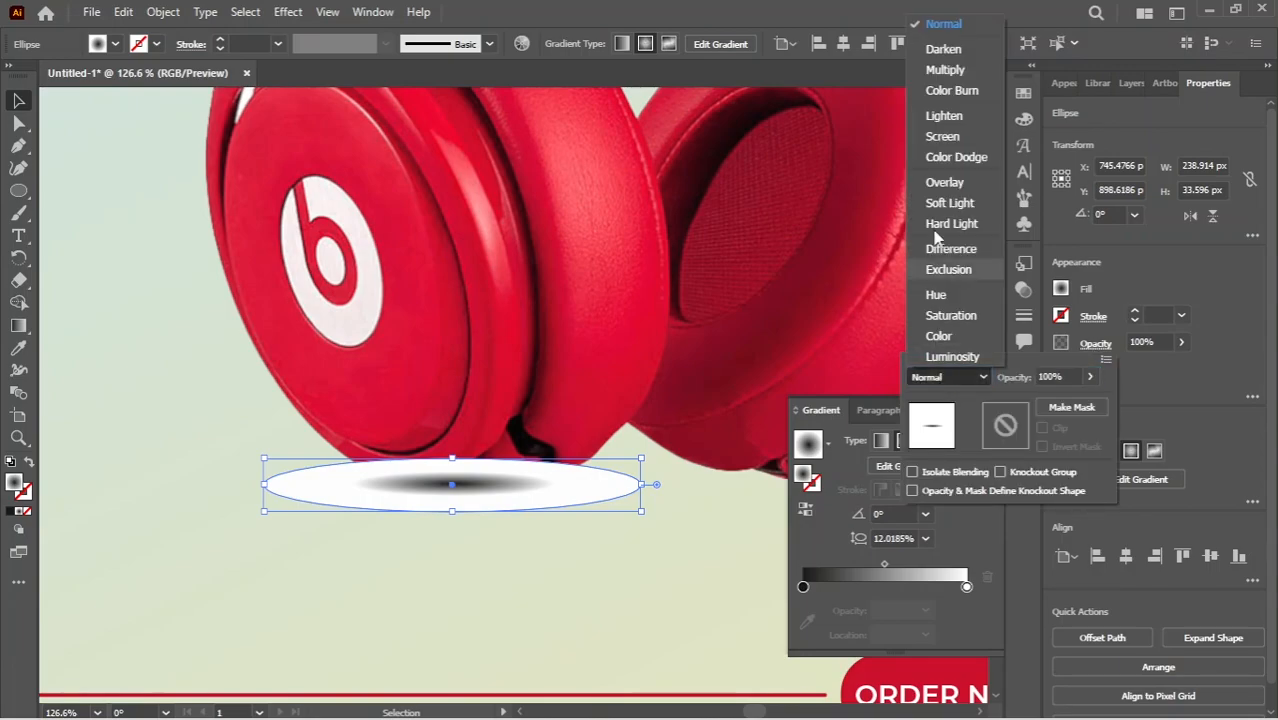
pyautogui.click(945, 70)
pyautogui.click(485, 600)
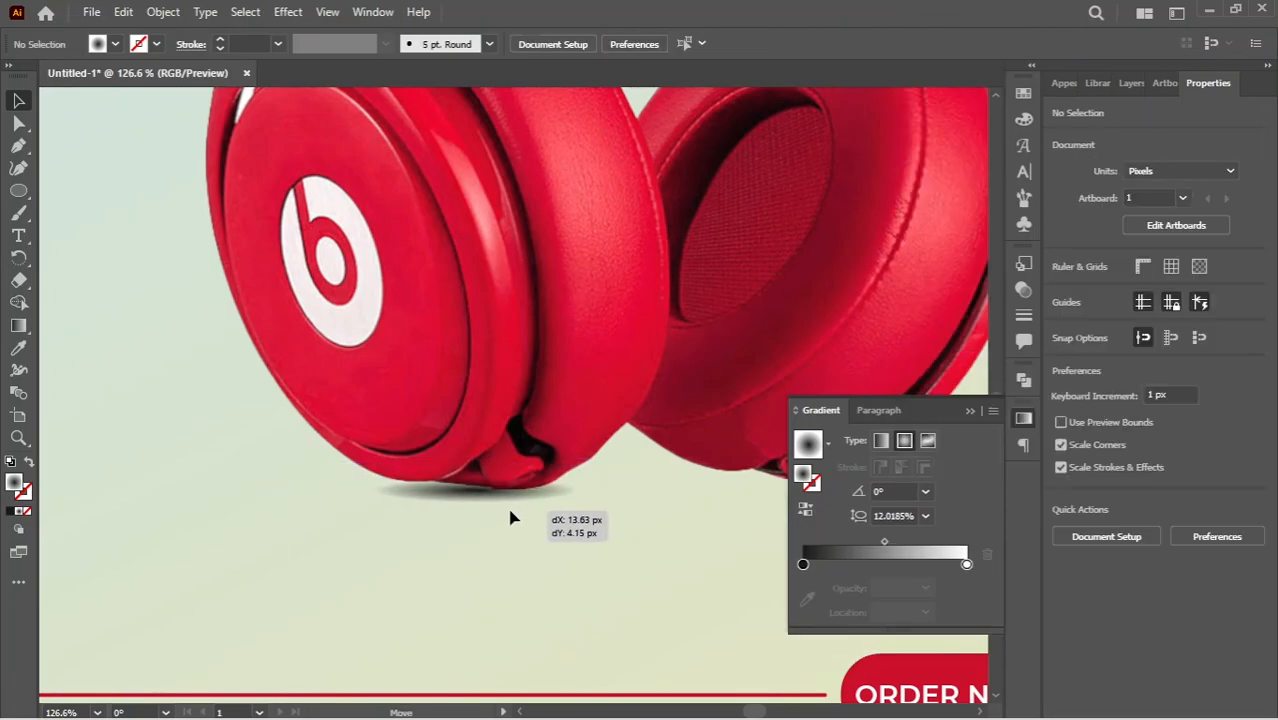
# Step: Adjust the shadow's gradient extent within the ellipse and shift its midpoint slightly toward the black end
pyautogui.click(518, 498)
pyautogui.press('g')
pyautogui.scroll(2, 505, 499)
pyautogui.moveTo(678, 492); pyautogui.dragTo(702, 493)
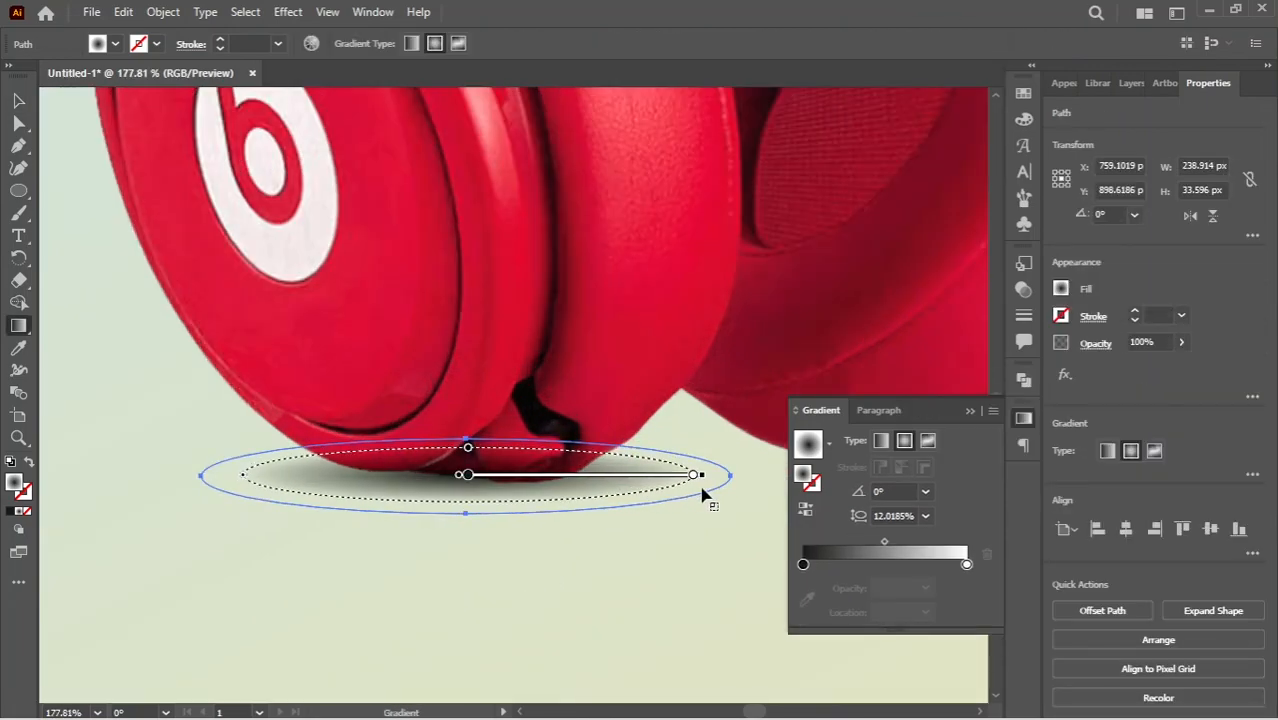
pyautogui.moveTo(585, 477); pyautogui.dragTo(562, 478)
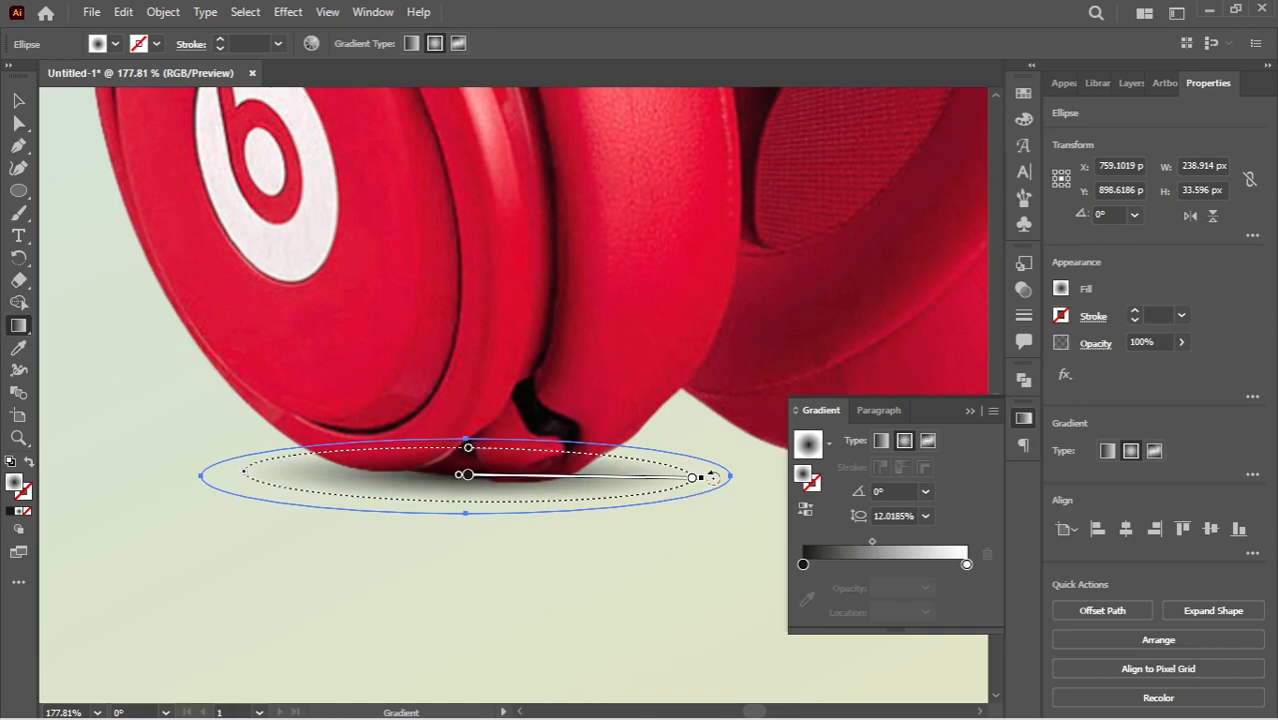
# Step: Enlarge the shadow ellipse beneath the left ear cup proportionally to about 300 px wide
pyautogui.press('v')
pyautogui.click(590, 566)
pyautogui.keyDown('ctrl'); pyautogui.keyDown('alt'); pyautogui.click(590, 566); pyautogui.keyUp('alt'); pyautogui.keyUp('ctrl')
pyautogui.click(430, 517)
pyautogui.moveTo(526, 505); pyautogui.dragTo(574, 514)
pyautogui.click(525, 593)
# Step: Duplicate the shadow beneath the right ear cup and shrink the copy to about 220 × 31 px
pyautogui.moveTo(428, 515); pyautogui.dragTo(674, 531)
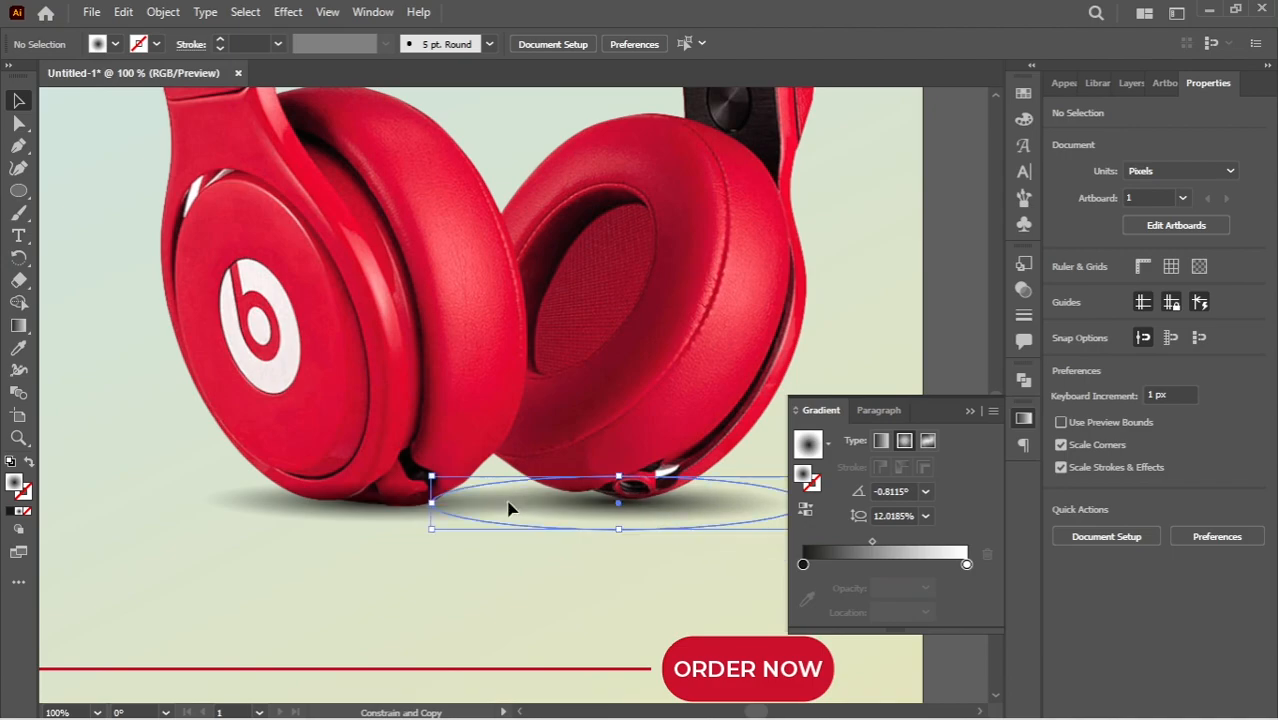
pyautogui.moveTo(431, 505); pyautogui.dragTo(495, 510)
pyautogui.click(679, 533)
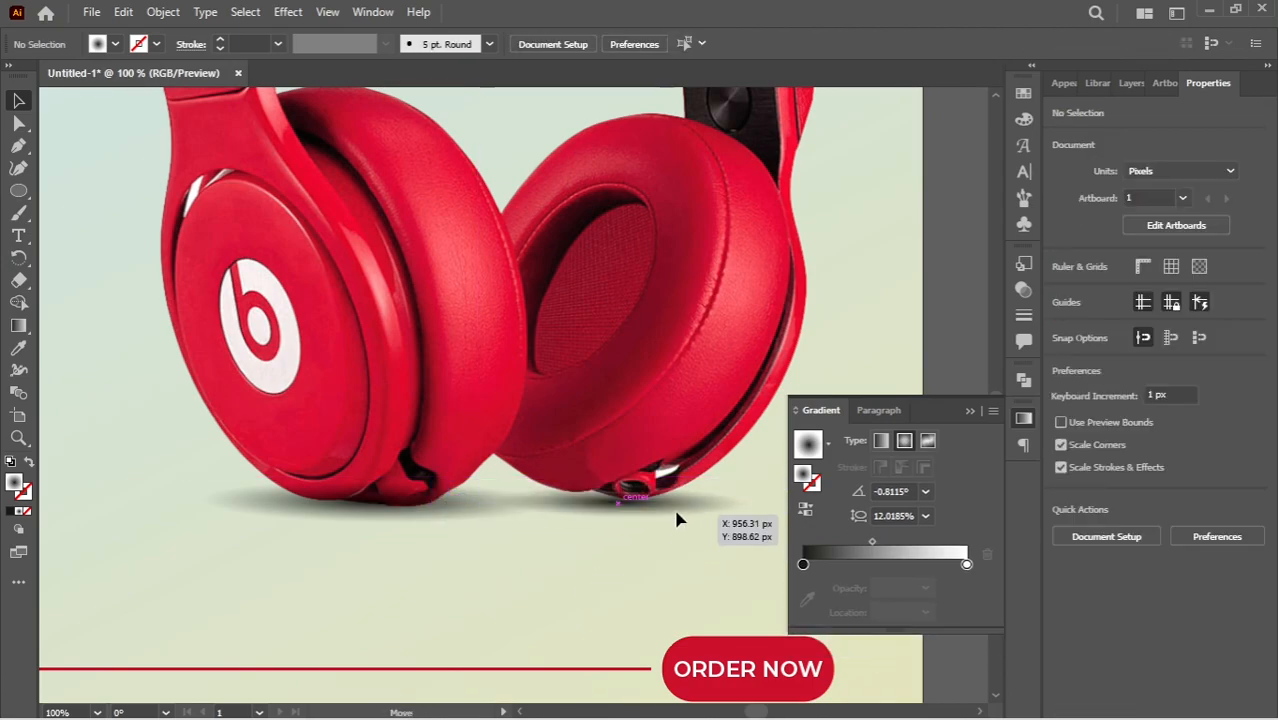
pyautogui.moveTo(673, 521); pyautogui.dragTo(677, 522)
pyautogui.click(692, 484)
pyautogui.scroll(-2, 605, 427)
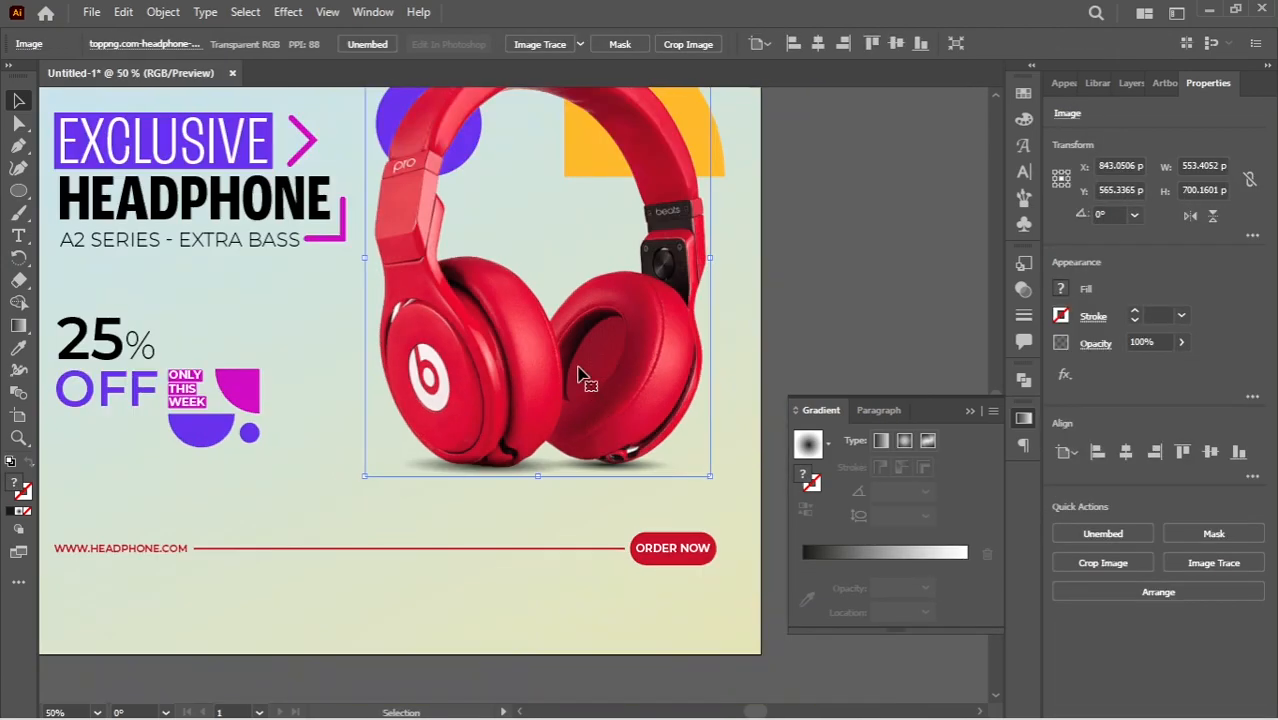
pyautogui.moveTo(585, 379); pyautogui.dragTo(545, 493)
pyautogui.moveTo(753, 171); pyautogui.dragTo(398, 270)
pyautogui.click(522, 598)
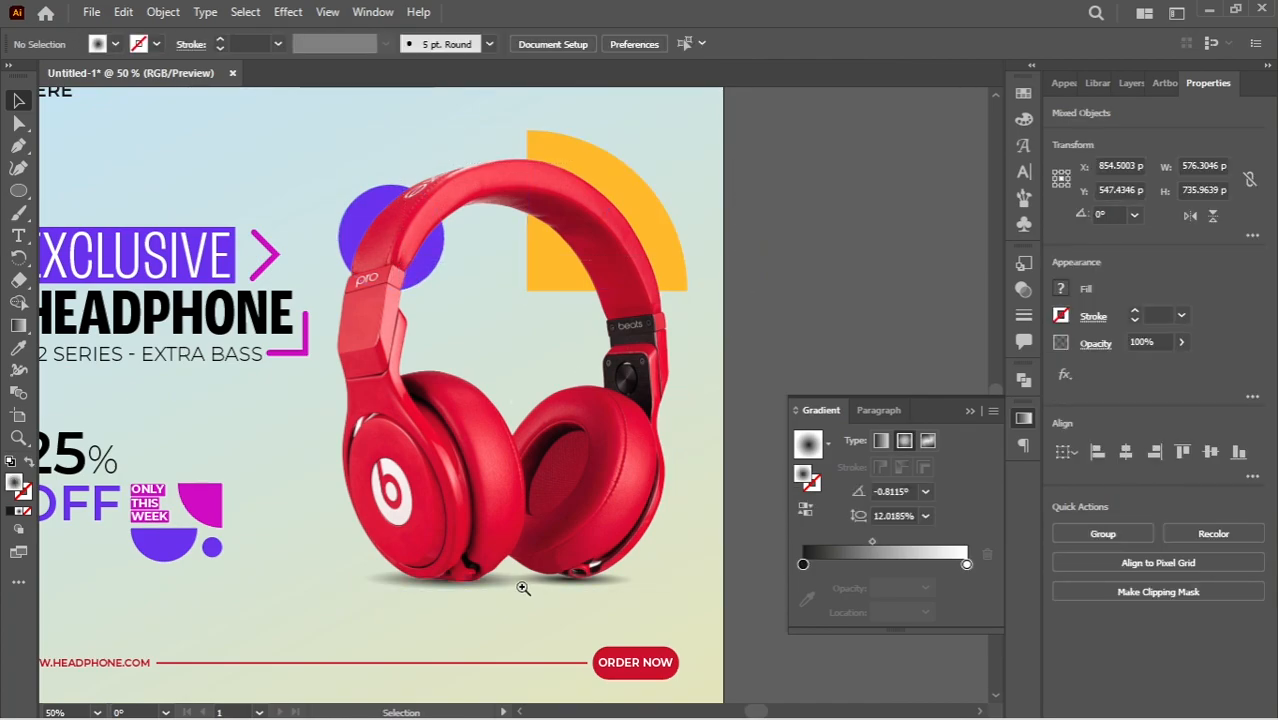
# Step: Nudge the smaller shadow until it sits right under the base of the right ear cup
pyautogui.scroll(2, 521, 586)
pyautogui.moveTo(652, 613); pyautogui.dragTo(660, 480)
pyautogui.keyDown('shift'); pyautogui.click(660, 467); pyautogui.keyUp('shift')
pyautogui.press('Right')
pyautogui.press('Right')
pyautogui.press('Right')
pyautogui.press('Right')
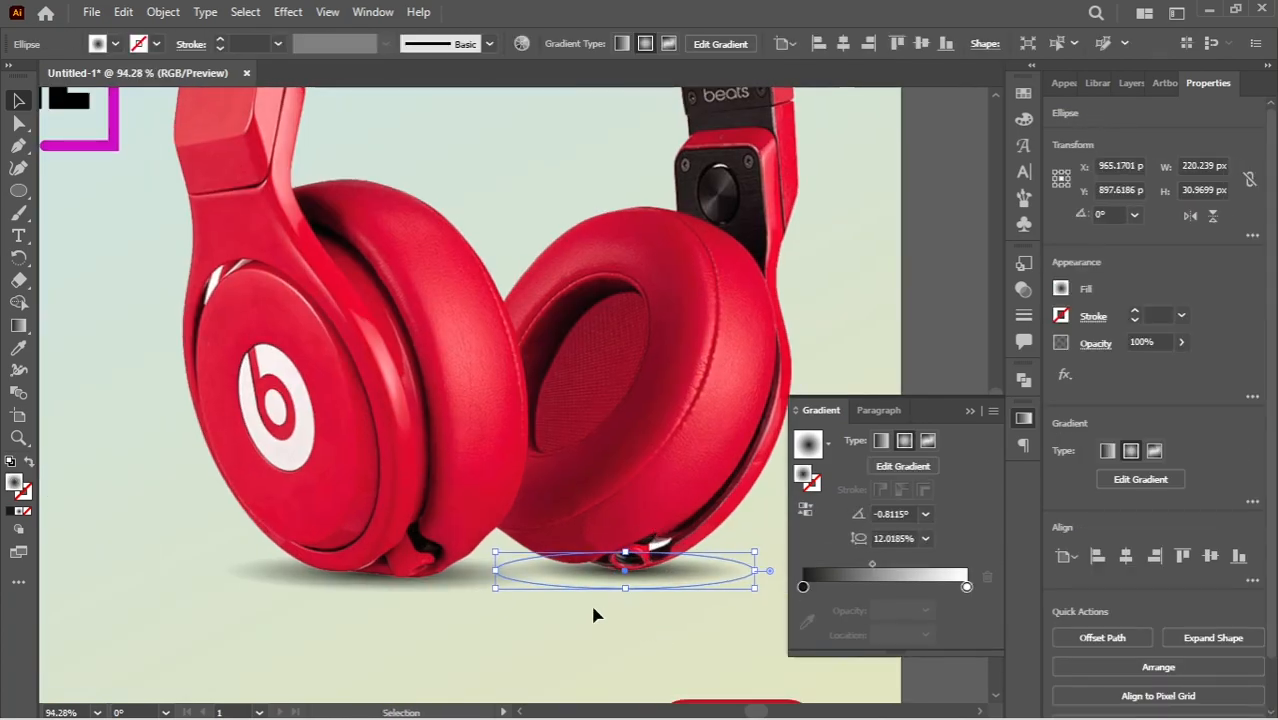
pyautogui.press('Up')
pyautogui.press('Up')
pyautogui.press('Up')
pyautogui.click(595, 641)
# Step: Reduce the opacity of both ear cup shadows to about 68%
pyautogui.moveTo(571, 647); pyautogui.dragTo(689, 498)
pyautogui.keyDown('shift'); pyautogui.click(709, 519); pyautogui.keyUp('shift')
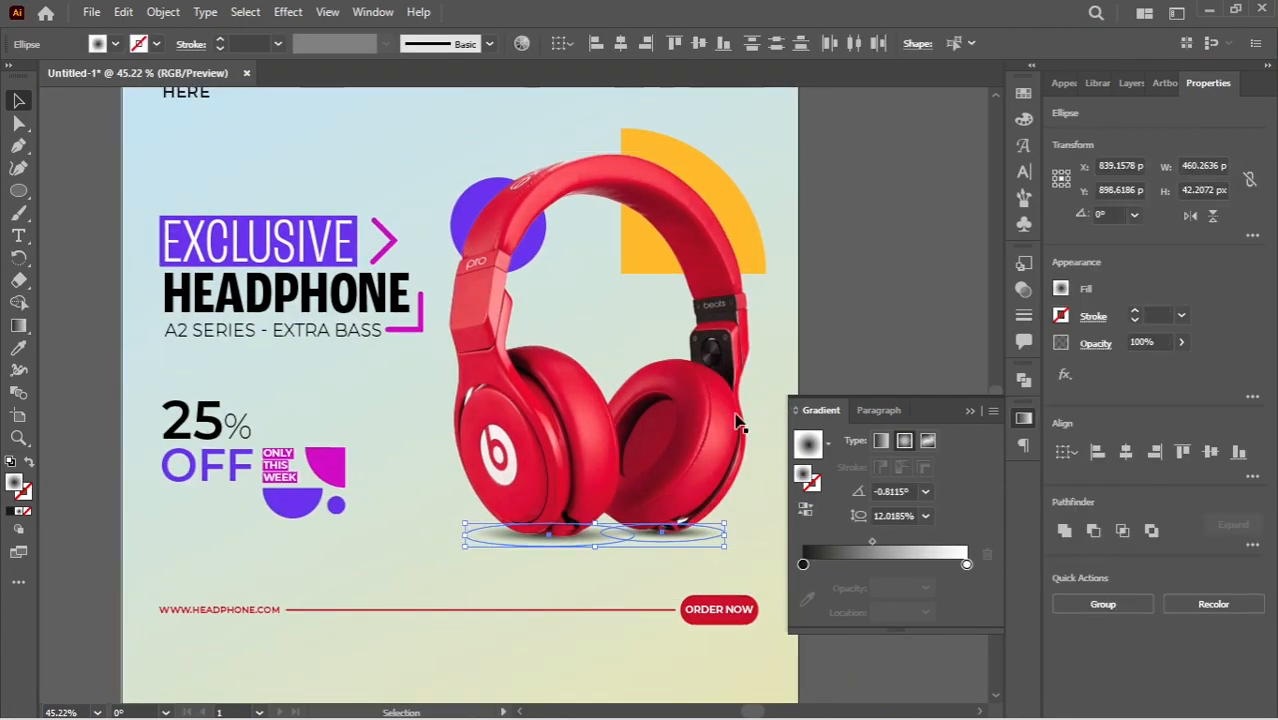
pyautogui.moveTo(836, 374); pyautogui.dragTo(860, 374)
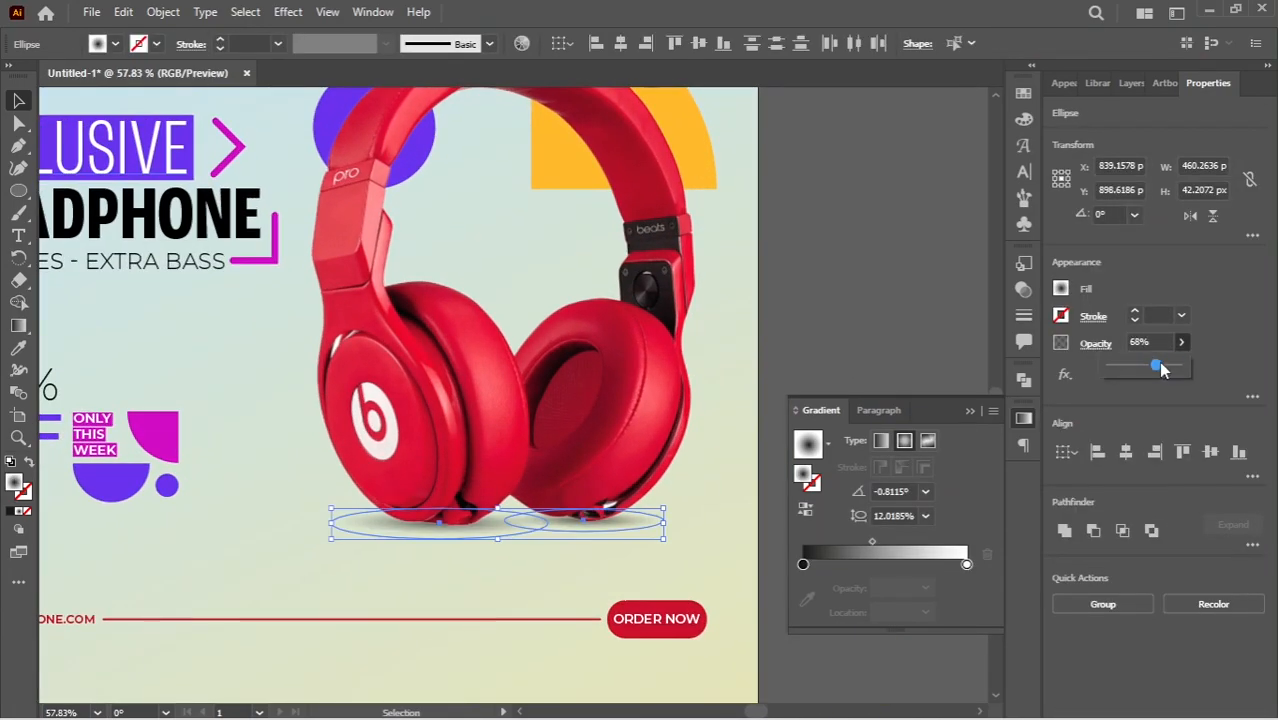
pyautogui.click(539, 597)
# Step: Review the whole ad in full-screen mode with the artboard fitted to the window
pyautogui.hotkey('ctrl', '0')
pyautogui.press('Tab')
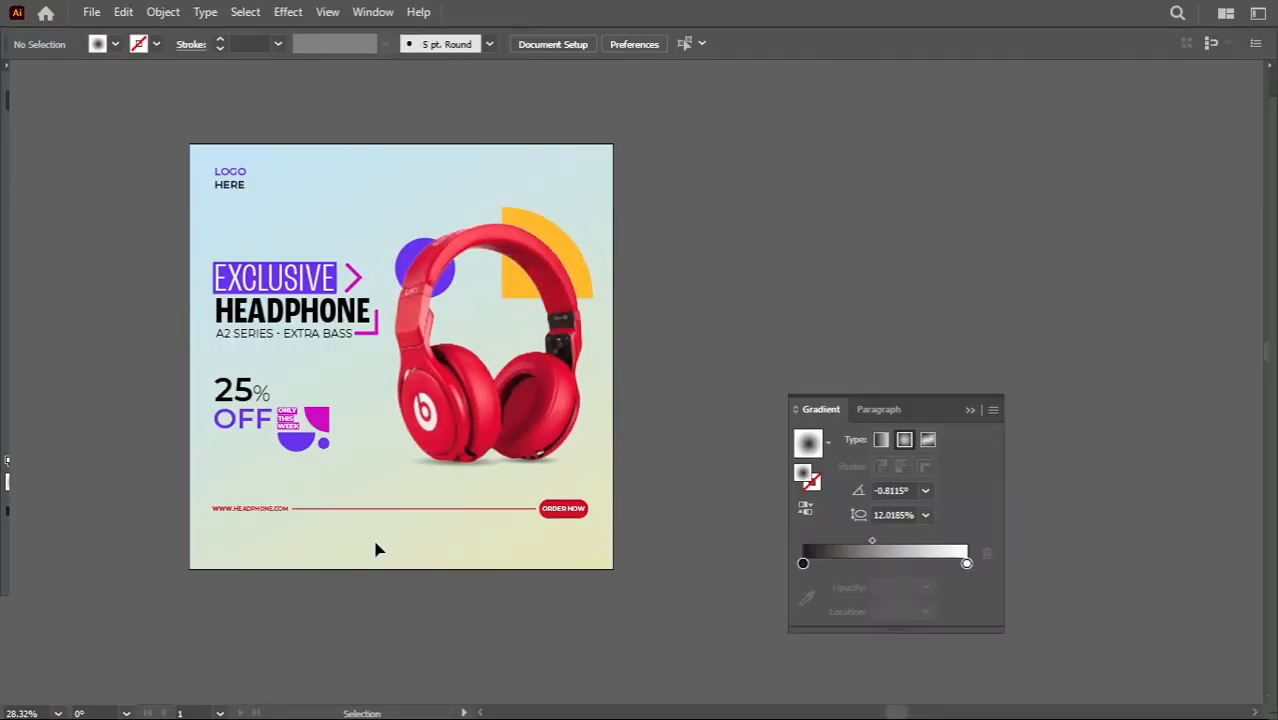
pyautogui.press('f')
pyautogui.press('f')
pyautogui.hotkey('ctrl', '0')
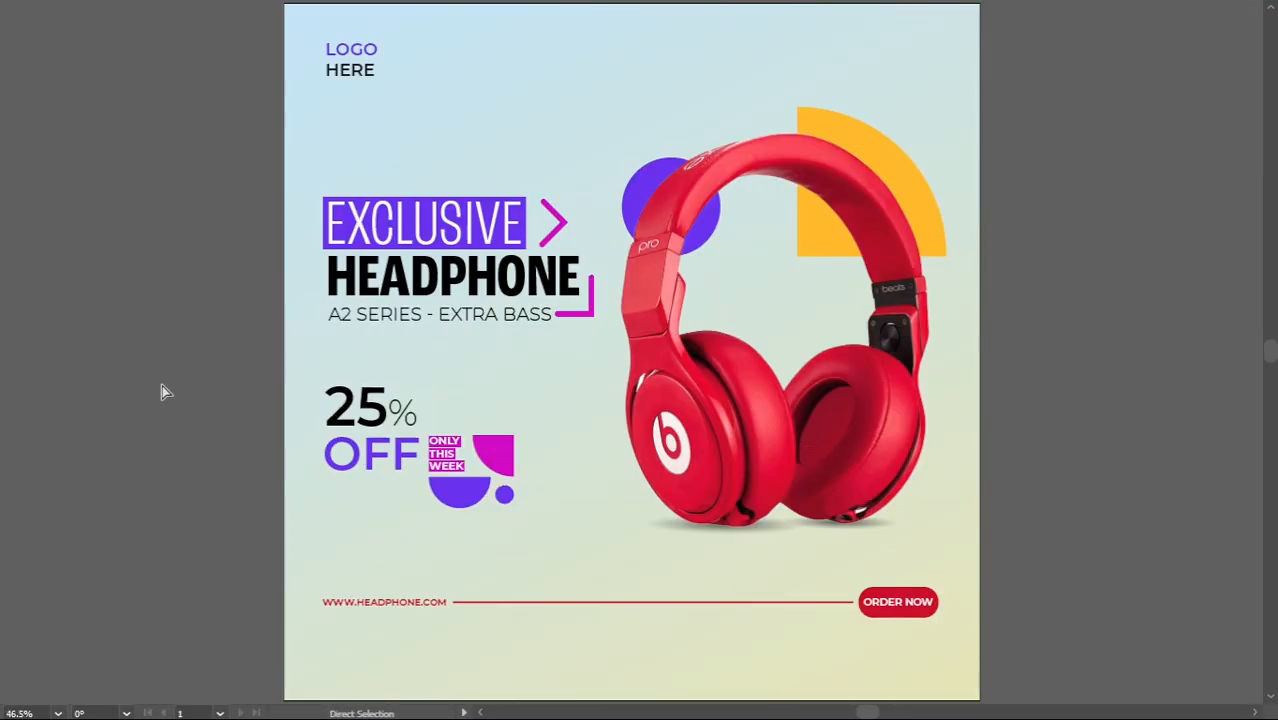